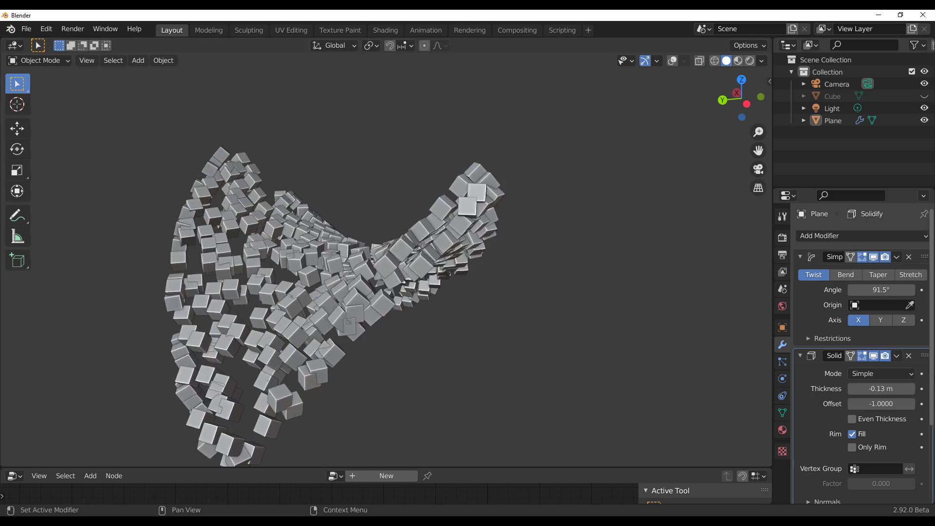
Step: Increase the thickness of the plane's Solidify modifier to about 1.68 m
drag(880, 389, 903, 388)
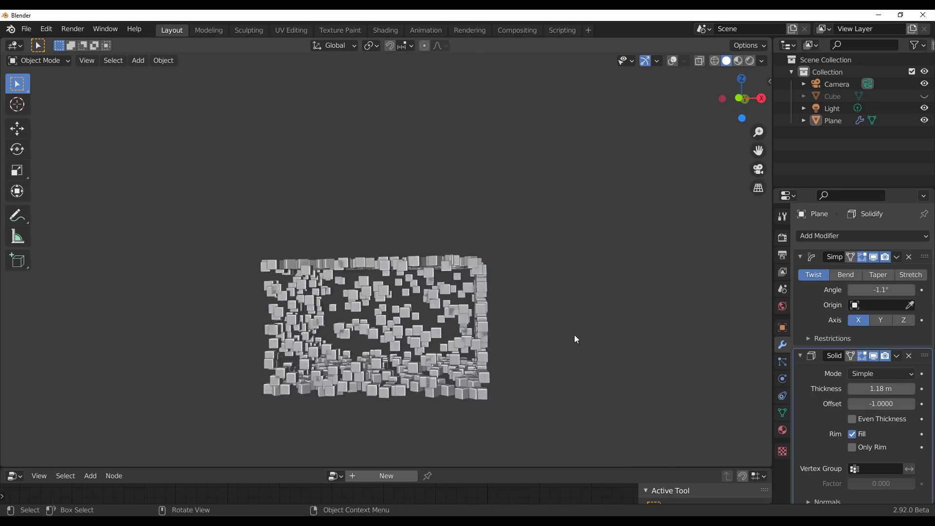
scroll(528, 275, up, 4)
middle_drag(574, 339, 555, 279)
scroll(556, 279, down, 3)
drag(881, 388, 901, 389)
middle_drag(487, 408, 438, 408)
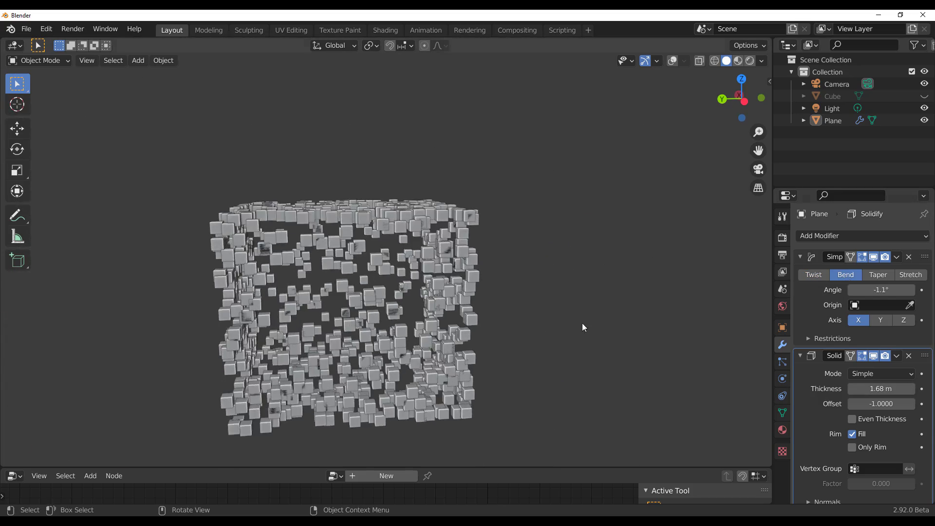
Step: Switch the plane's Simple Deform modifier to Taper along the Y axis with a factor of about -1.985
middle_drag(582, 326, 565, 331)
click(878, 274)
click(881, 320)
drag(881, 290, 893, 290)
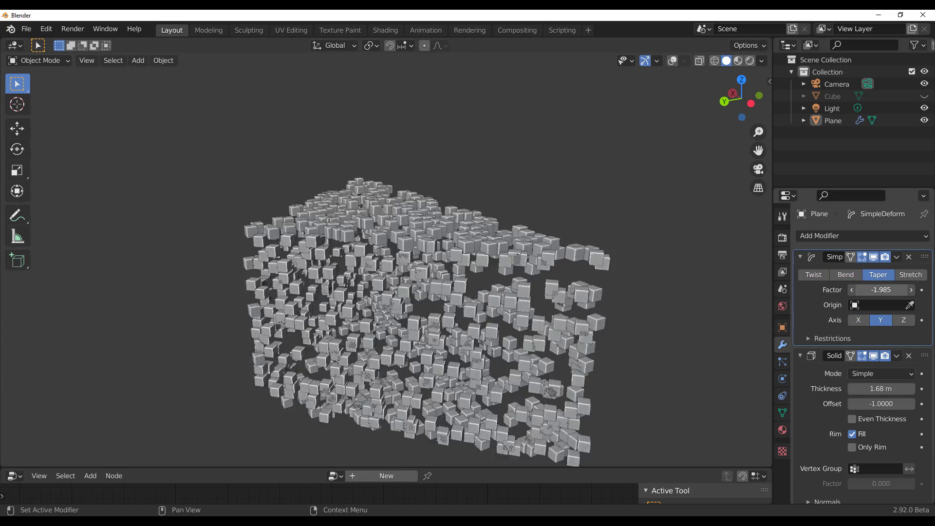
Step: Switch the plane's Simple Deform modifier to Stretch and set its factor to about 1.695
click(911, 275)
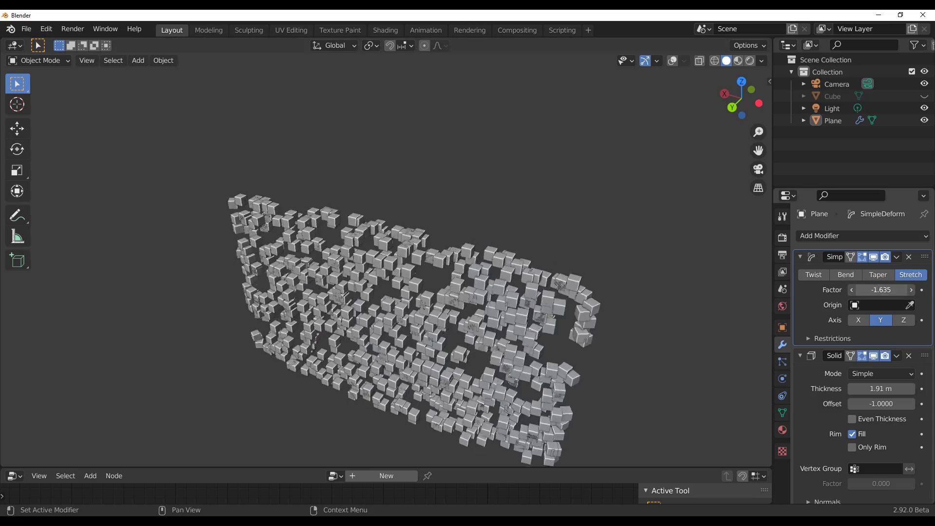
drag(881, 290, 911, 290)
middle_drag(341, 311, 199, 346)
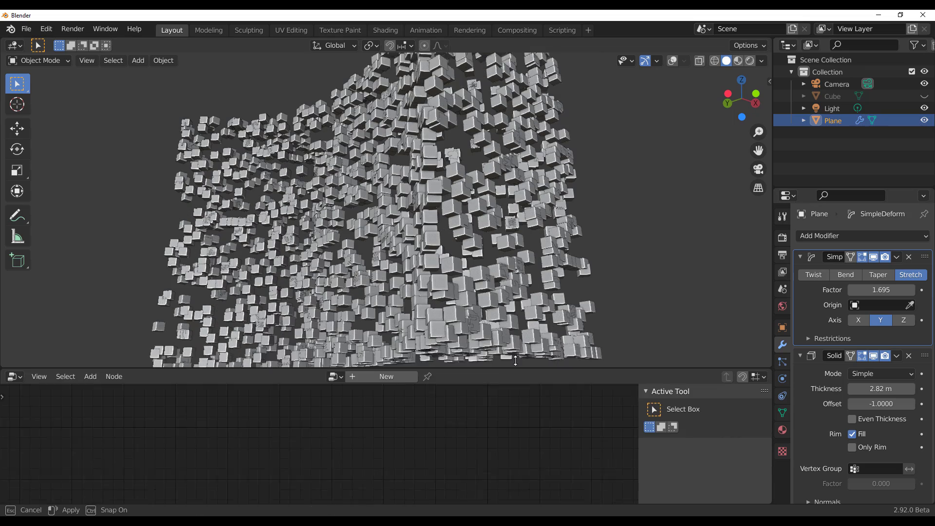
scroll(922, 484, down, 5)
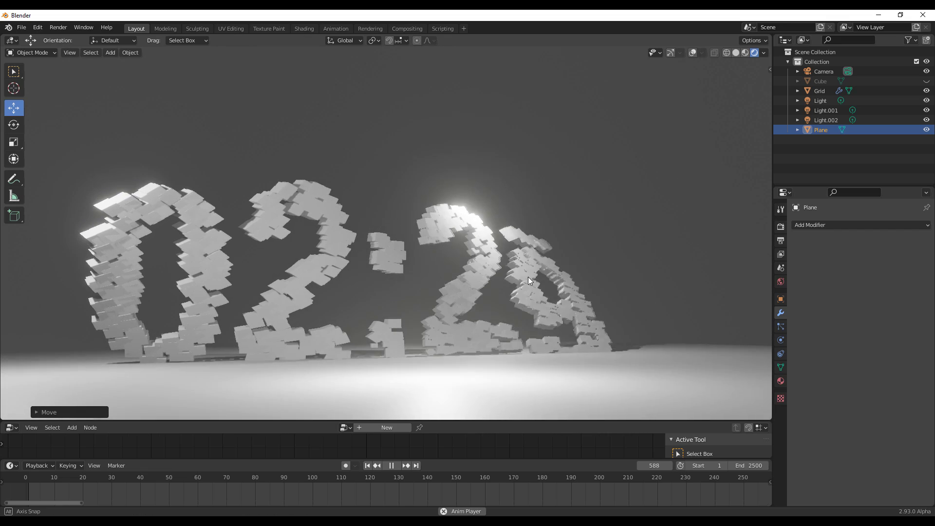
Step: Widen the timeline range to cover all 2500 frames and scrub through the block-built clock animation
drag(142, 505, 876, 502)
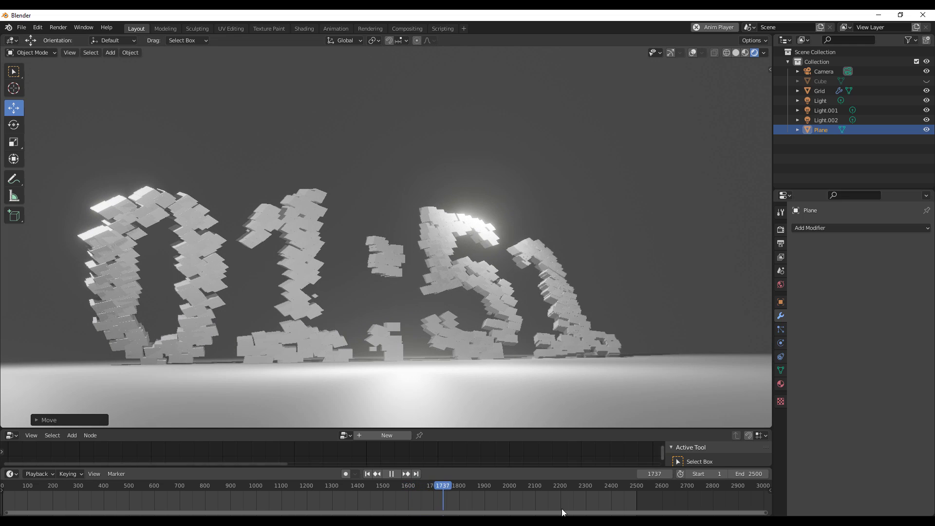
drag(502, 487, 583, 490)
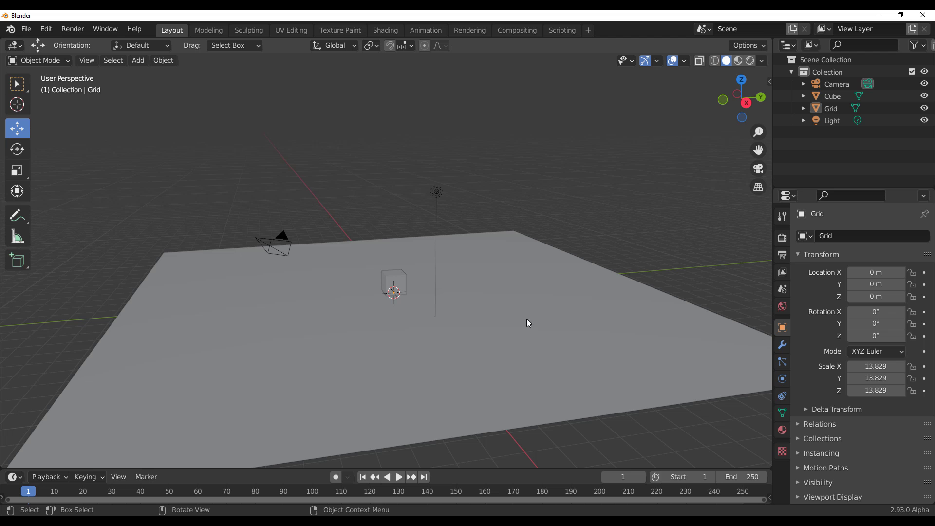
Step: Select the large grid plane beneath the cube
middle_drag(553, 332, 515, 334)
click(431, 335)
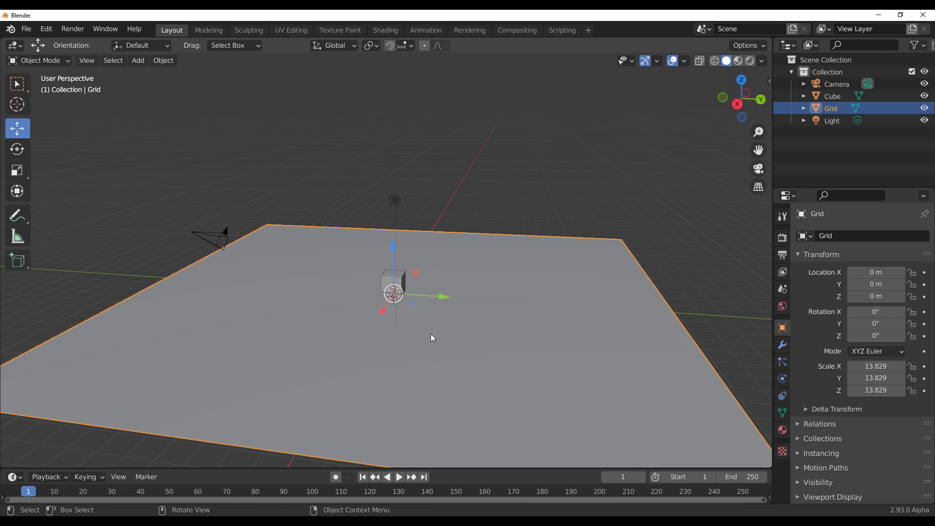
middle_drag(635, 244, 629, 234)
click(629, 234)
click(396, 287)
middle_drag(422, 323, 544, 304)
click(454, 379)
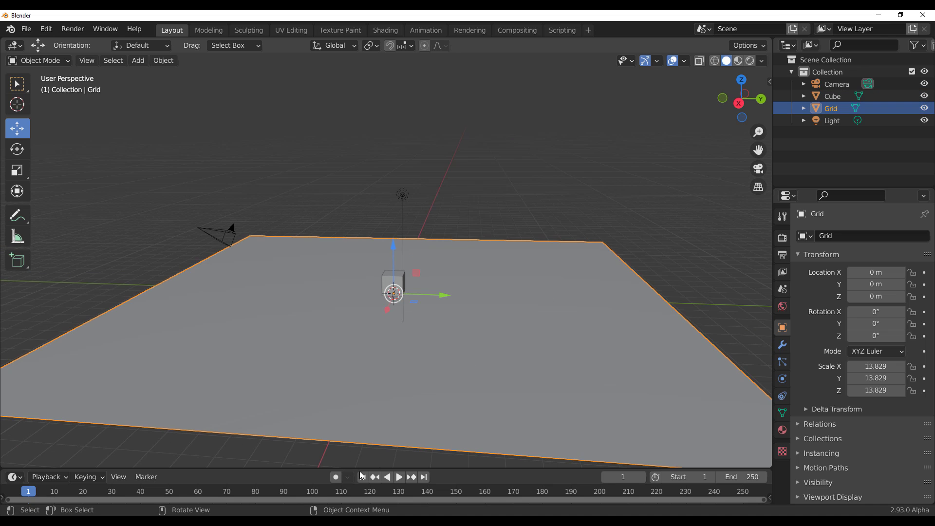
Step: Enlarge the timeline area and change it to the Geometry Node Editor
drag(335, 469, 292, 297)
click(14, 304)
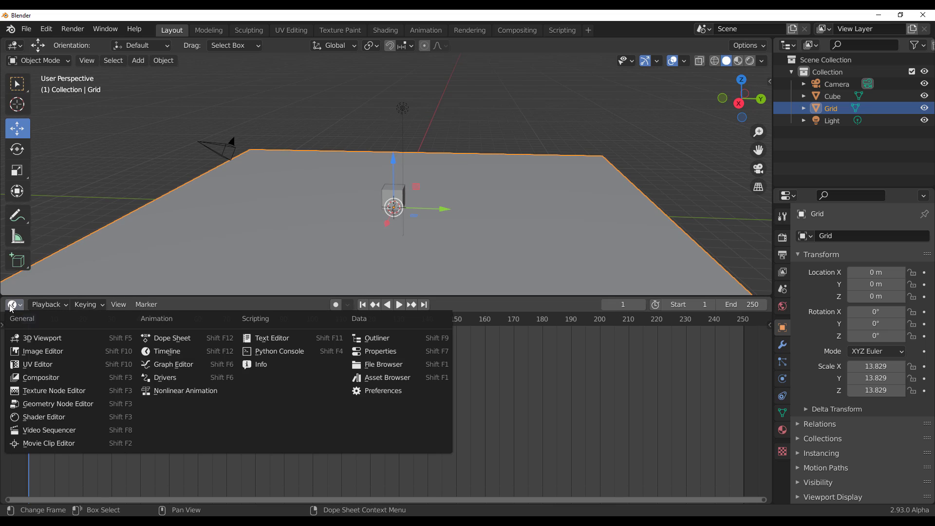
click(39, 405)
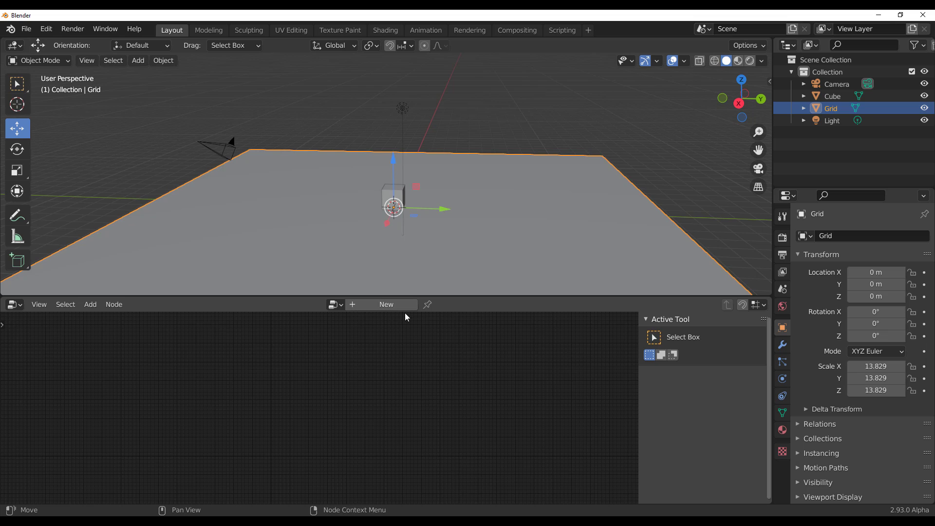
Step: Reselect the grid plane and create a new geometry node tree for it
key(alt+a)
click(608, 173)
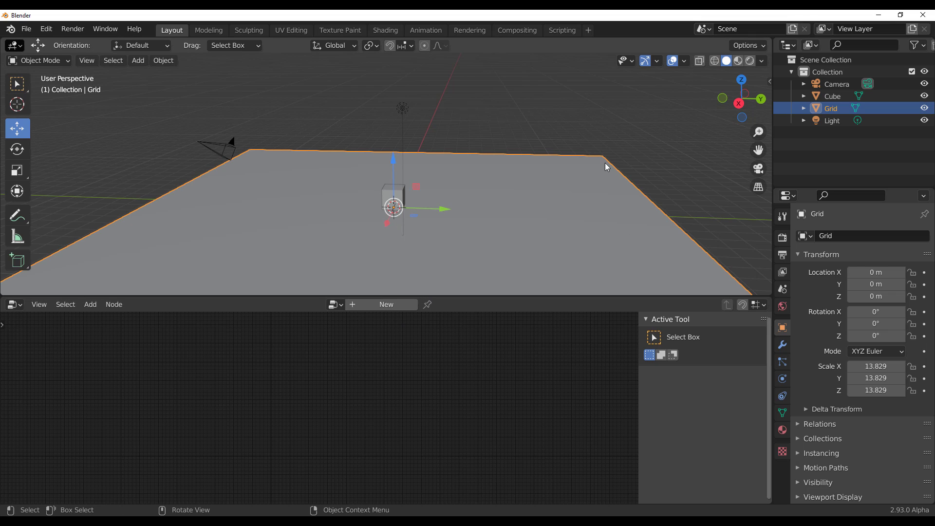
click(384, 305)
scroll(326, 411, up, 6)
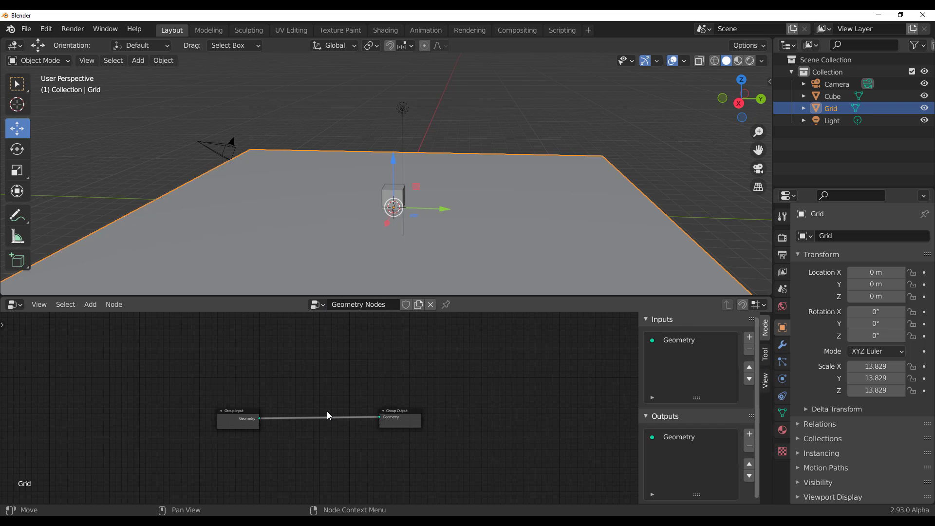
Step: Insert a Point Distribute node between the Group Input and Group Output nodes
key(shift+a)
mouse_move(324, 387)
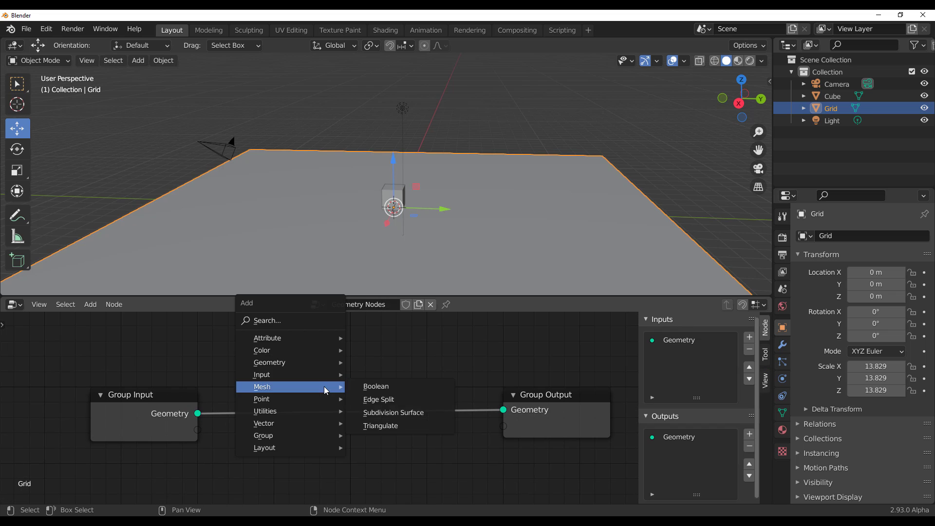
click(297, 324)
text(poin)
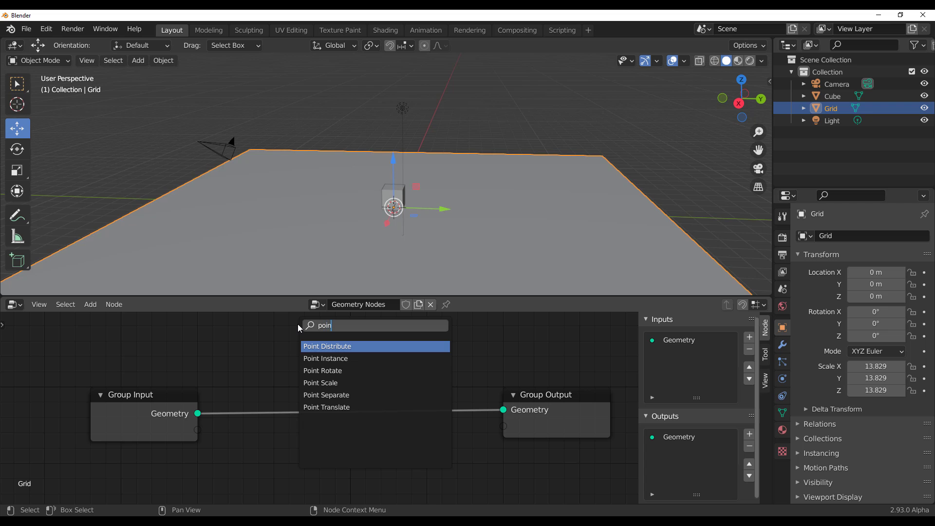
key(Return)
click(409, 378)
Step: Insert a Point Instance node between the Point Distribute and Group Output nodes
key(shift+a)
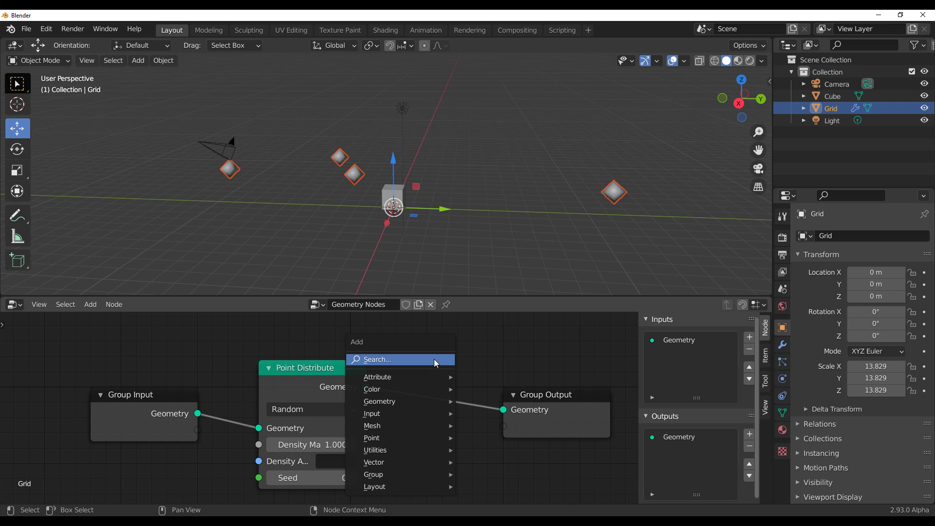
click(436, 363)
text(poin)
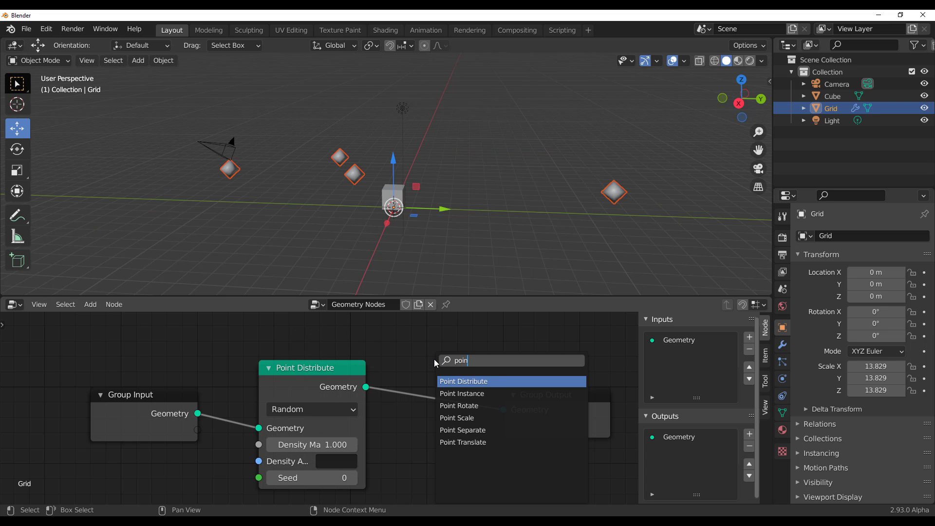
key(Down)
key(Return)
click(434, 359)
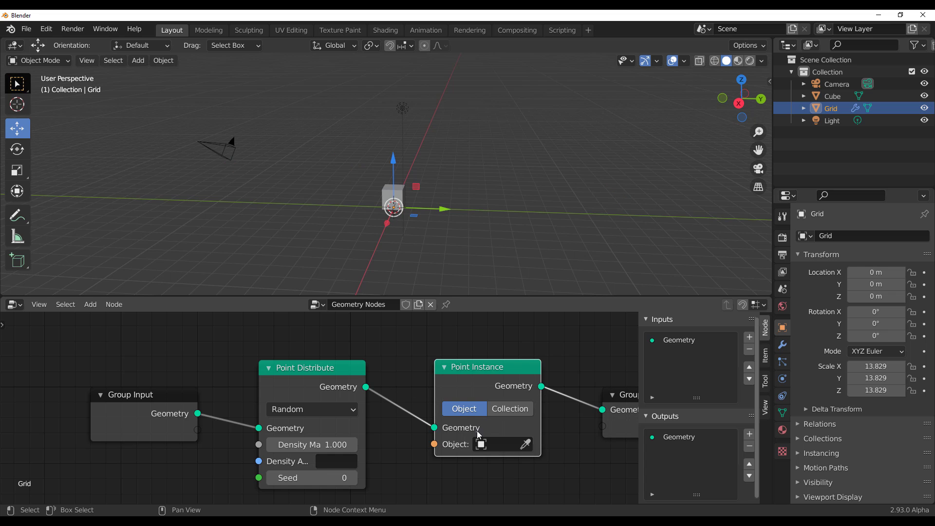
Step: Set Cube as the Point Instance node's object and hide the original cube in the viewport
click(481, 441)
click(515, 301)
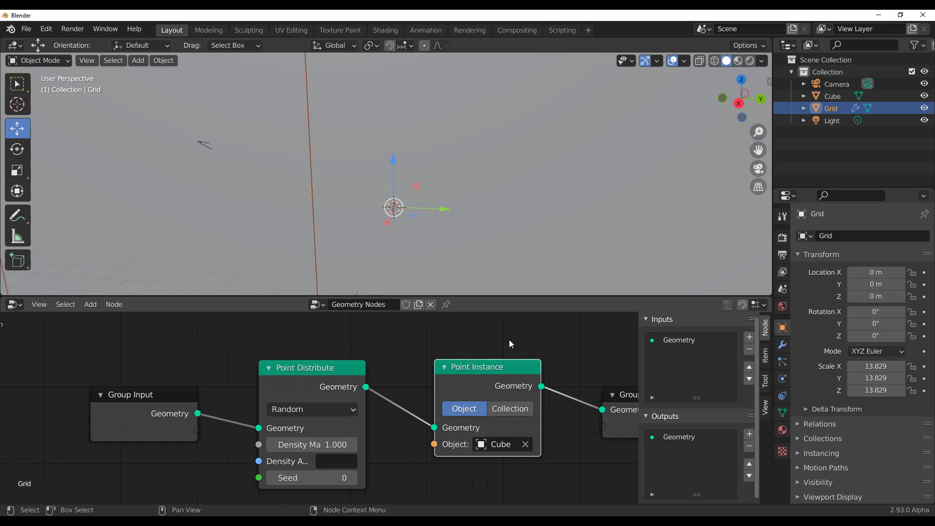
scroll(504, 285, down, 3)
click(925, 96)
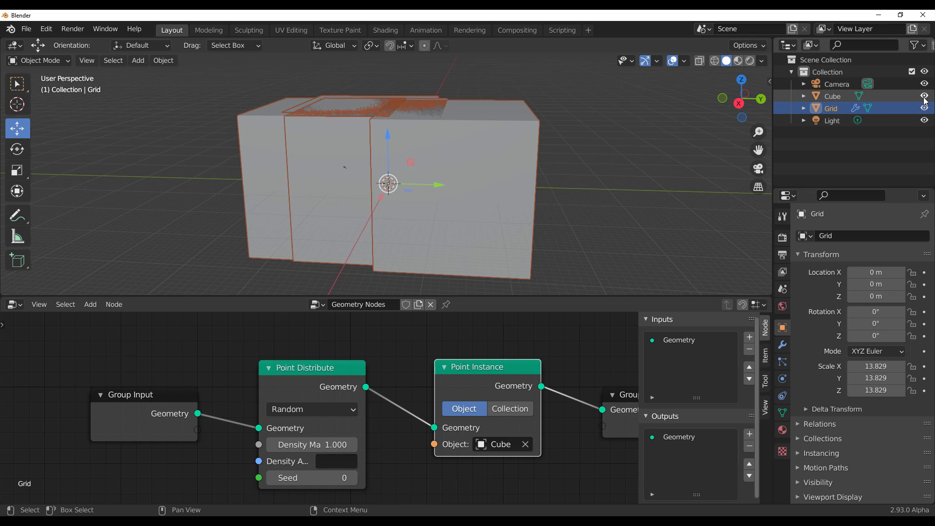
Step: Spread the Group Input and Point Distribute nodes apart from the Point Instance and Group Output nodes, and open the list of nodes to add
scroll(390, 426, down, 2)
drag(198, 479, 343, 355)
key(g)
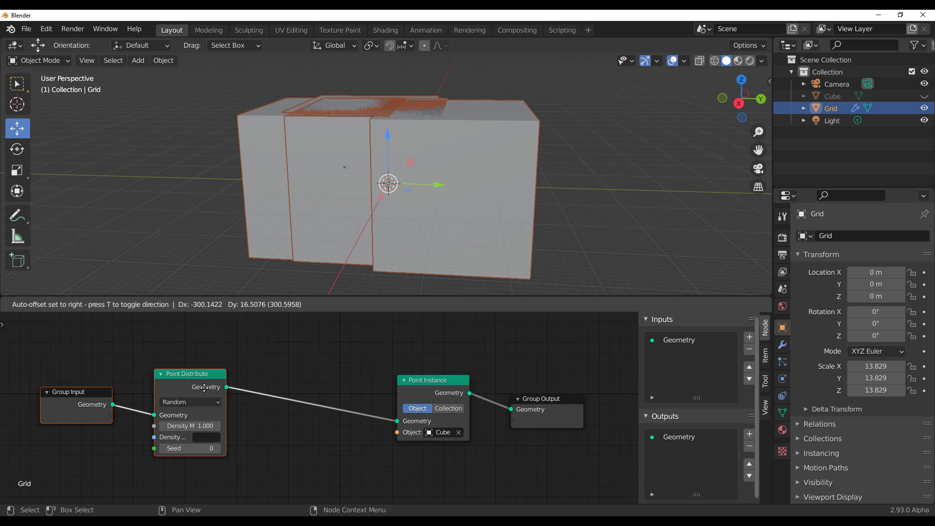
click(231, 403)
drag(588, 365, 417, 459)
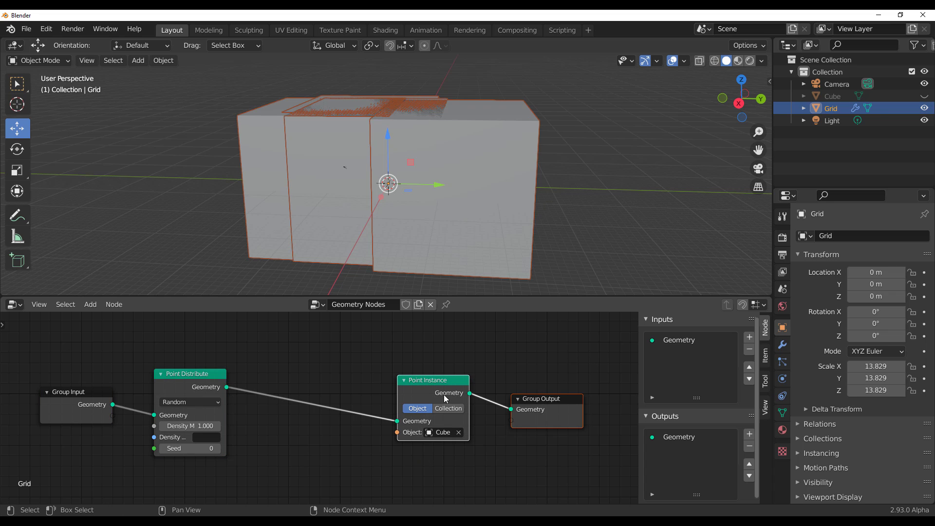
drag(443, 394, 475, 363)
middle_drag(389, 455, 428, 461)
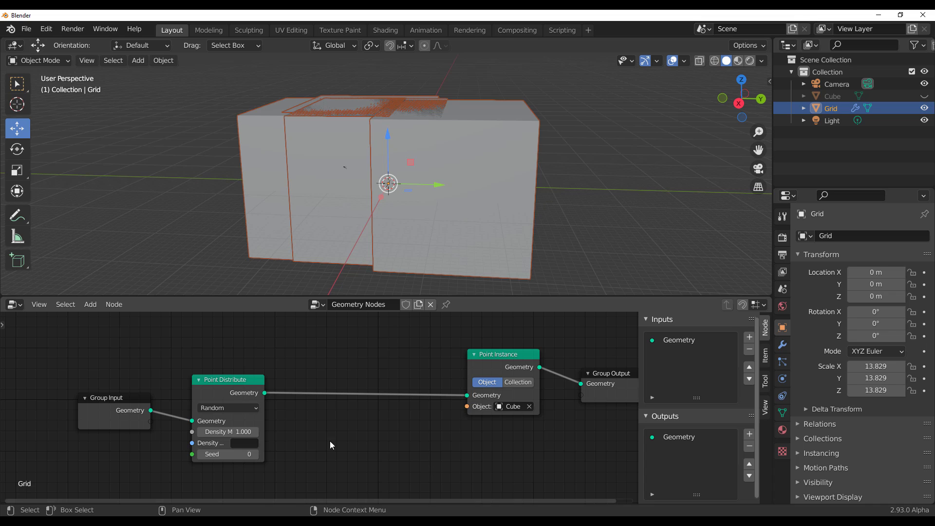
key(shift+a)
mouse_move(317, 440)
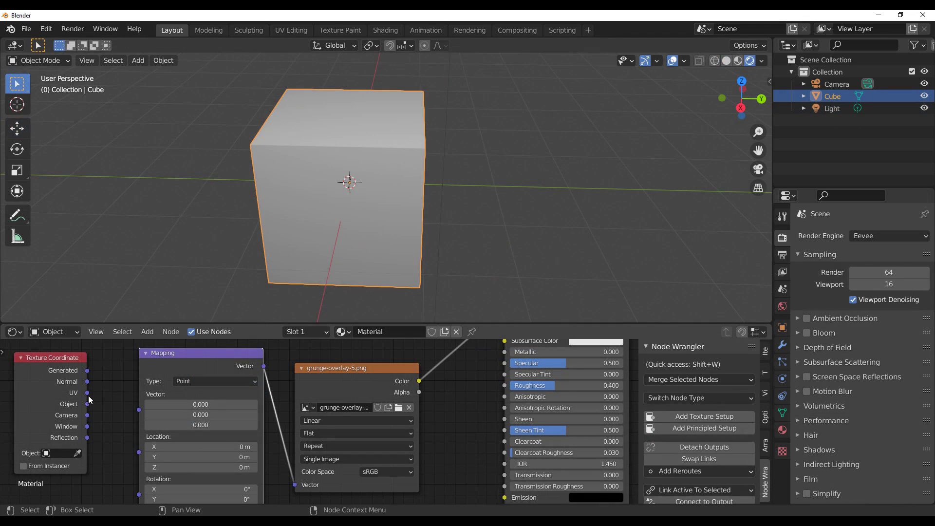
Step: Connect the Texture Coordinate node's UV output to the Mapping node's Vector input and inspect the grunge texture on the cube
drag(87, 392, 140, 410)
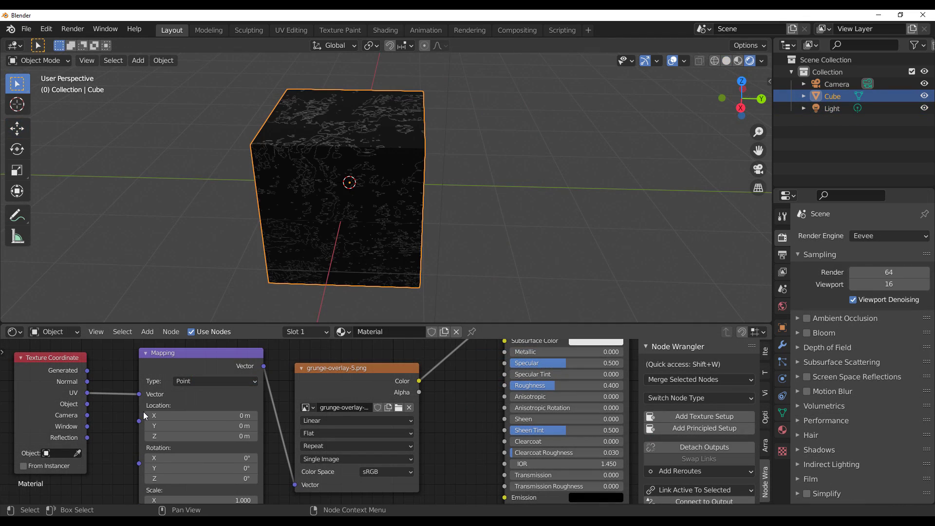
middle_drag(392, 217, 368, 192)
scroll(371, 189, up, 3)
shift+middle_drag(541, 198, 488, 214)
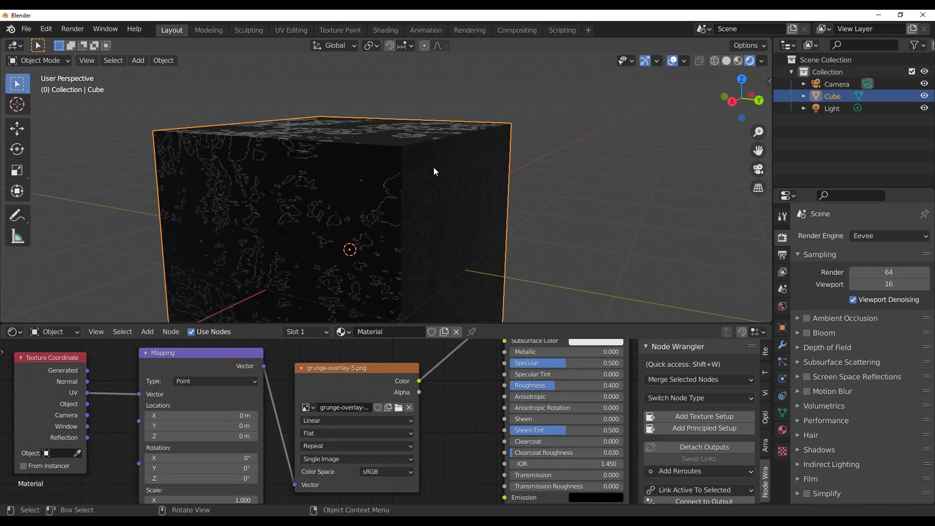
middle_drag(433, 167, 433, 189)
Step: Remove the UVMap from the cube's mesh data and undo the removal
click(786, 407)
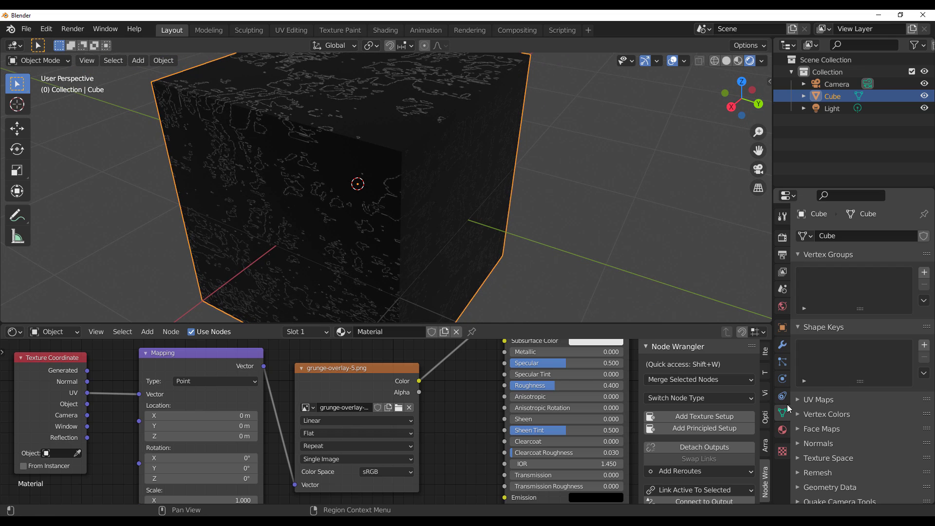
click(799, 402)
scroll(870, 383, down, 6)
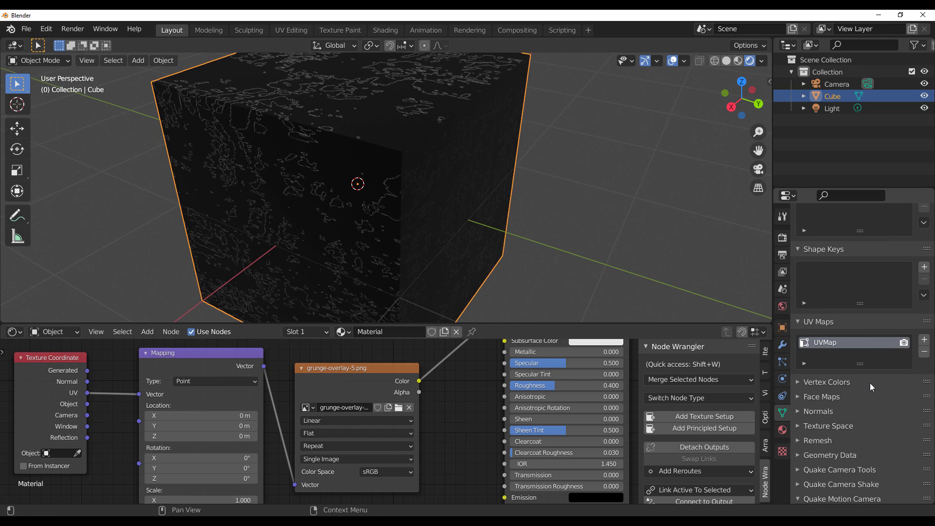
scroll(417, 163, down, 5)
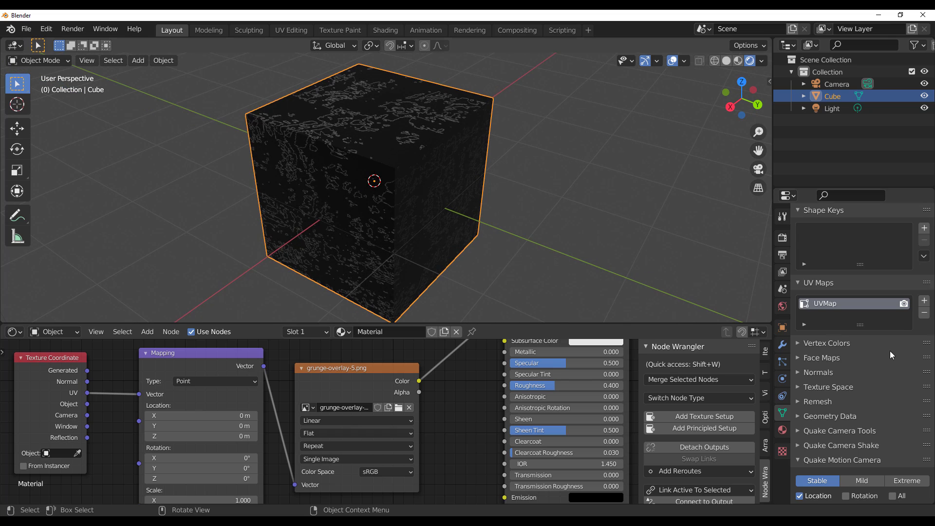
click(925, 315)
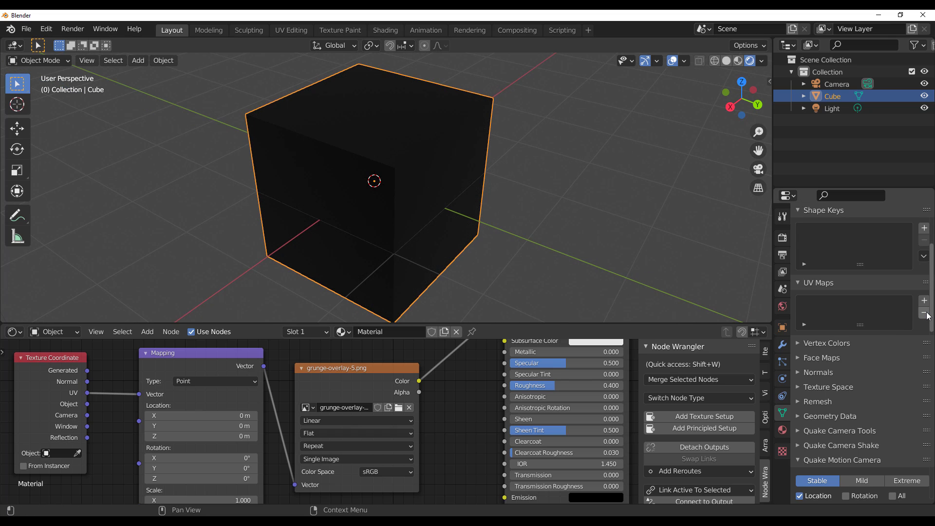
key(ctrl+z)
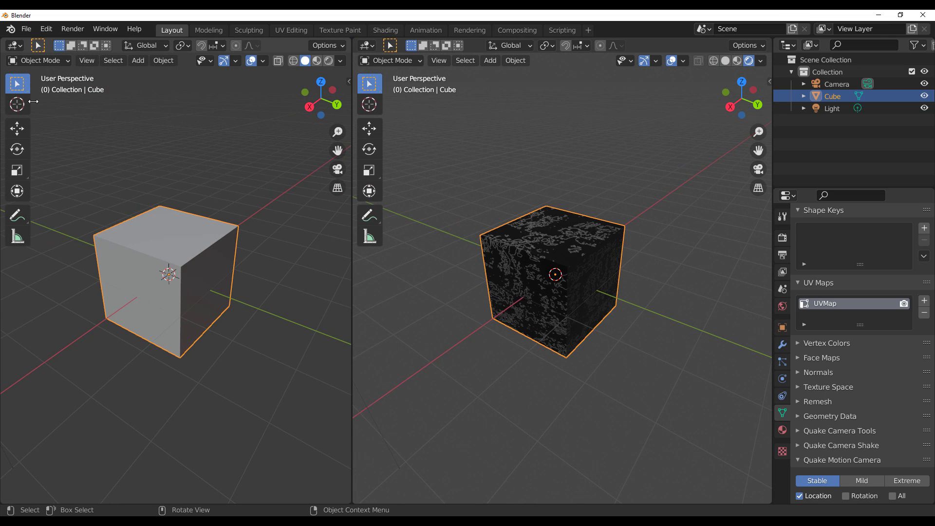
Step: Change the solid-shaded viewport to the UV Editor and show the cube's full UV layout in Edit Mode
click(34, 62)
click(15, 47)
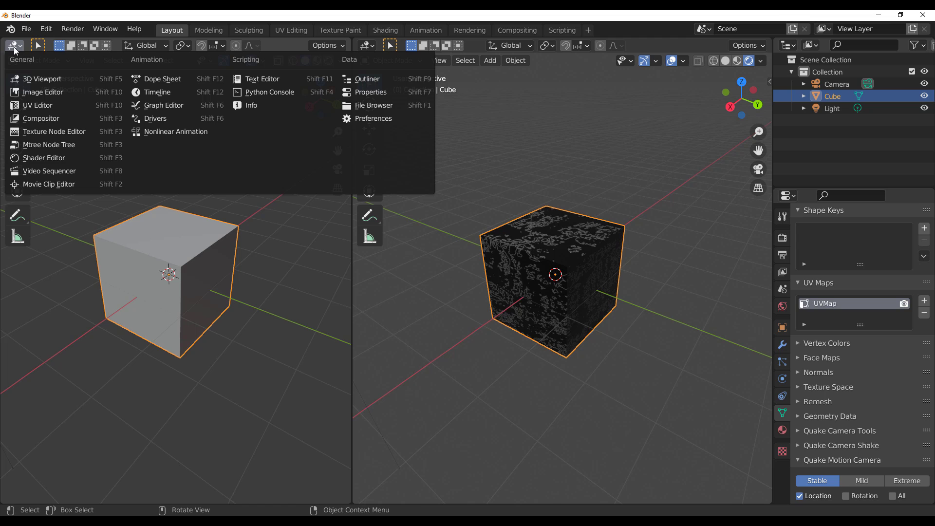
click(40, 105)
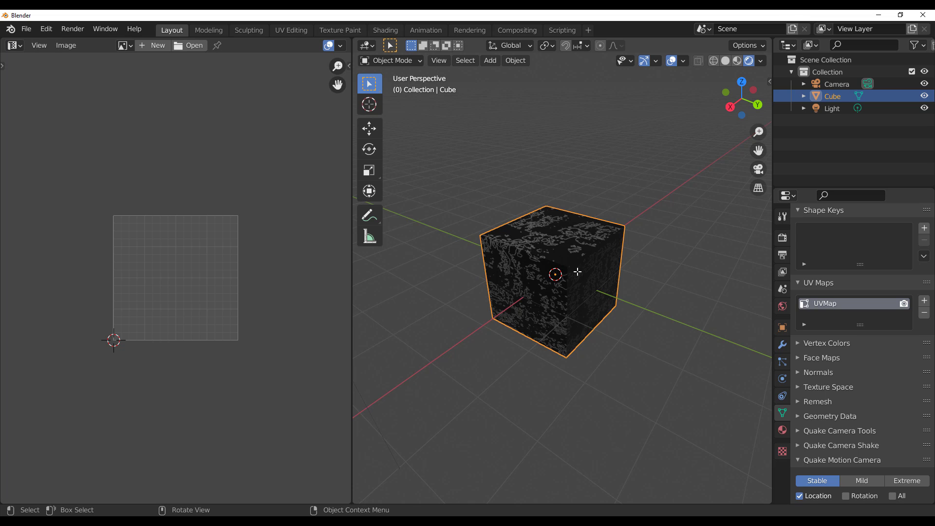
key(Tab)
key(Home)
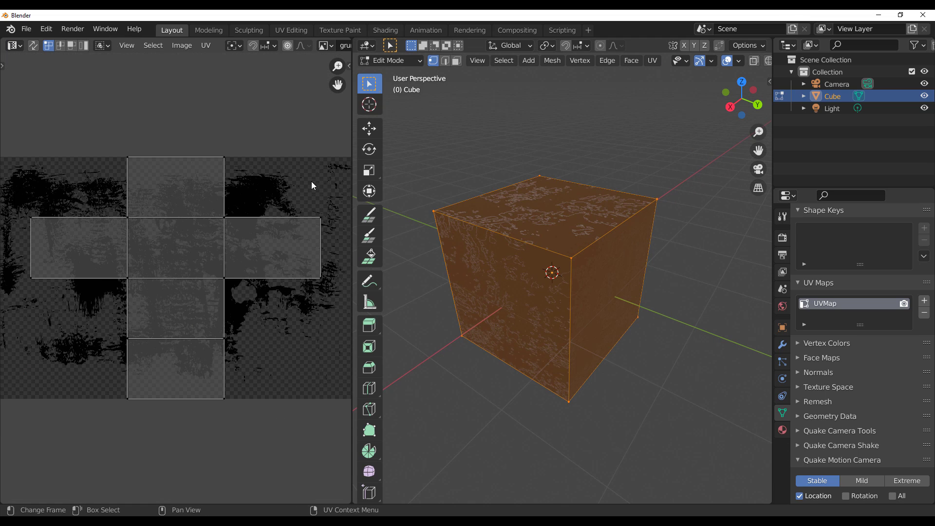
Step: Move the outer edge of the side face's UV island across the grunge texture in the cube's UV layout
drag(329, 193, 268, 294)
middle_drag(291, 302, 181, 324)
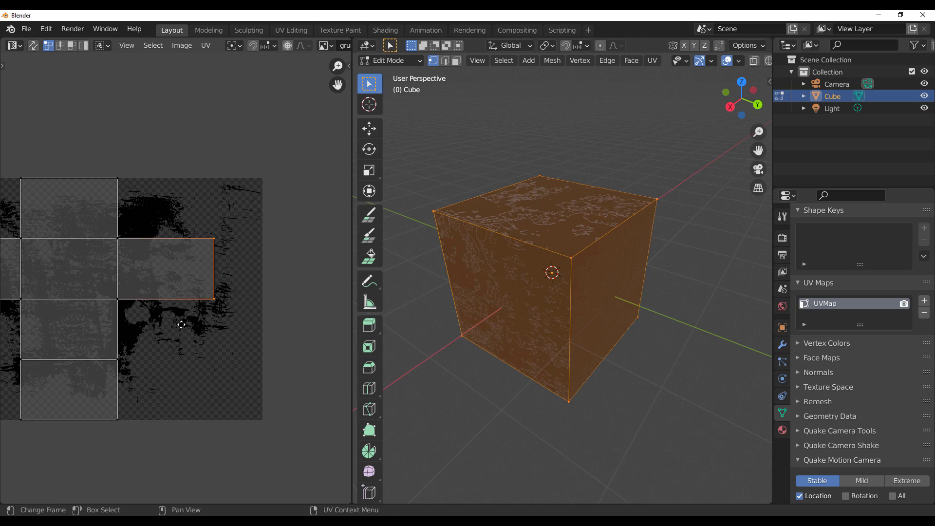
key(g)
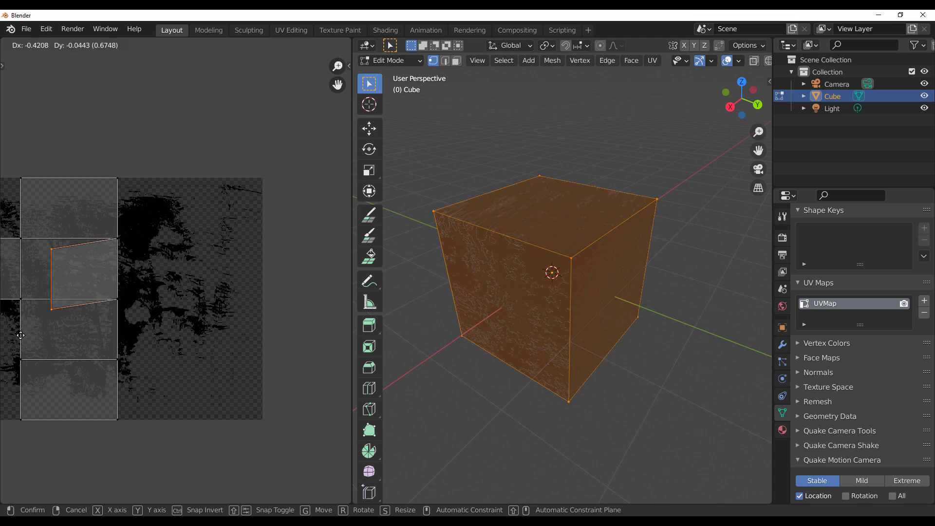
click(193, 333)
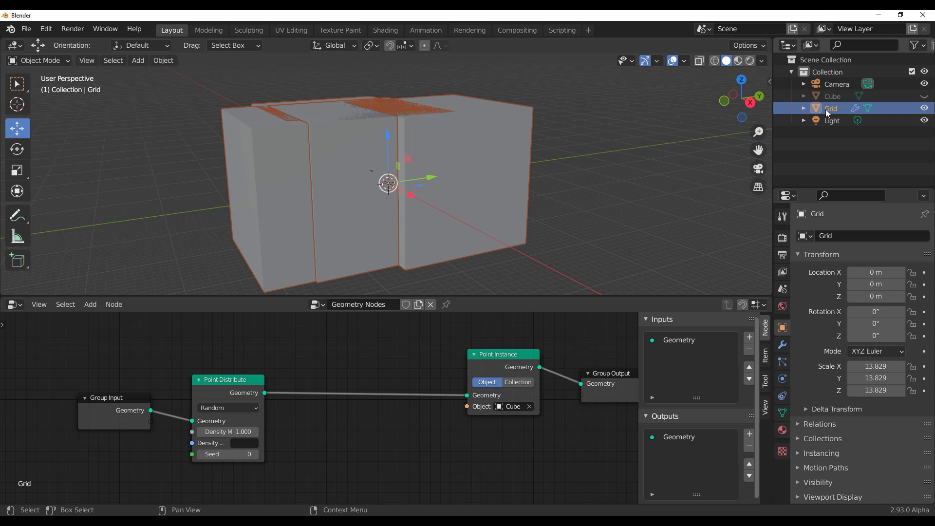
Step: Inspect the UV Maps and Vertex Colors lists in the Grid's mesh data and open the UV map's name for editing
click(782, 413)
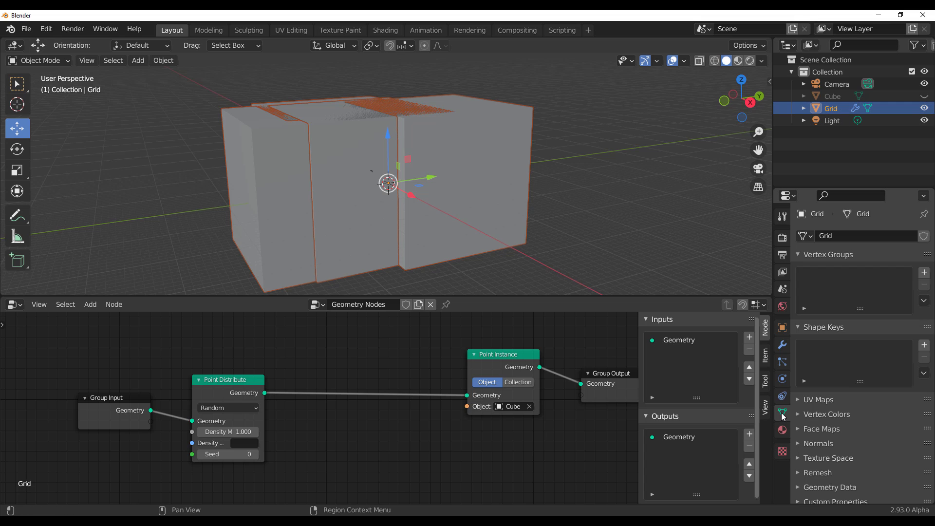
click(812, 401)
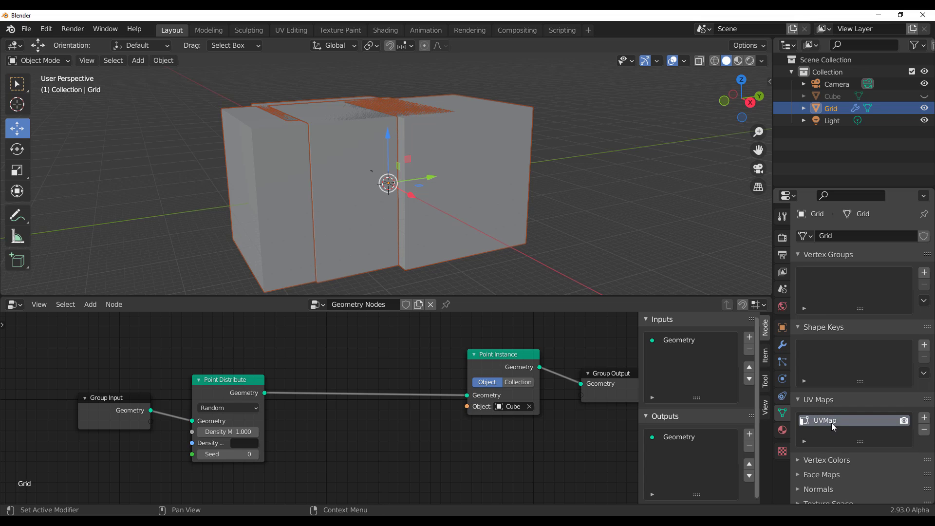
scroll(855, 413, down, 3)
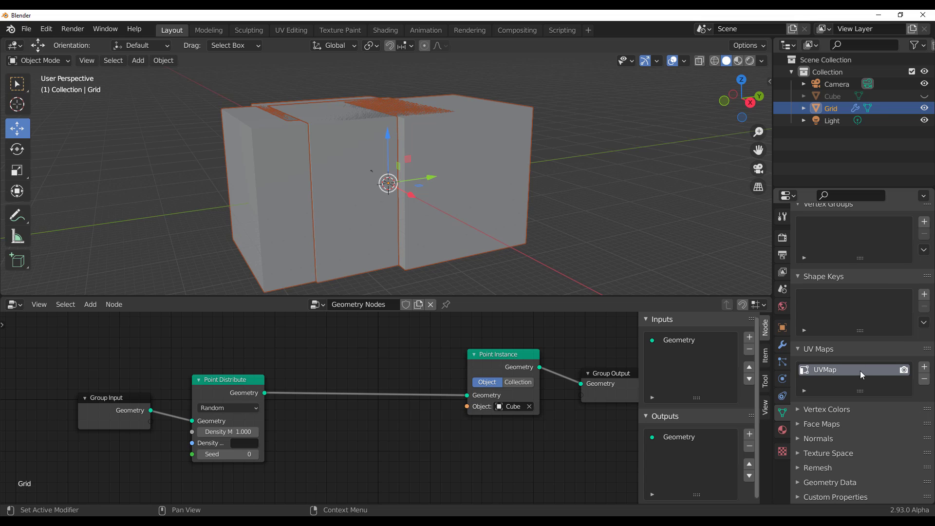
click(814, 410)
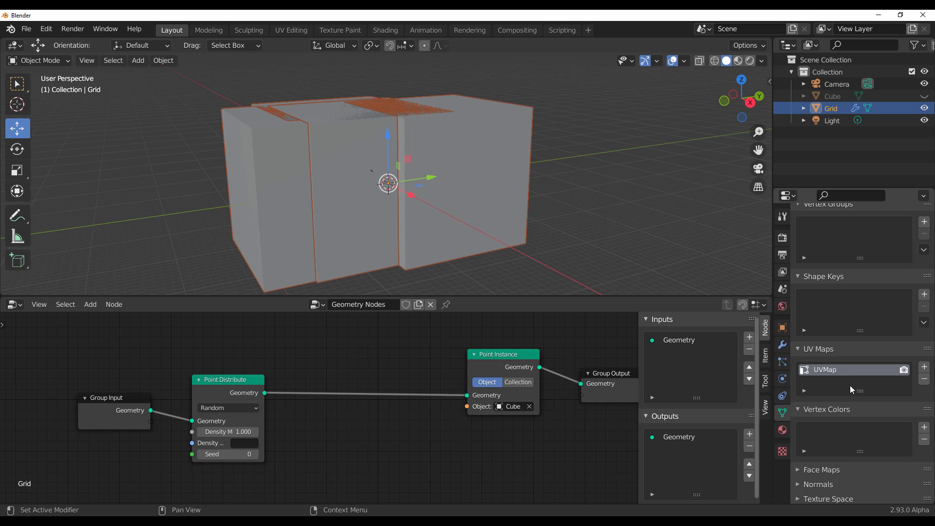
double_click(834, 372)
Step: Add an Attribute Color Ramp node on the link between the Point Distribute and Point Instance nodes
click(552, 452)
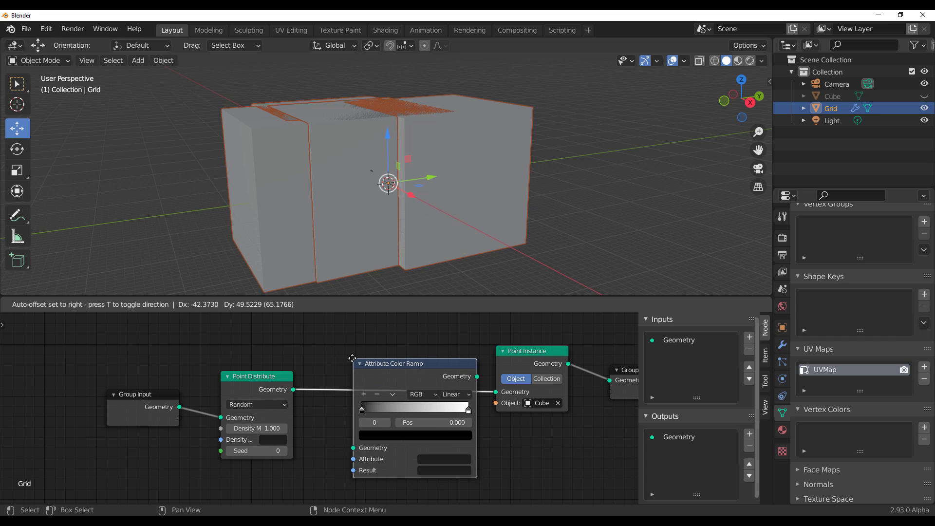
click(350, 357)
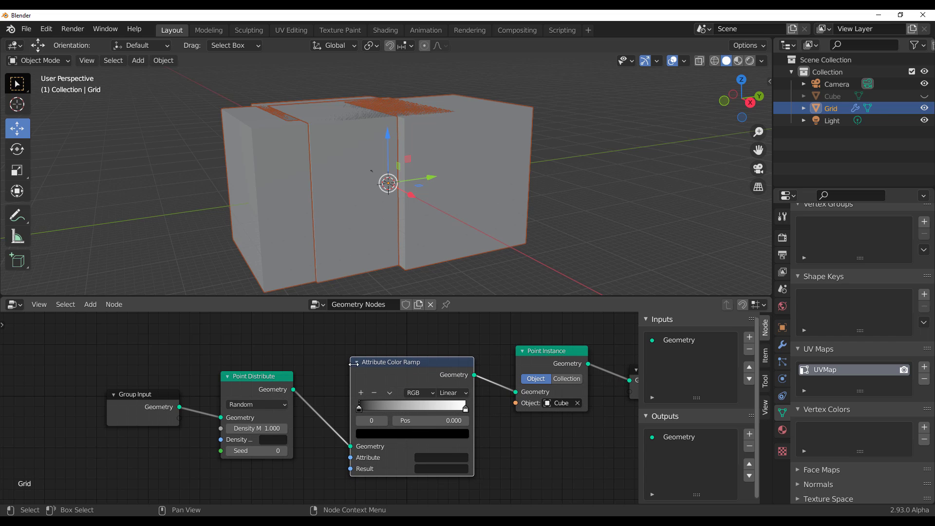
scroll(437, 425, up, 3)
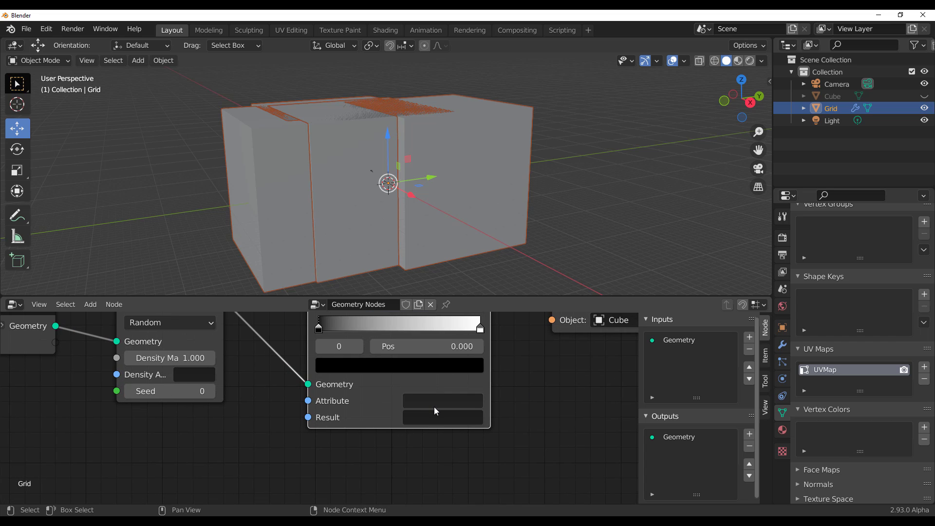
Step: Set the Attribute Color Ramp's Attribute to UVMap and its Result to scale
click(440, 401)
text(UVMap)
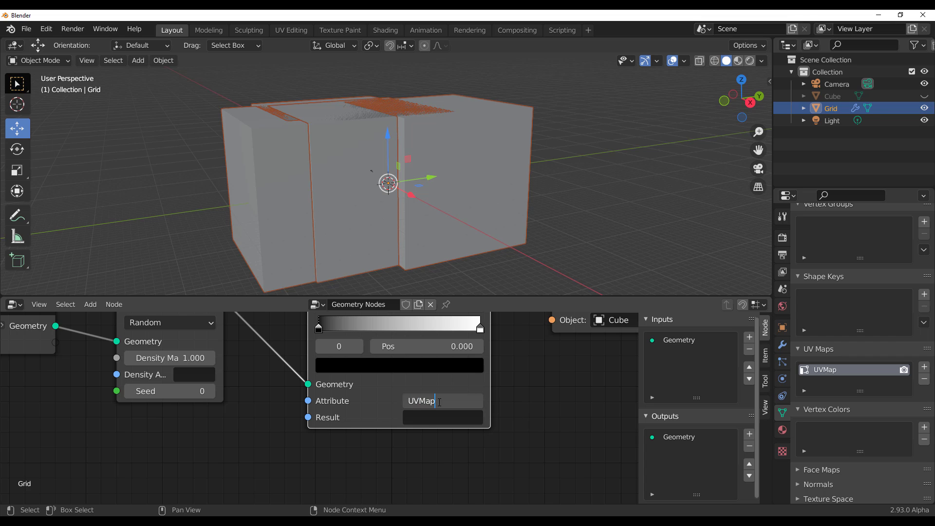
key(Return)
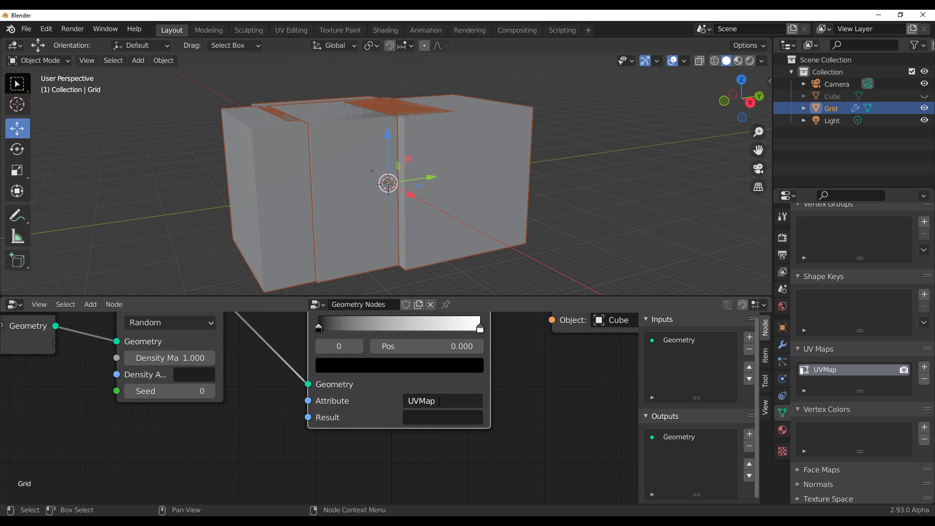
middle_drag(538, 377, 544, 424)
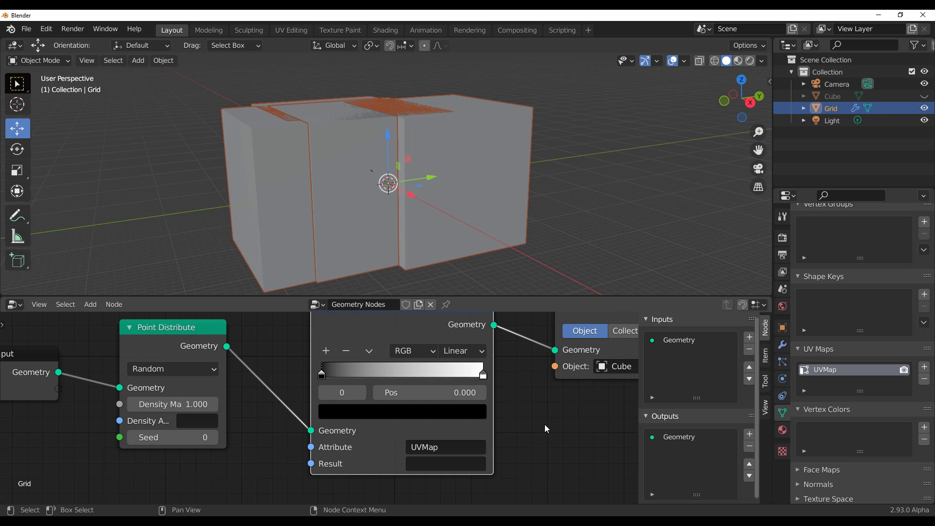
middle_drag(434, 467, 423, 410)
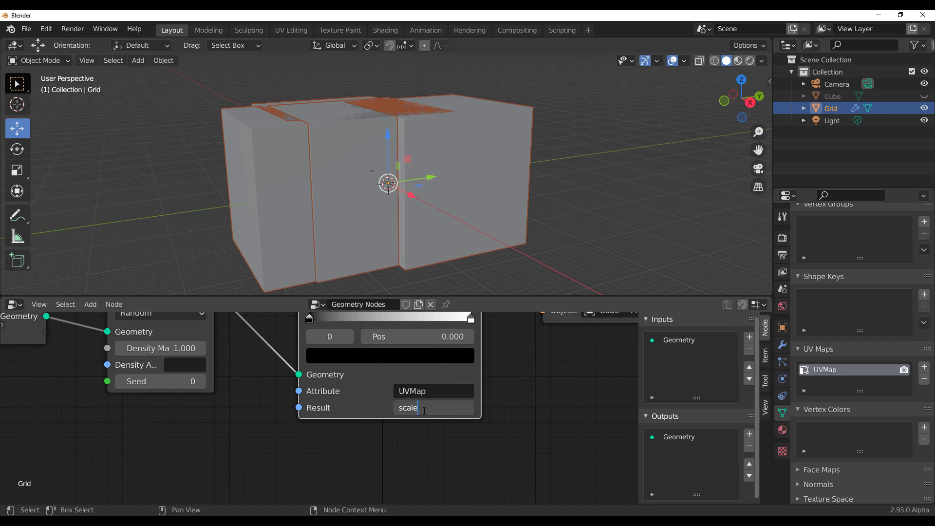
key(Return)
middle_drag(550, 424, 548, 446)
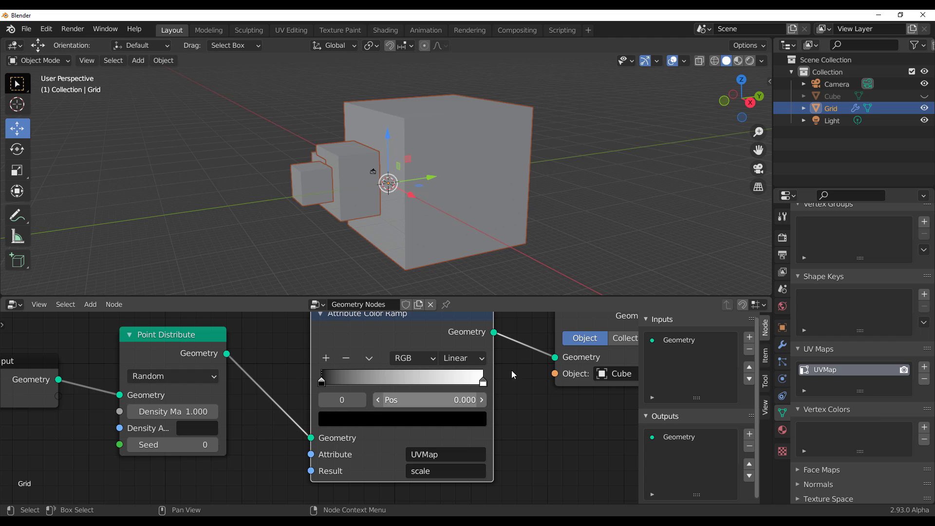
Step: Move the color ramp's black stop to position 0.127 and view the scaled cube instances from another side
drag(322, 382, 342, 380)
middle_drag(355, 418, 349, 394)
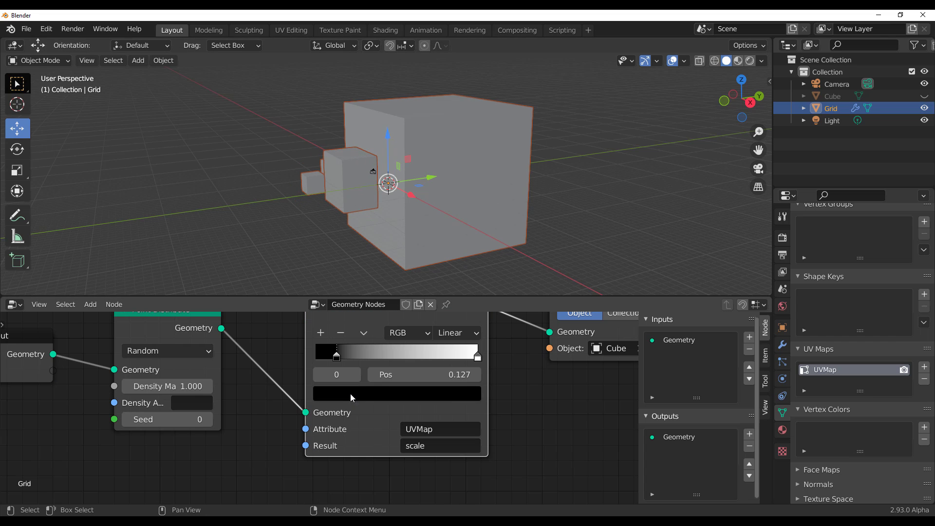
middle_drag(320, 176, 378, 194)
Step: Change the color ramp's Result to rotation, with the black stop at 0.199 and the white stop at 1.000
click(431, 444)
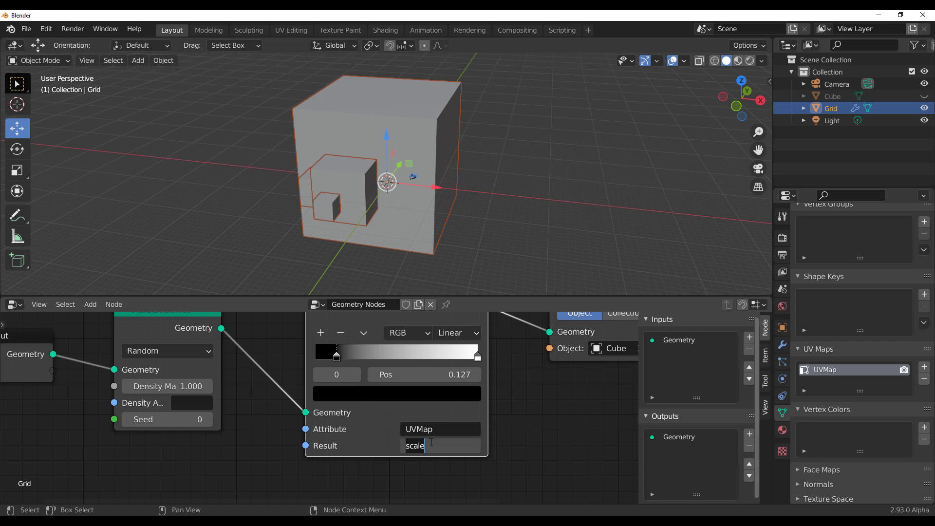
text(rotation)
key(Return)
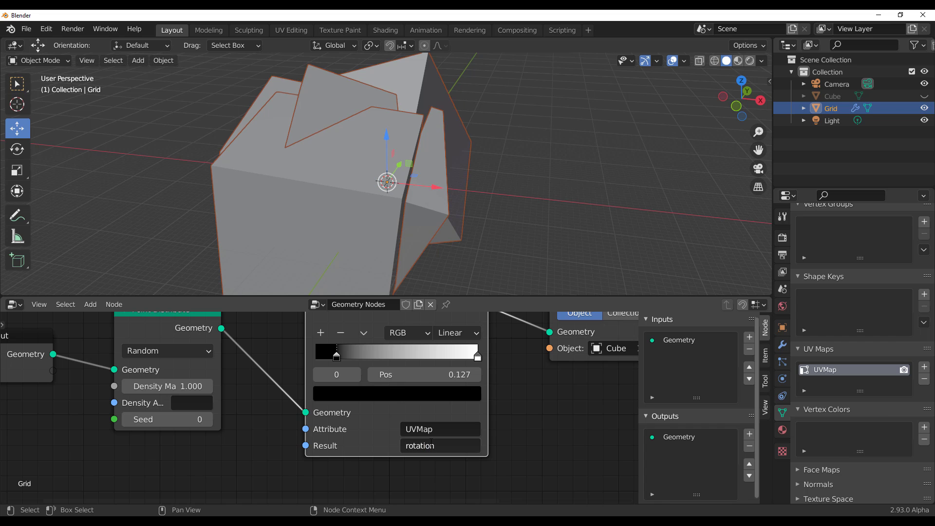
mouse_move(340, 359)
mouse_down()
mouse_move(322, 360)
mouse_move(429, 364)
mouse_move(300, 364)
mouse_move(335, 369)
mouse_move(323, 366)
mouse_up()
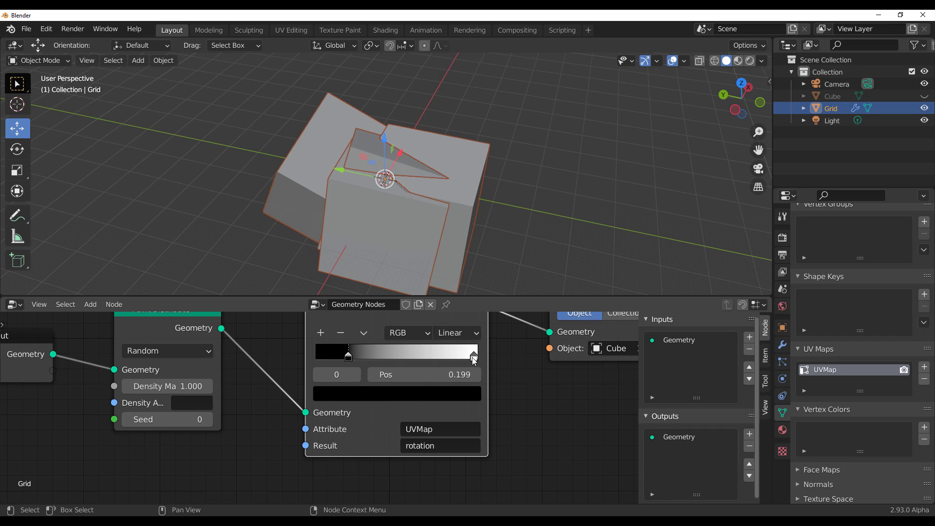
mouse_move(474, 359)
mouse_down()
mouse_move(397, 357)
mouse_move(457, 355)
mouse_move(485, 372)
mouse_up()
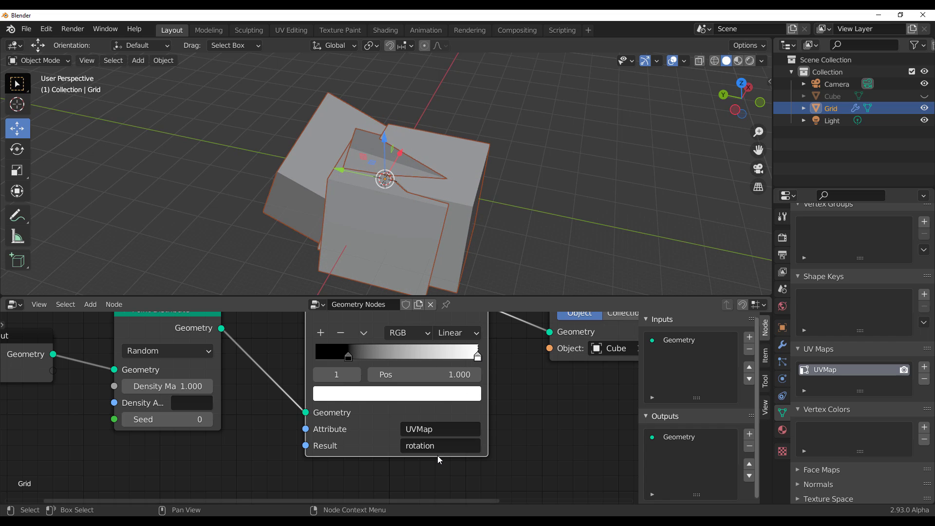
Step: Move the Group Input and Point Distribute nodes farther away from the Attribute Color Ramp node
scroll(427, 413, down, 4)
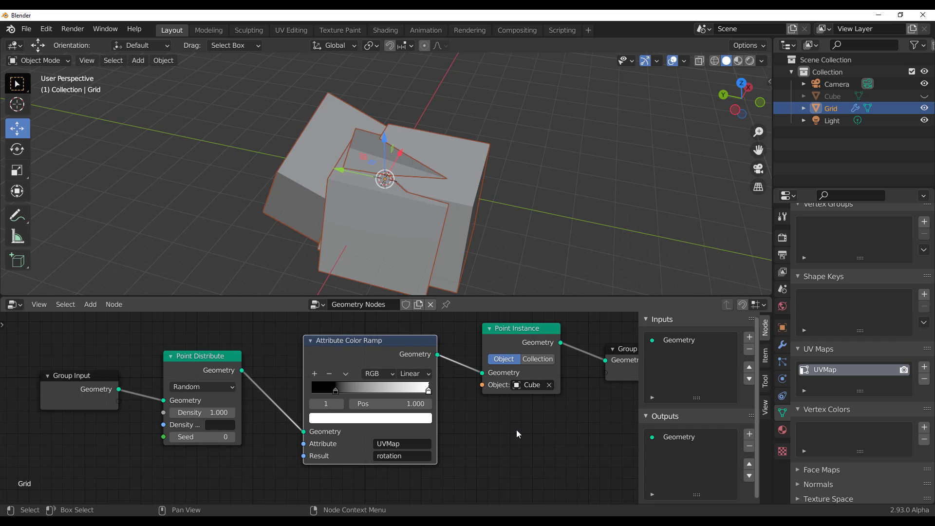
scroll(516, 430, down, 2)
drag(178, 472, 281, 335)
drag(156, 445, 117, 376)
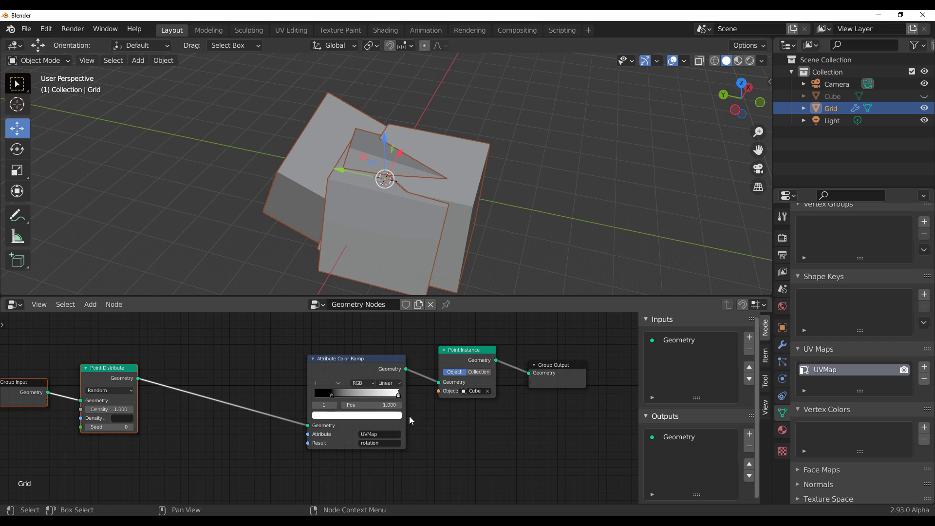
Step: Delete the Attribute Color Ramp node from the Grid's node tree
middle_drag(434, 415, 491, 416)
click(416, 376)
key(Delete)
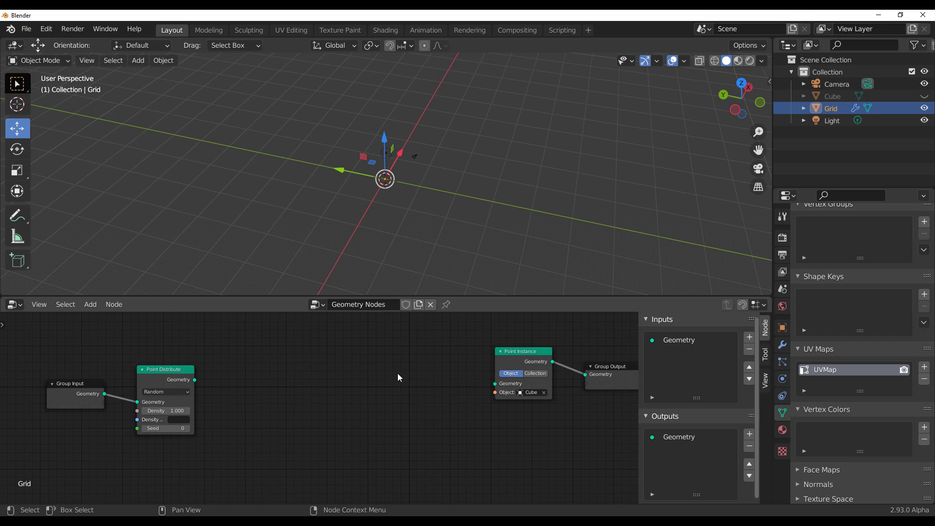
Step: Add an Attribute Sample Texture node and link its Geometry sockets between the Point Distribute and Point Instance nodes
key(shift+a)
click(398, 373)
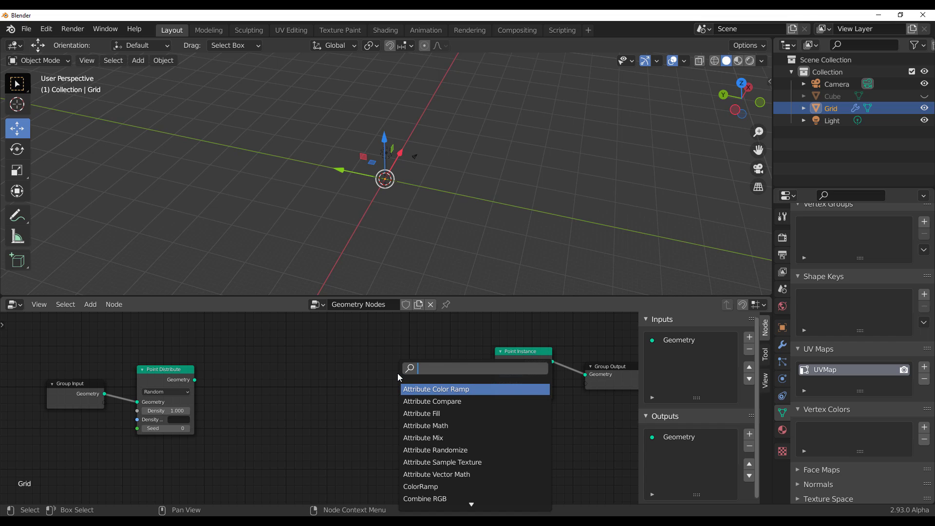
text(sam)
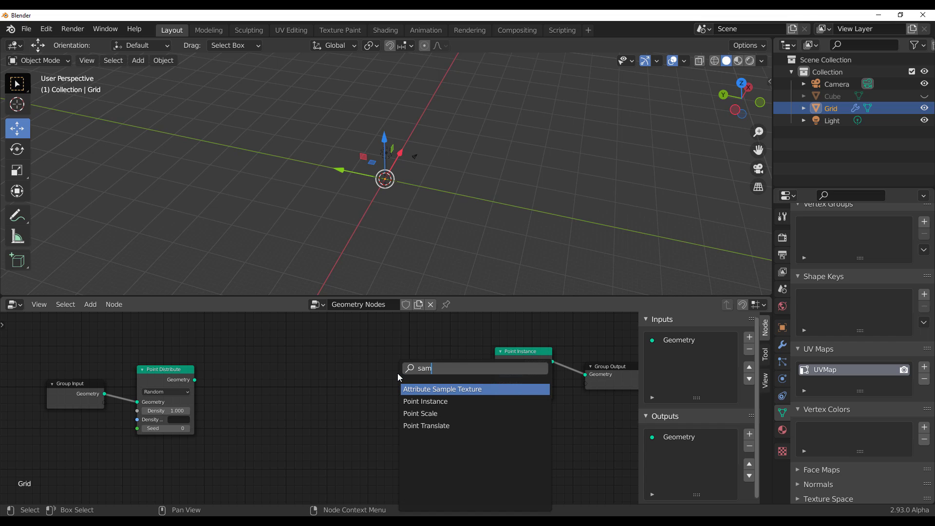
key(Return)
click(357, 371)
scroll(333, 407, up, 2)
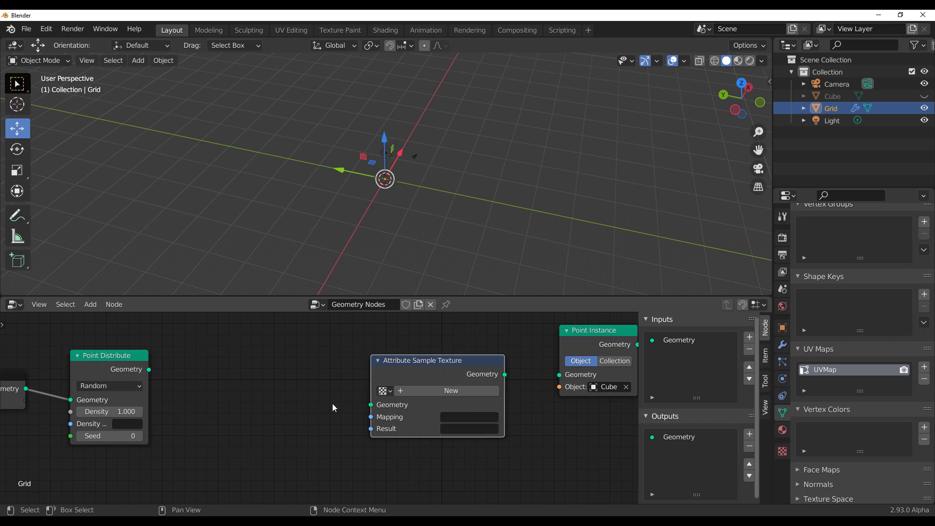
drag(149, 370, 384, 407)
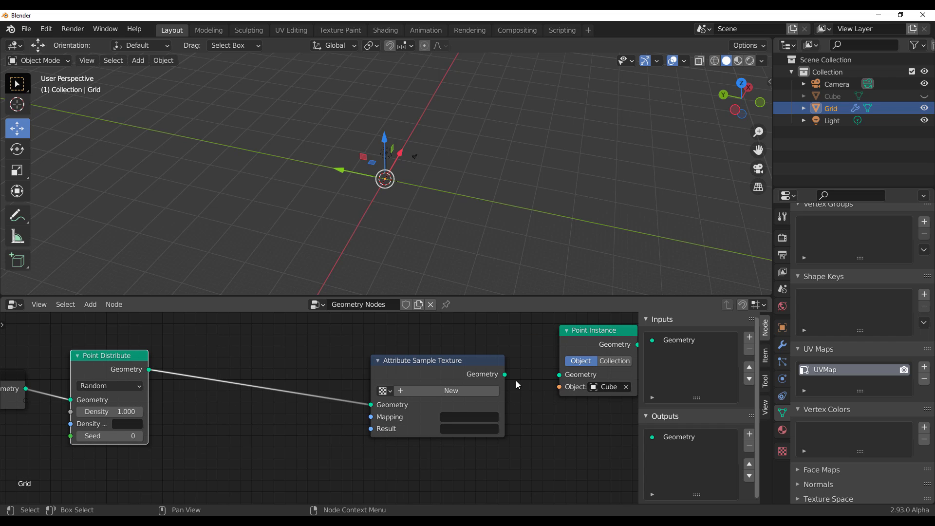
drag(505, 374, 559, 374)
Step: Set the Attribute Sample Texture's Mapping to UVMap and Result to scale, and move the node closer to Point Distribute
scroll(480, 465, up, 3)
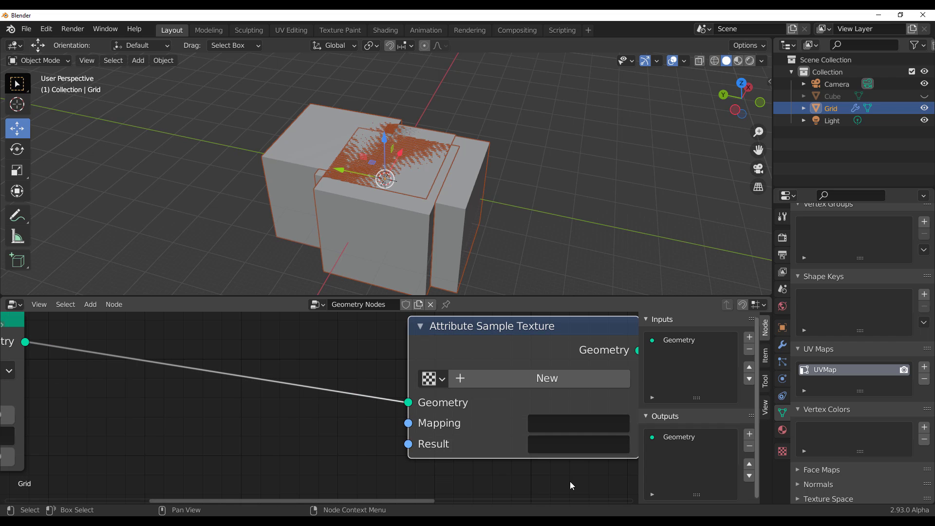
middle_drag(570, 481, 379, 434)
click(394, 403)
text(UVMa)
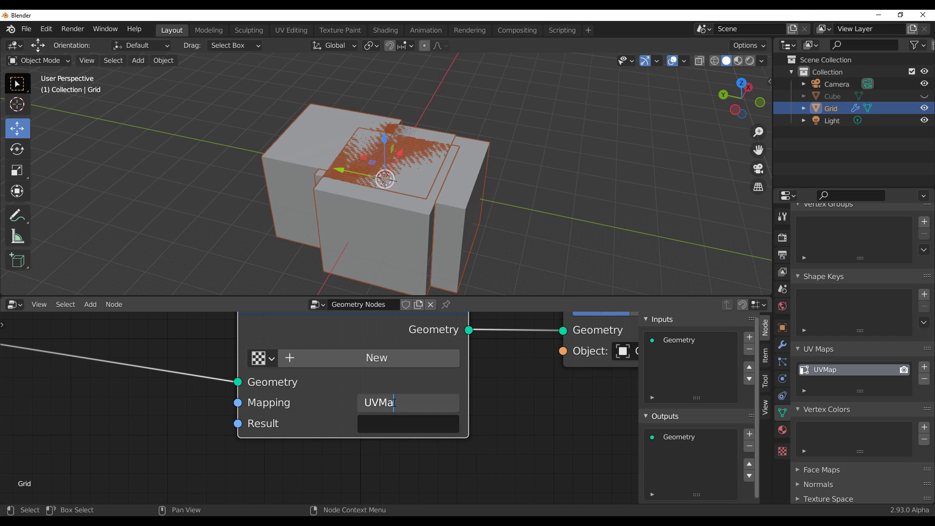
text(p)
key(Tab)
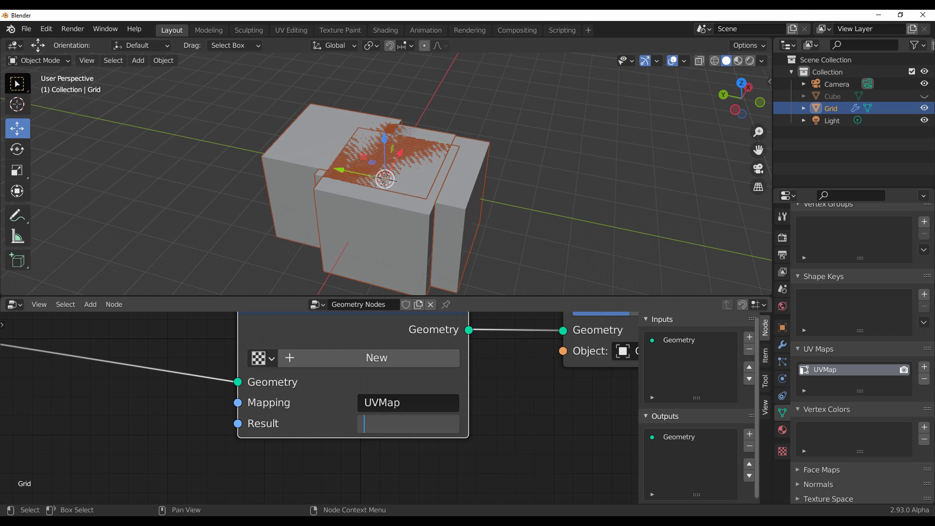
text(scale)
key(Return)
scroll(388, 399, down, 2)
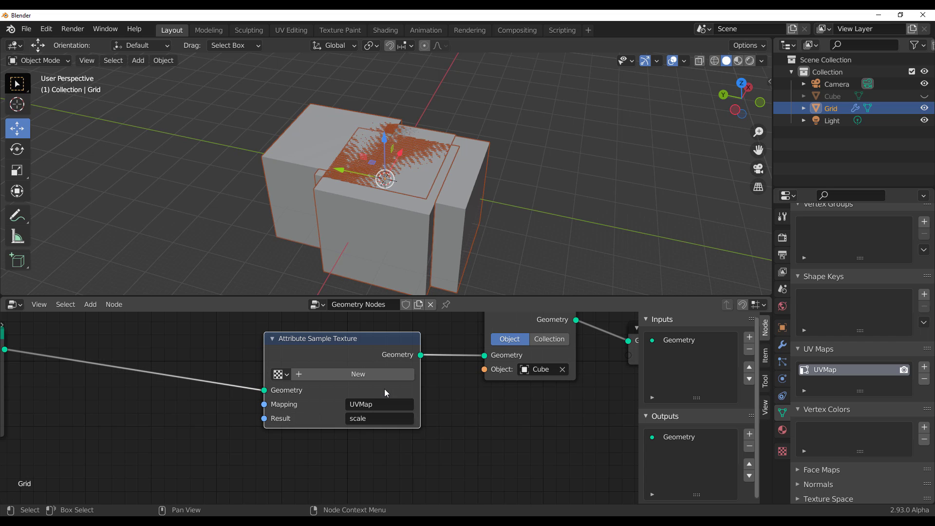
middle_drag(285, 446, 410, 436)
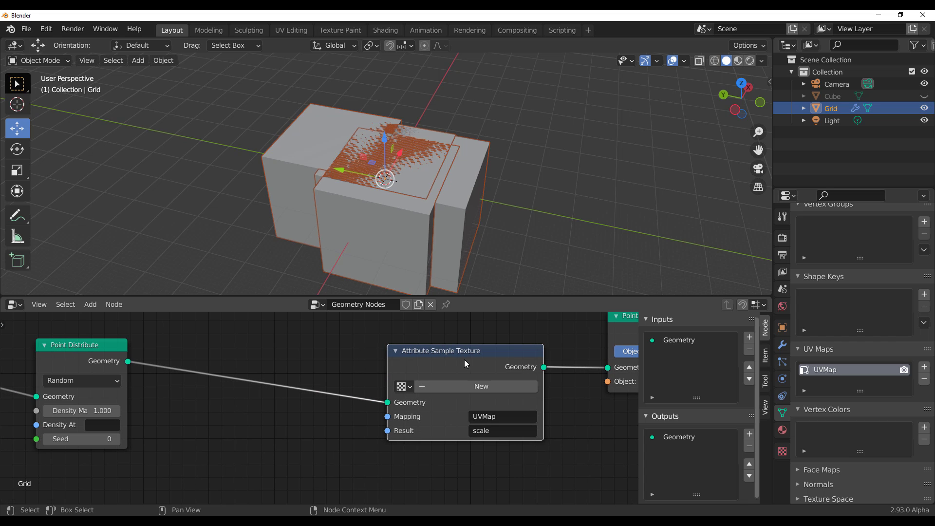
drag(471, 360, 387, 354)
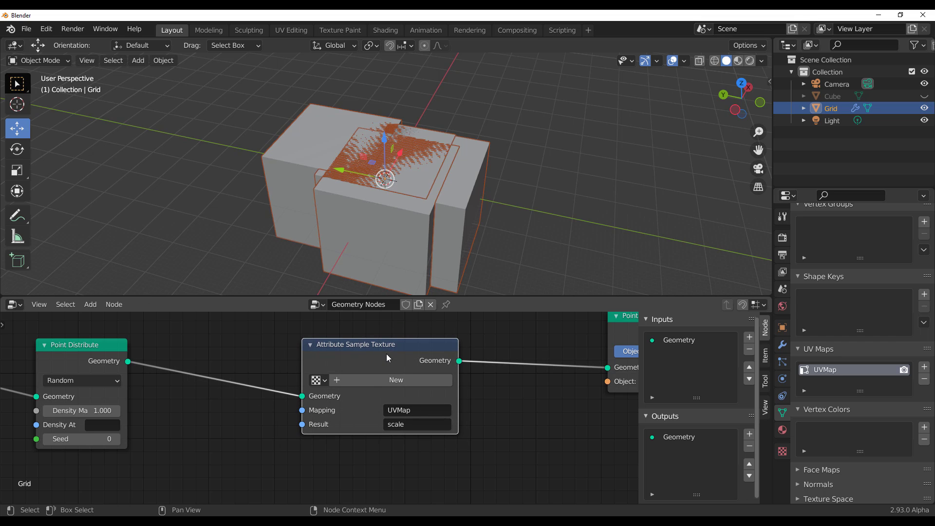
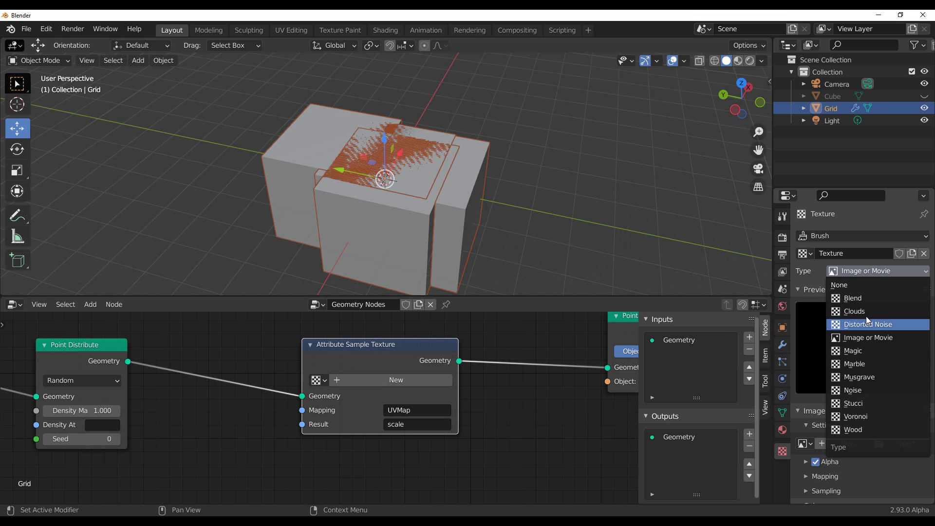
Step: Set the new texture's type to Clouds
click(867, 313)
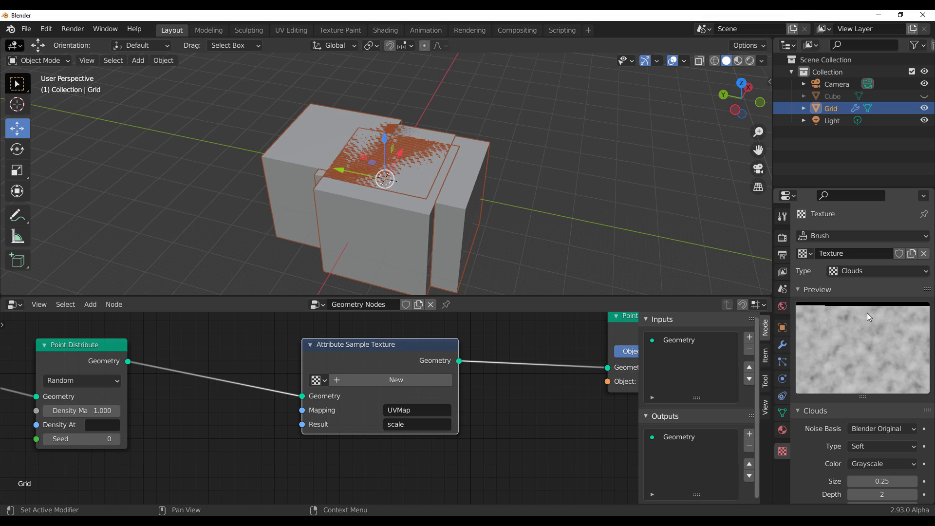
Step: Set the Clouds texture's size to 1.15, its contrast to 4.670 and its brightness to 1.170
scroll(827, 453, down, 2)
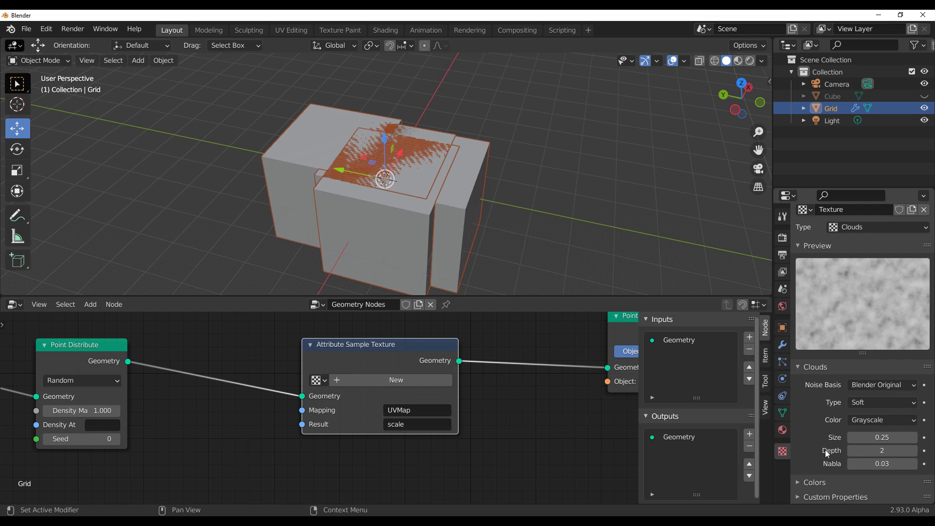
drag(878, 438, 899, 438)
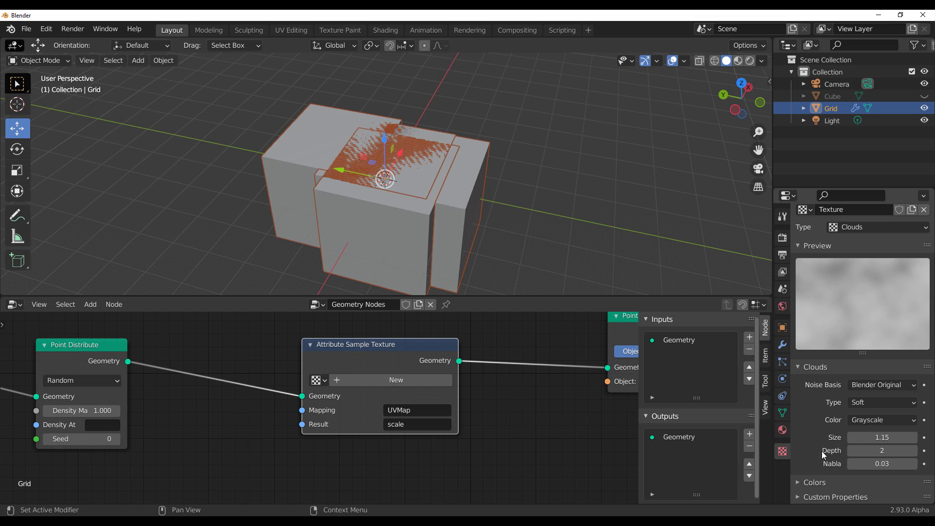
click(815, 483)
scroll(822, 414, down, 3)
scroll(822, 411, down, 2)
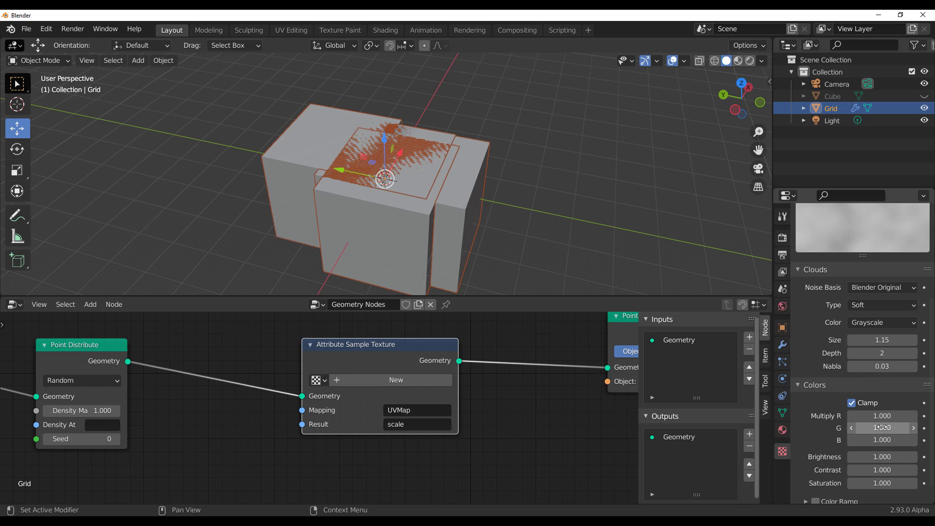
drag(875, 472, 911, 472)
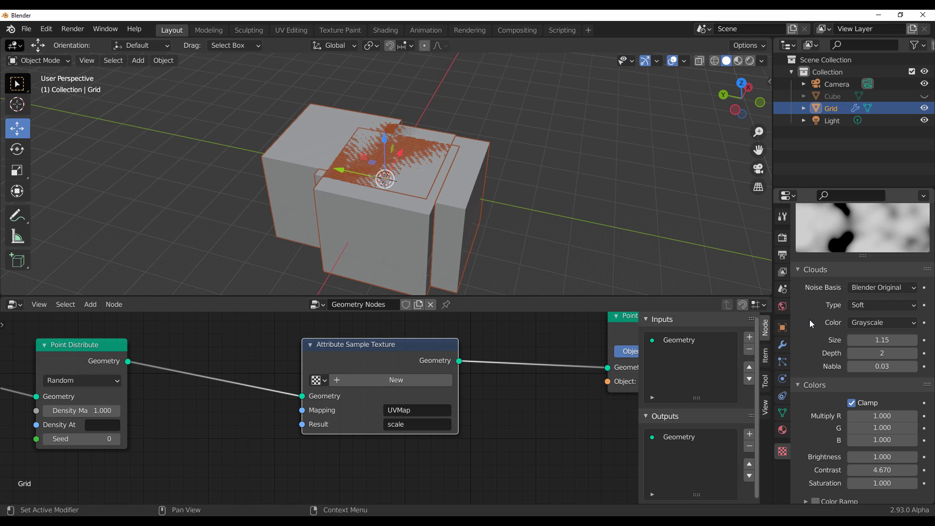
scroll(810, 320, up, 5)
scroll(823, 403, down, 5)
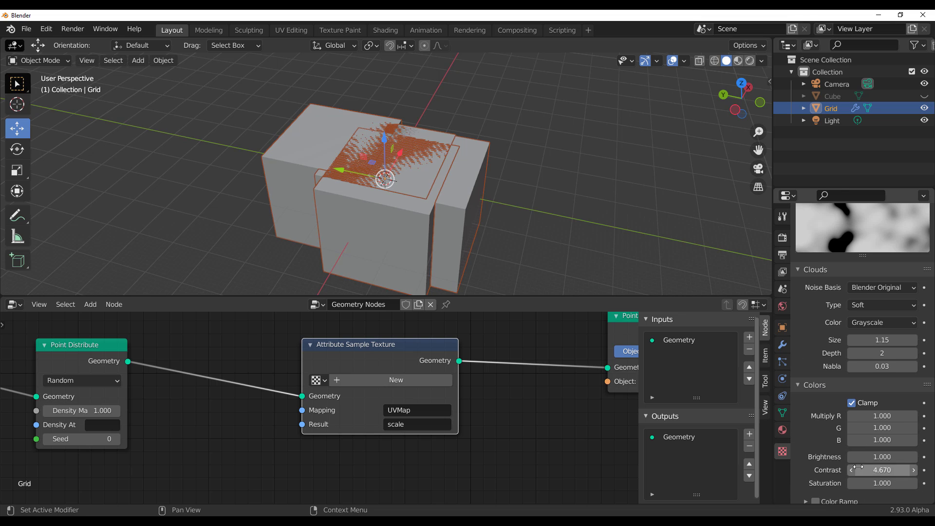
mouse_move(869, 456)
mouse_down()
mouse_move(894, 457)
mouse_move(877, 457)
mouse_up()
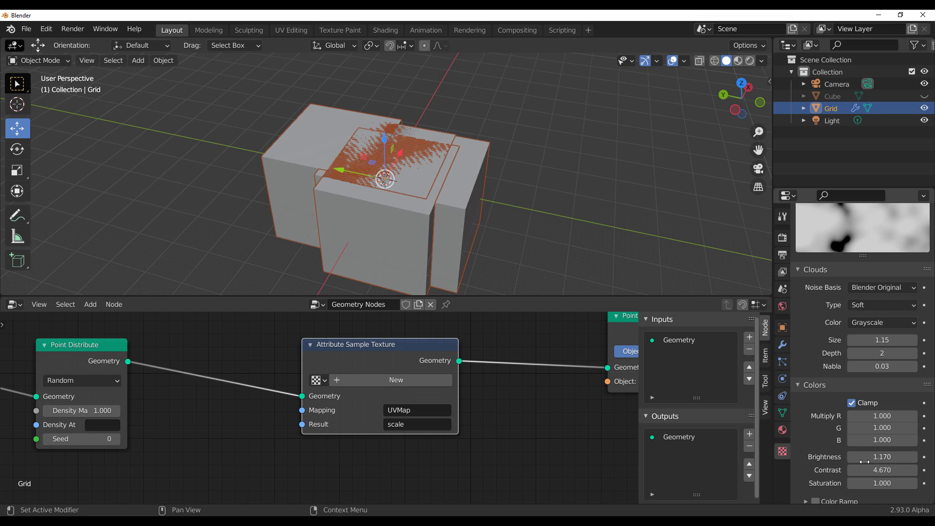
scroll(842, 385, up, 5)
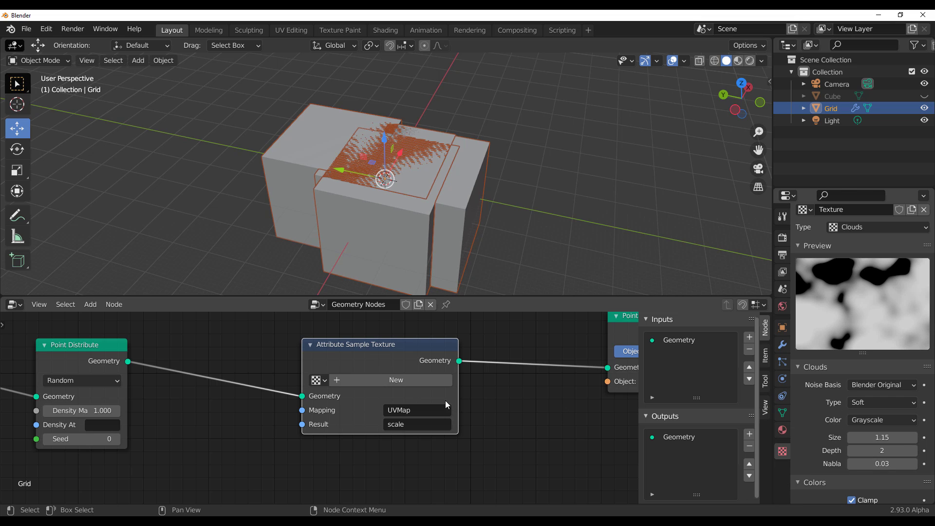
Step: Assign the existing Clouds texture to the Attribute Sample Texture node
click(319, 380)
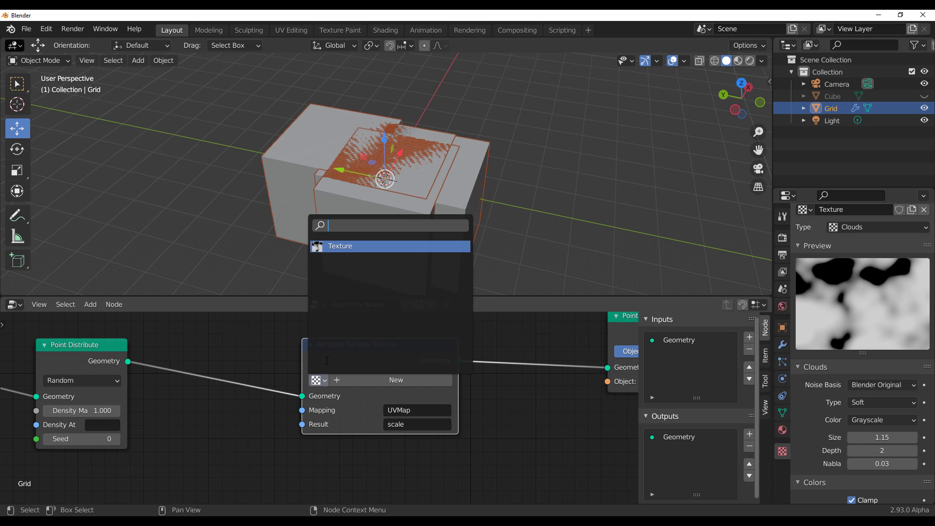
click(353, 246)
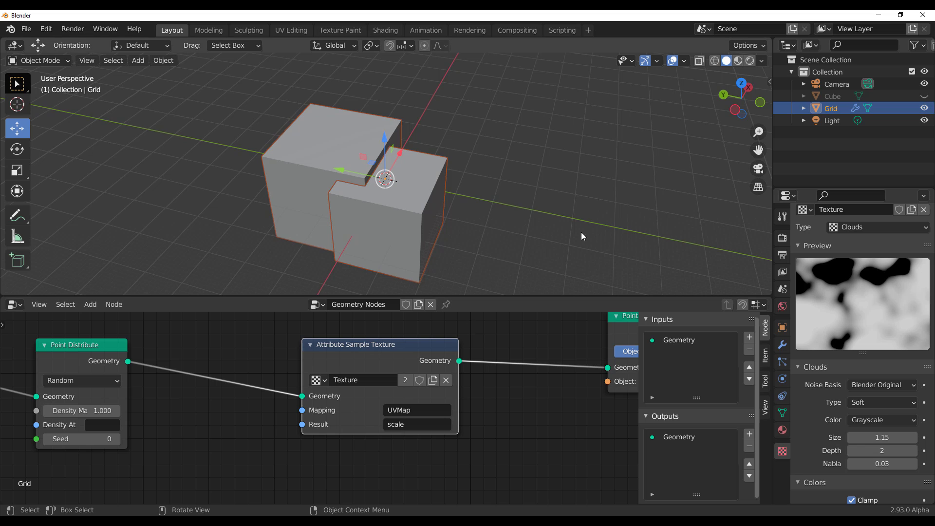
middle_drag(581, 232, 498, 232)
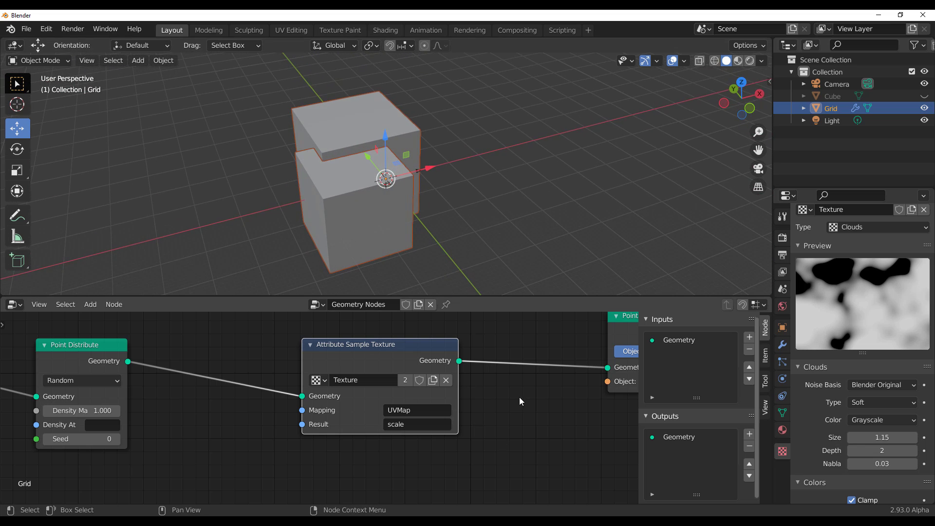
Step: Add a Point Scale node and insert it on the link between Attribute Sample Texture and Point Instance
middle_drag(519, 396, 421, 419)
scroll(418, 427, down, 2)
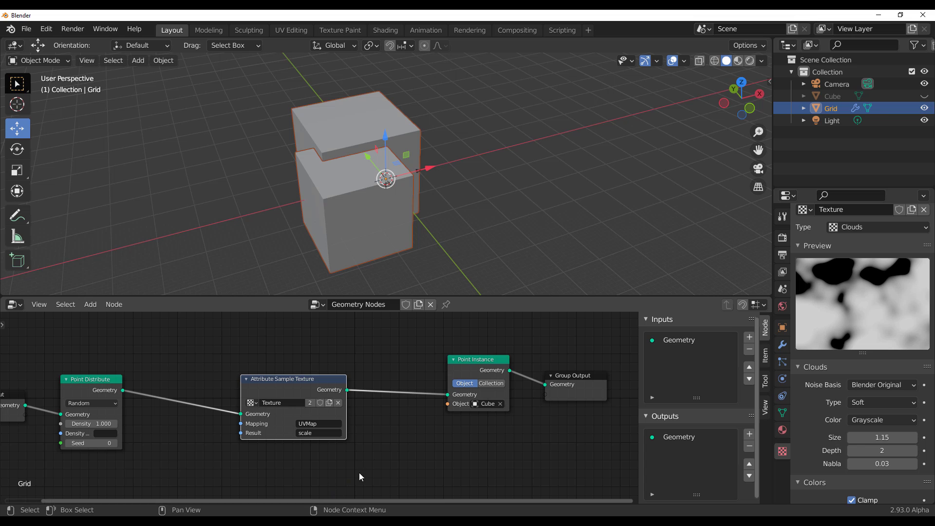
key(shift+a)
click(388, 355)
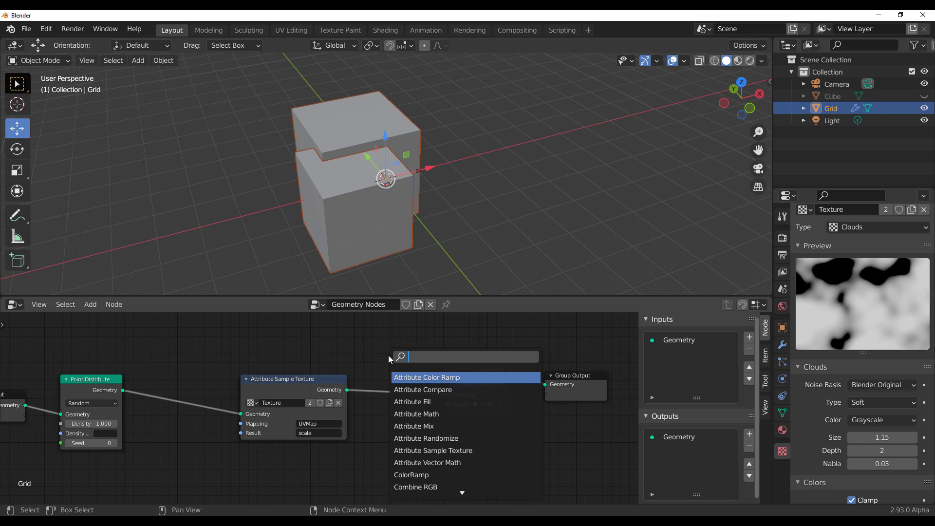
text(poin)
key(Down)
key(Down)
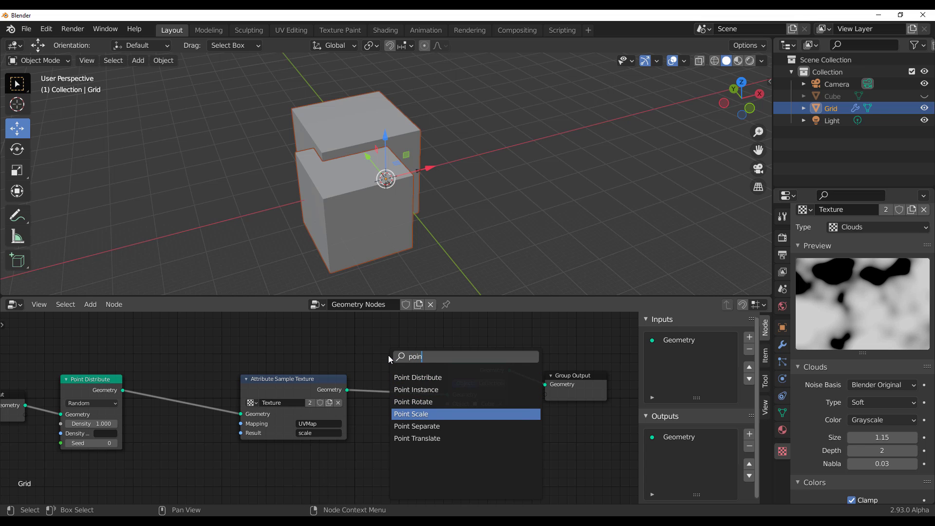
key(Return)
click(382, 373)
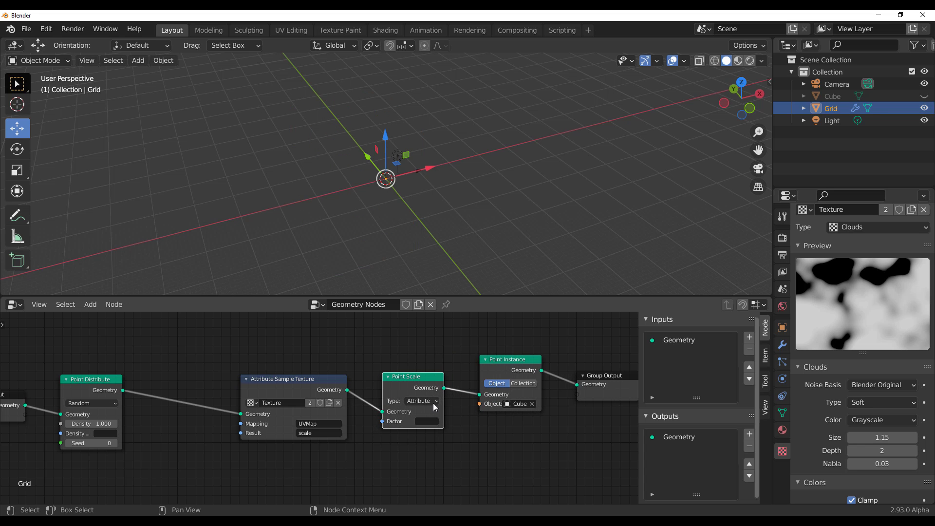
Step: Switch the Point Scale node's type to Vector and set its X, Y and Z factors to 0.02
click(433, 400)
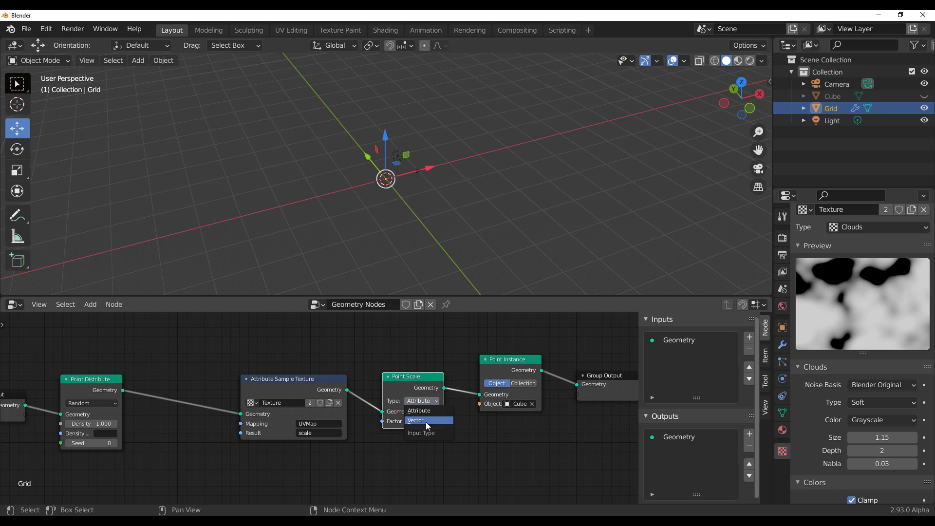
click(425, 421)
middle_drag(425, 422, 478, 410)
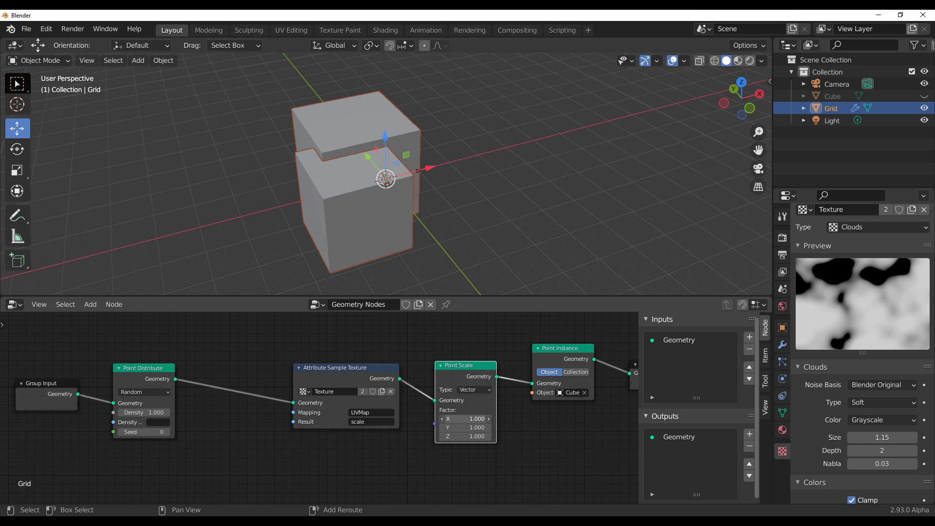
click(477, 417)
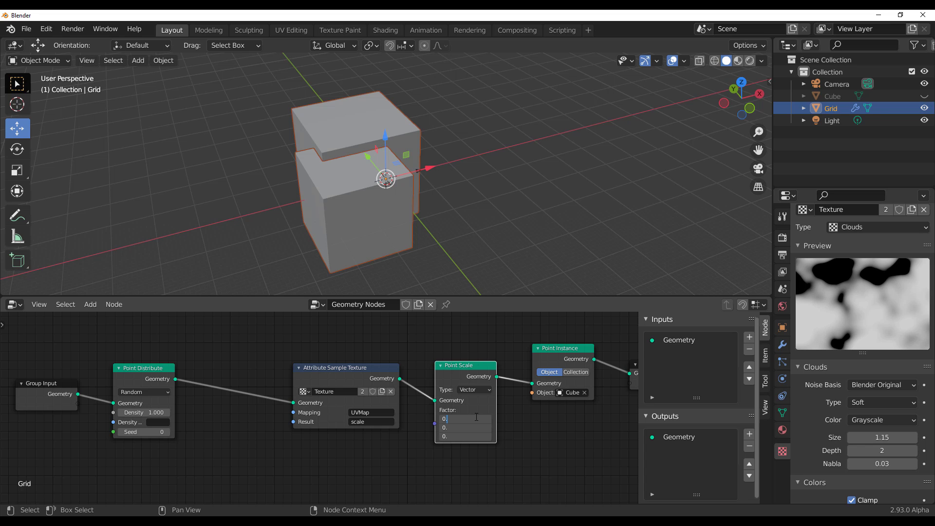
key(Return)
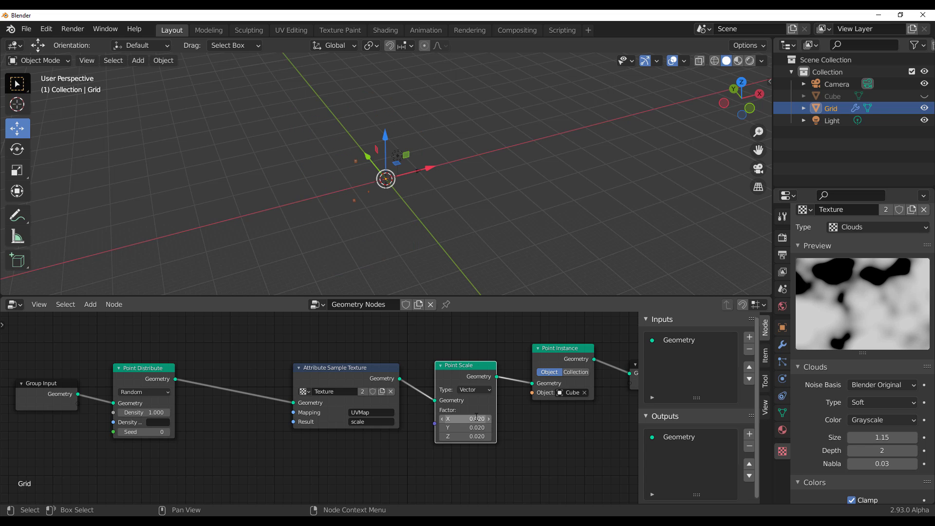
drag(536, 194, 501, 215)
scroll(374, 190, up, 4)
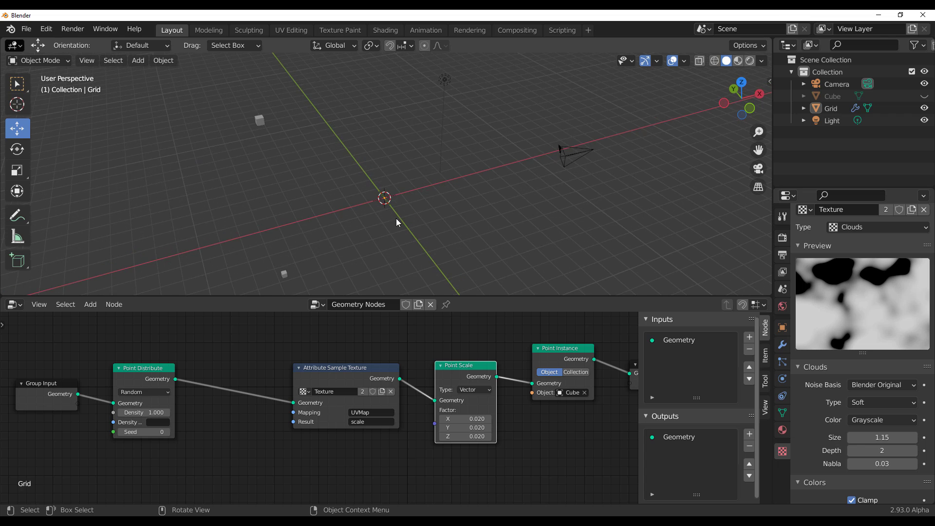
Step: Add a Value node below Attribute Sample Texture, set it to 0.02 and connect it to Point Scale's Factor input
scroll(451, 441, up, 3)
middle_drag(454, 439, 404, 438)
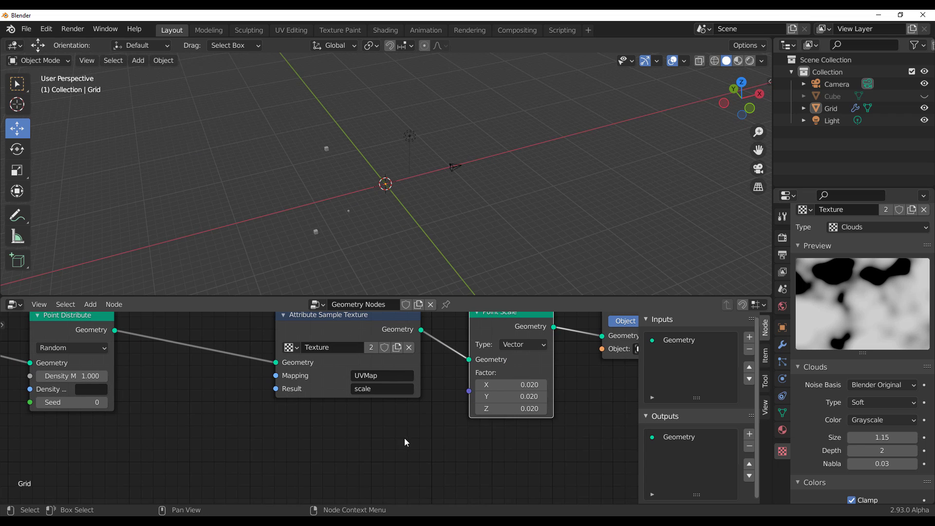
key(shift+a)
click(378, 376)
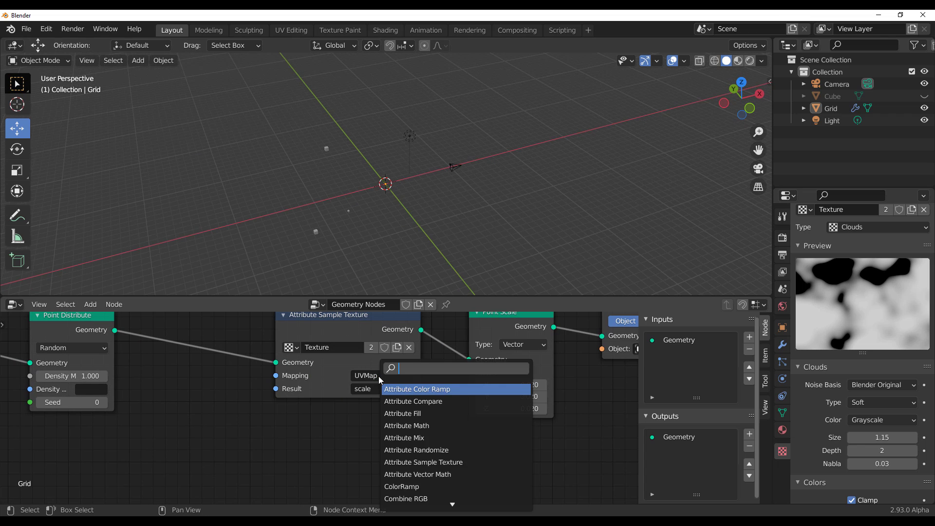
text(value)
key(Return)
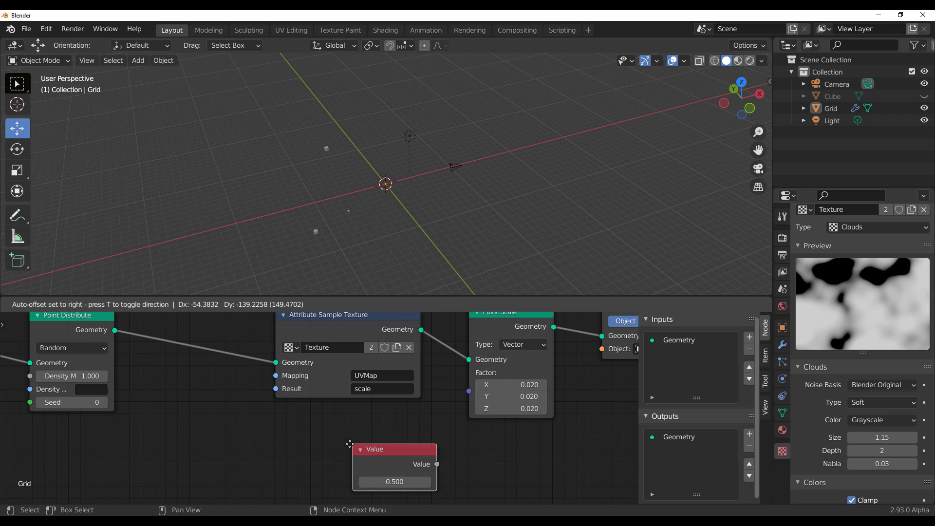
click(333, 443)
click(385, 485)
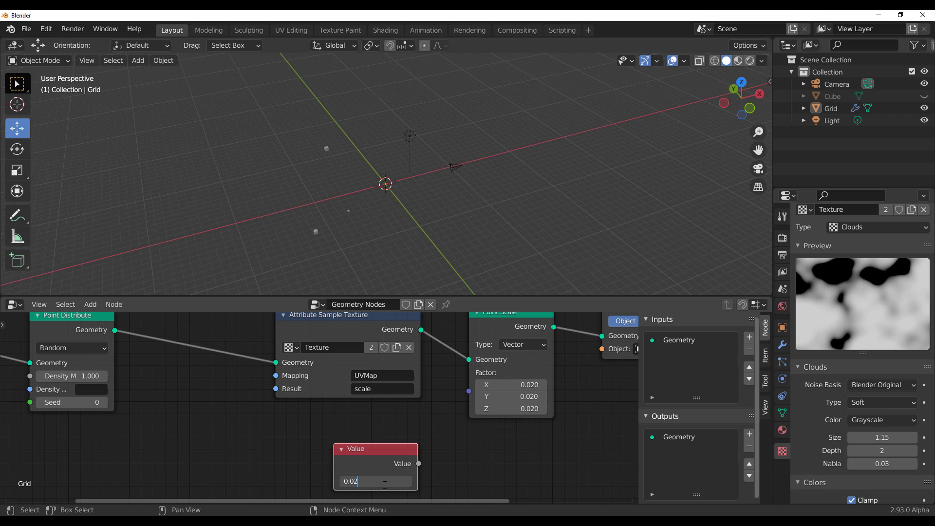
key(Return)
drag(419, 463, 469, 391)
Step: Try a larger scale of 0.220 in the Value node, then set it to 0.03
mouse_move(388, 480)
mouse_down()
mouse_move(414, 480)
mouse_move(395, 480)
mouse_up()
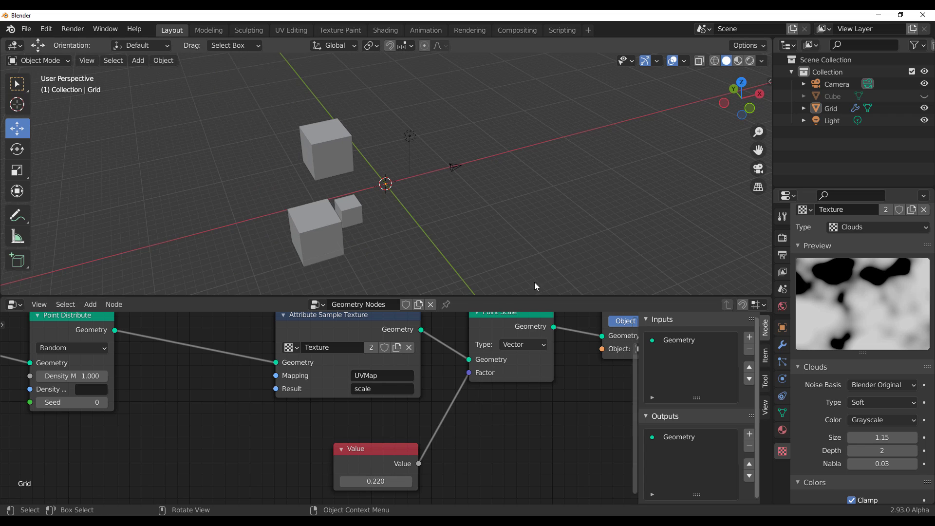
middle_drag(519, 410, 513, 360)
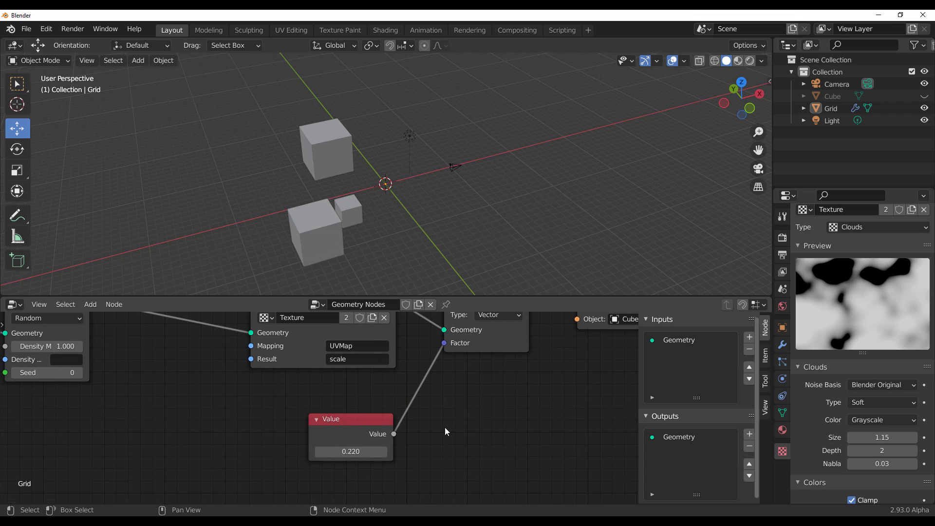
click(349, 452)
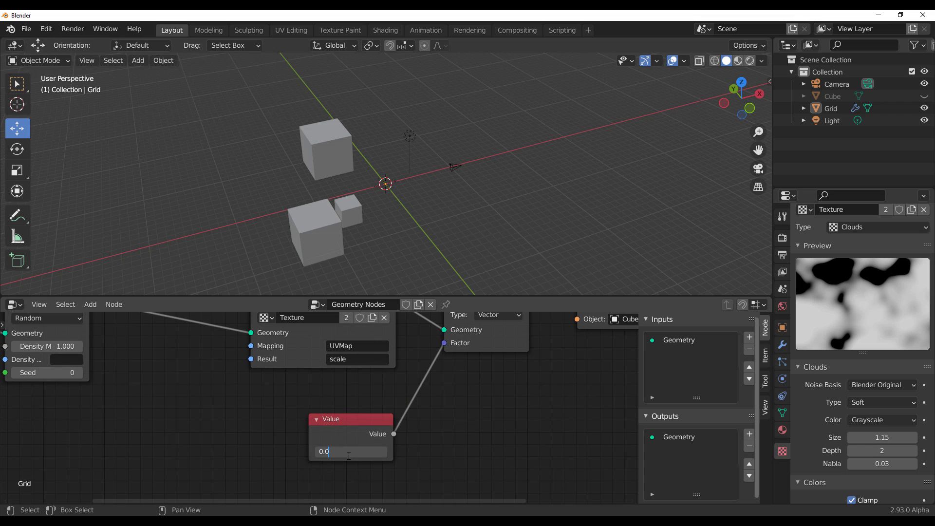
text(0.03)
key(Return)
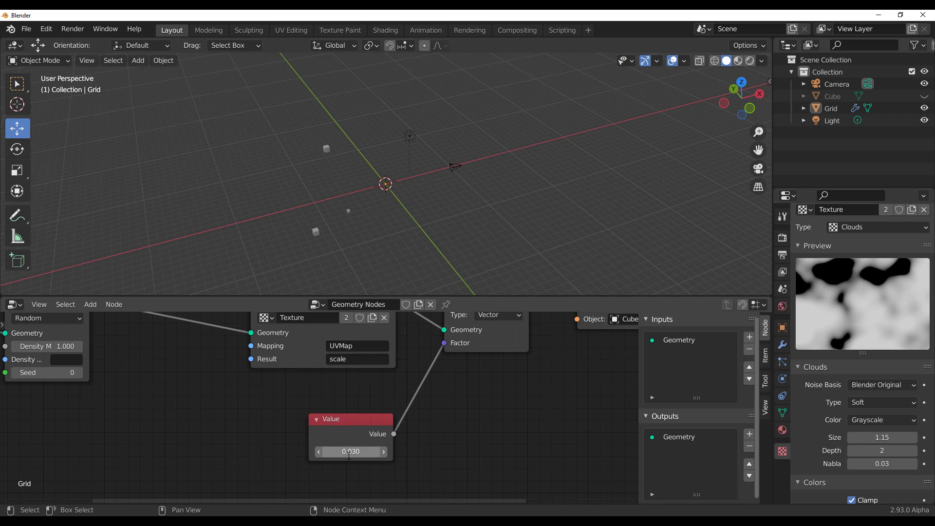
Step: Set the Point Distribute node's Density Max to 100 and examine the scattered cubes from several angles
middle_drag(177, 411, 323, 440)
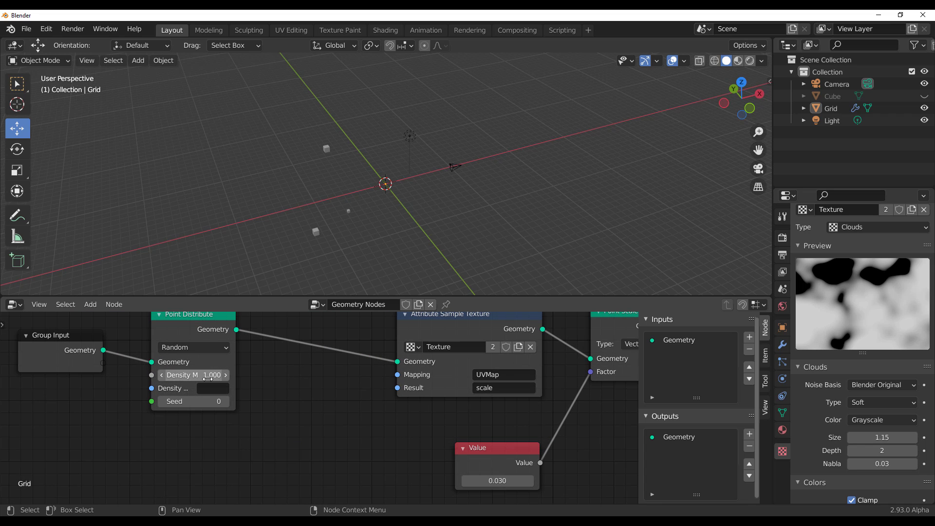
click(208, 378)
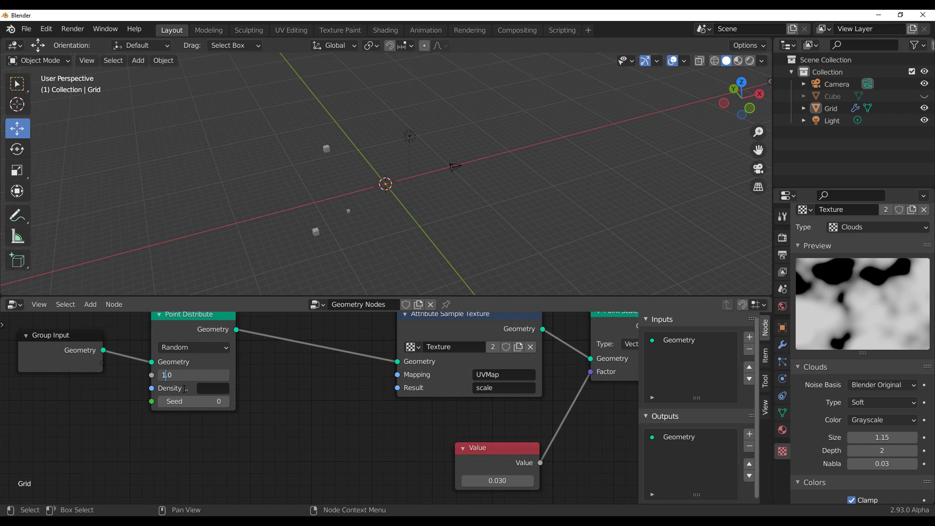
key(Return)
middle_drag(336, 233, 578, 245)
scroll(424, 202, up, 4)
middle_drag(492, 227, 552, 280)
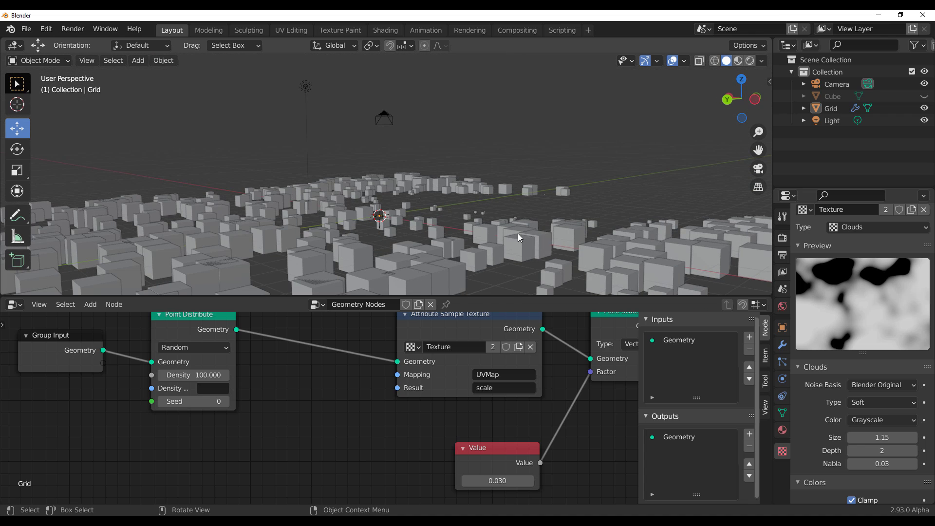
mouse_move(519, 234)
middle_down()
mouse_move(476, 241)
mouse_move(528, 236)
middle_up()
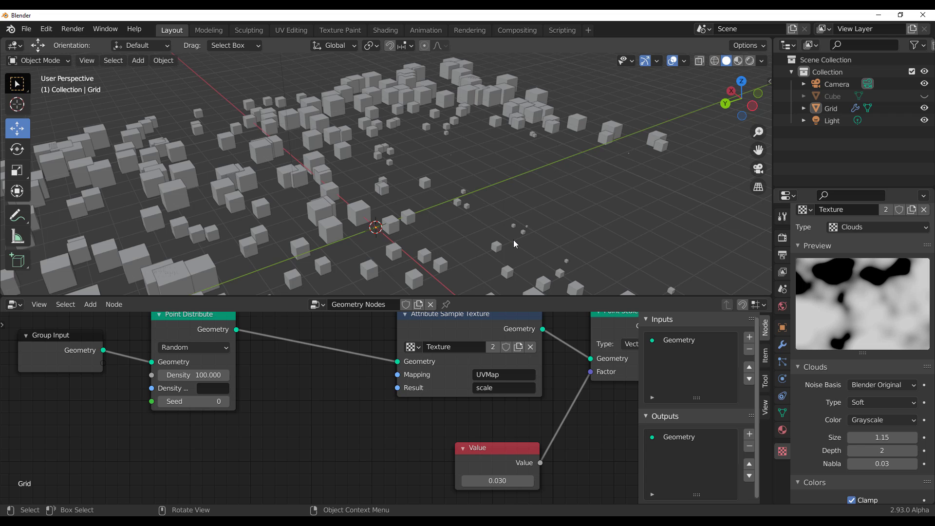
middle_drag(414, 151, 507, 234)
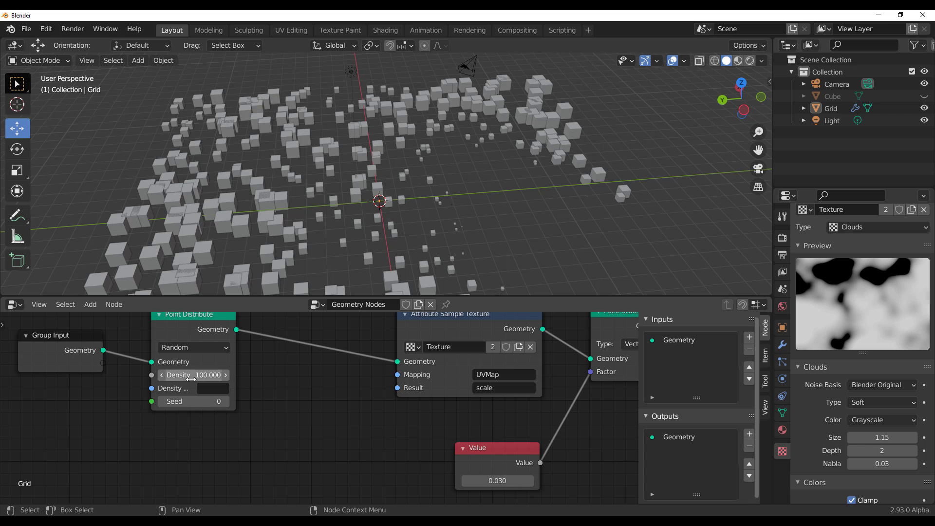
Step: Raise the Point Distribute node's Density Max to 138.5
drag(199, 375, 330, 375)
scroll(263, 443, down, 3)
middle_drag(261, 445, 69, 420)
middle_drag(452, 401, 390, 482)
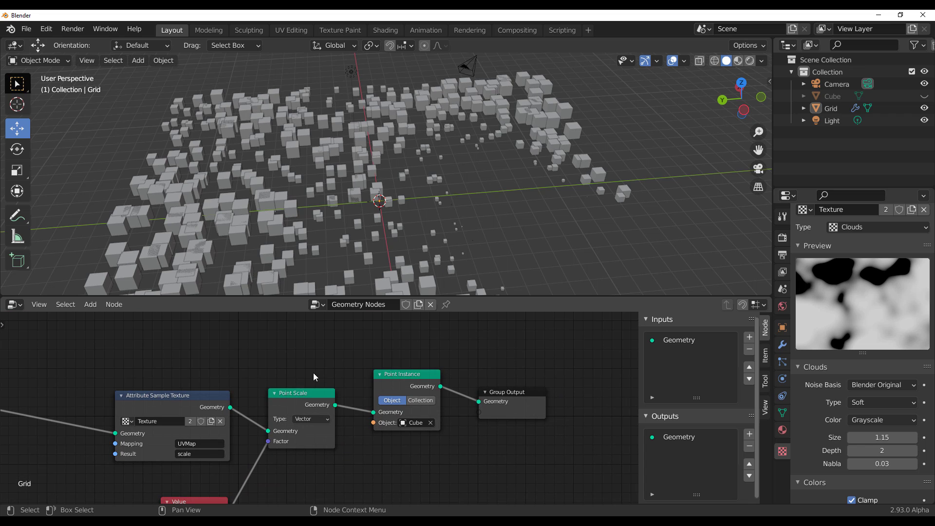
middle_drag(249, 443, 360, 393)
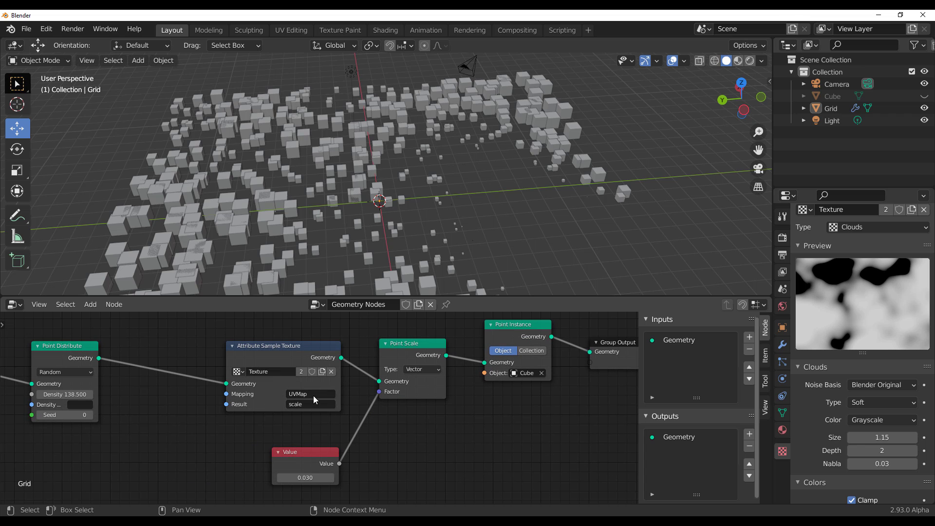
scroll(440, 435, down, 1)
middle_drag(398, 205, 419, 280)
scroll(823, 421, down, 2)
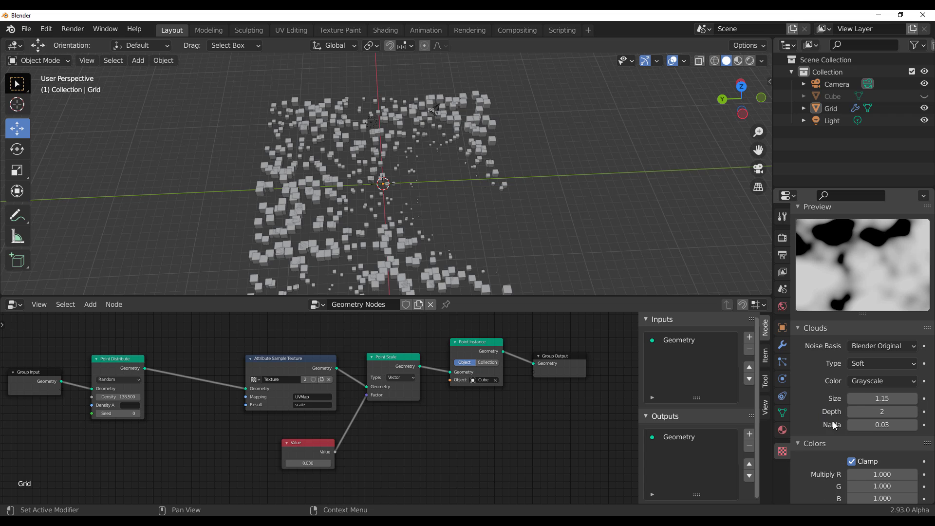
Step: Set the Clouds texture's Brightness to 1.460 and its Size to 1.99
scroll(827, 428, down, 2)
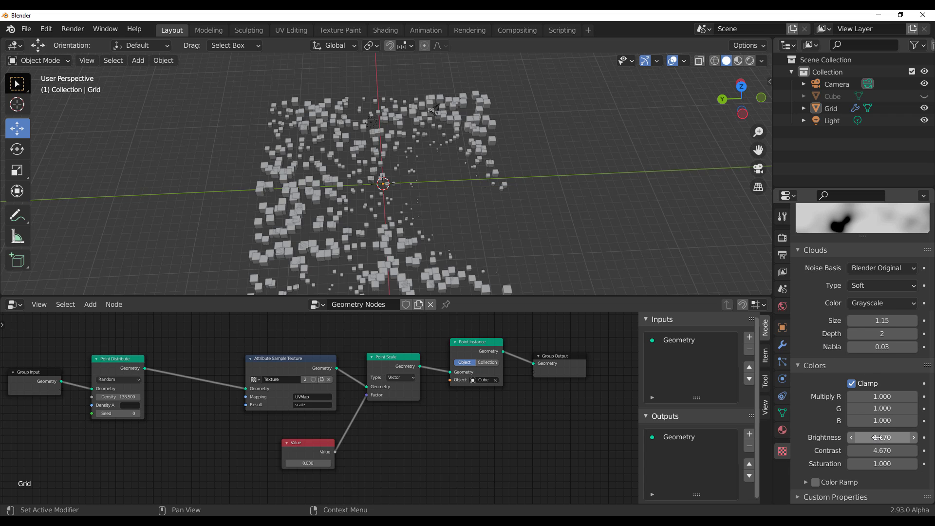
mouse_move(882, 437)
mouse_down()
mouse_move(920, 438)
mouse_move(855, 437)
mouse_move(899, 437)
mouse_up()
drag(877, 320, 918, 320)
Step: Insert an Attribute Vector Math node between Point Distribute and Attribute Sample Texture
scroll(355, 426, up, 5)
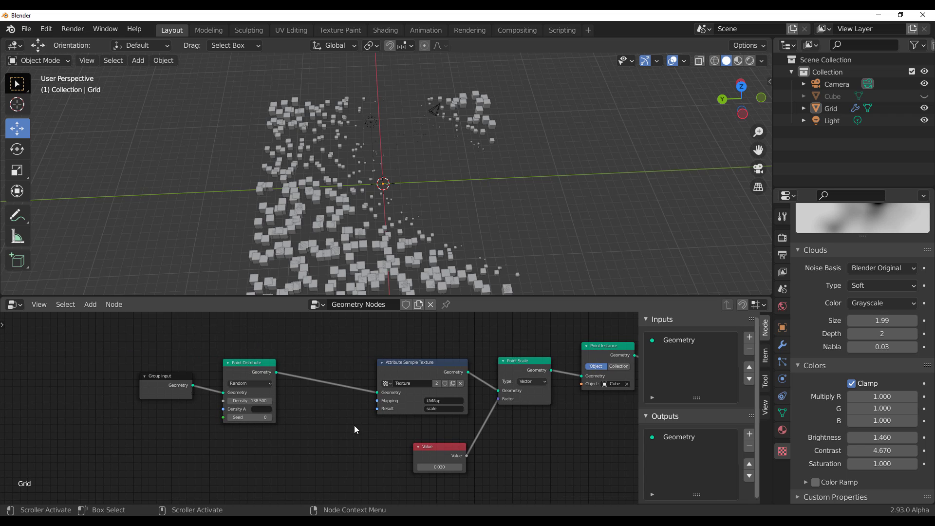
drag(156, 466, 195, 381)
click(302, 404)
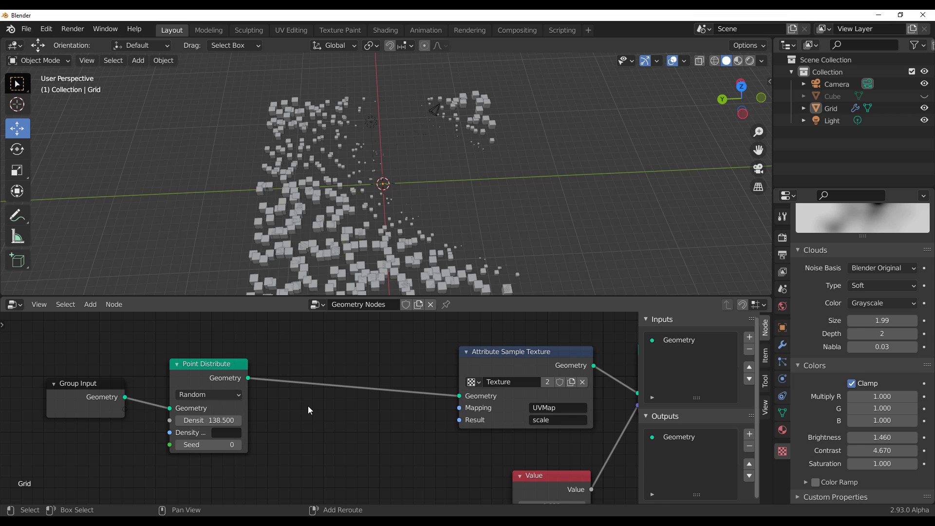
key(shift+a)
click(273, 378)
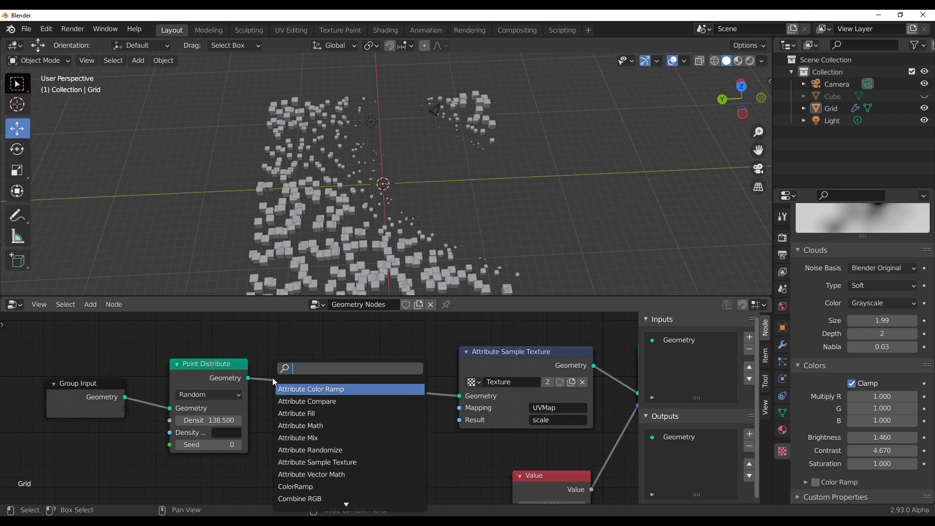
text(math)
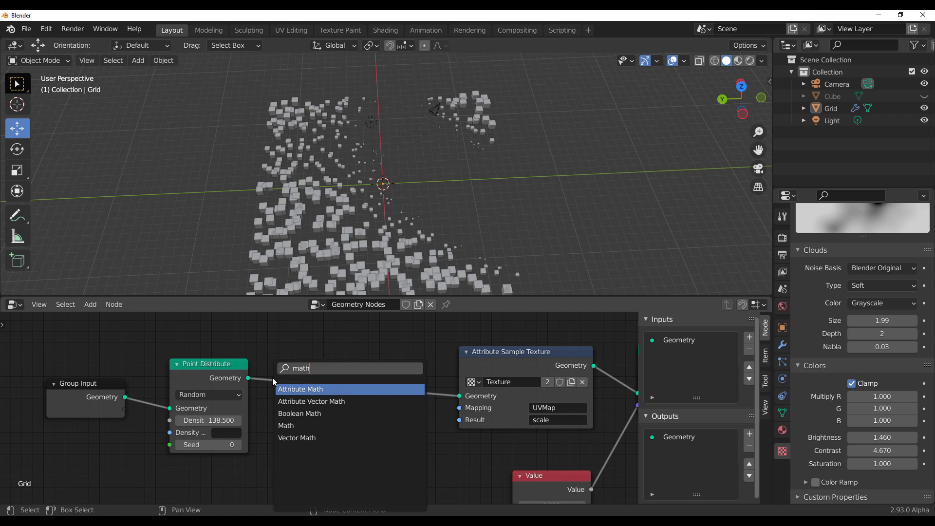
key(Down)
key(Return)
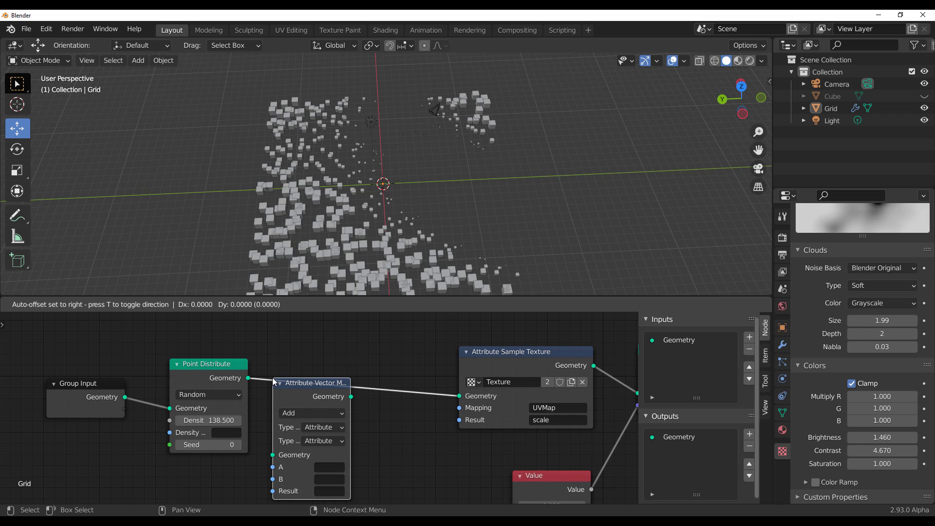
click(300, 352)
Step: Enter UVMap as both the A attribute and the Result of the Attribute Vector Math node
scroll(329, 485, up, 6)
click(379, 414)
text(U)
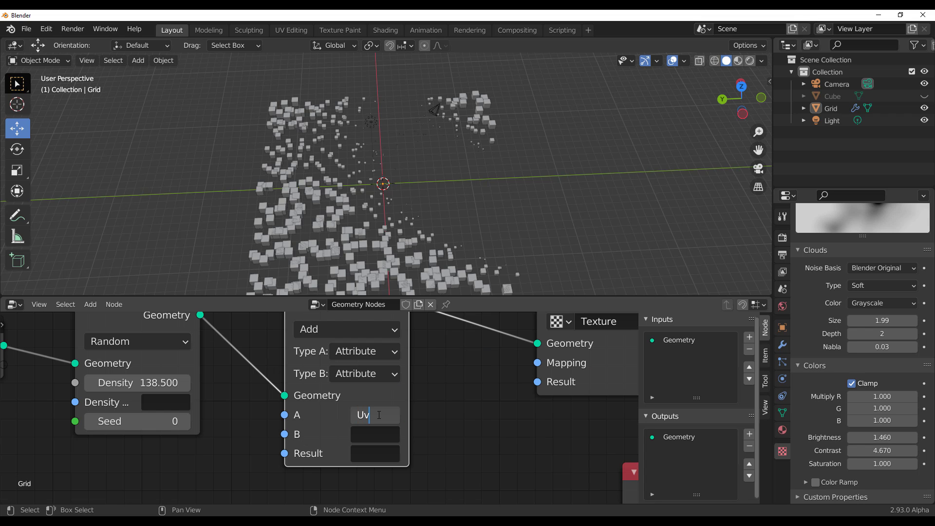
text(v)
key(BackSpace)
text(VMap)
key(ctrl+a)
key(ctrl+c)
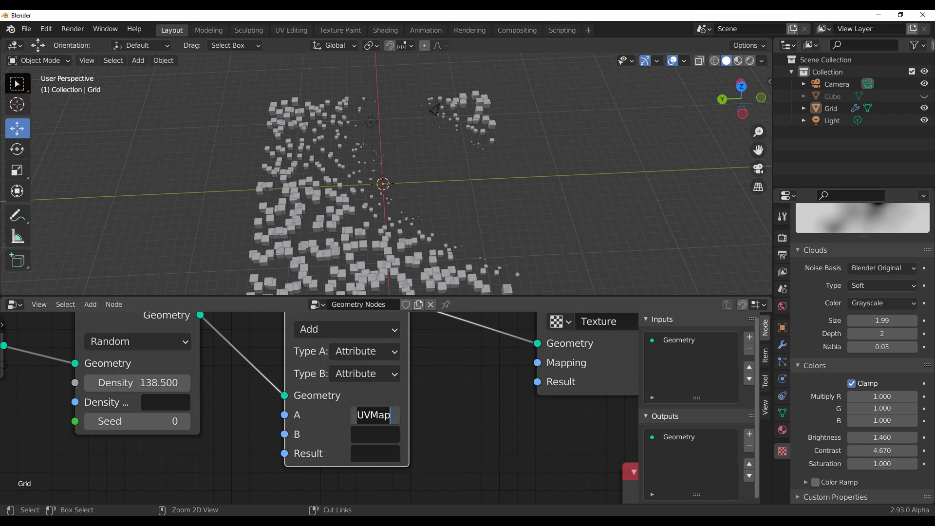
key(Return)
click(377, 454)
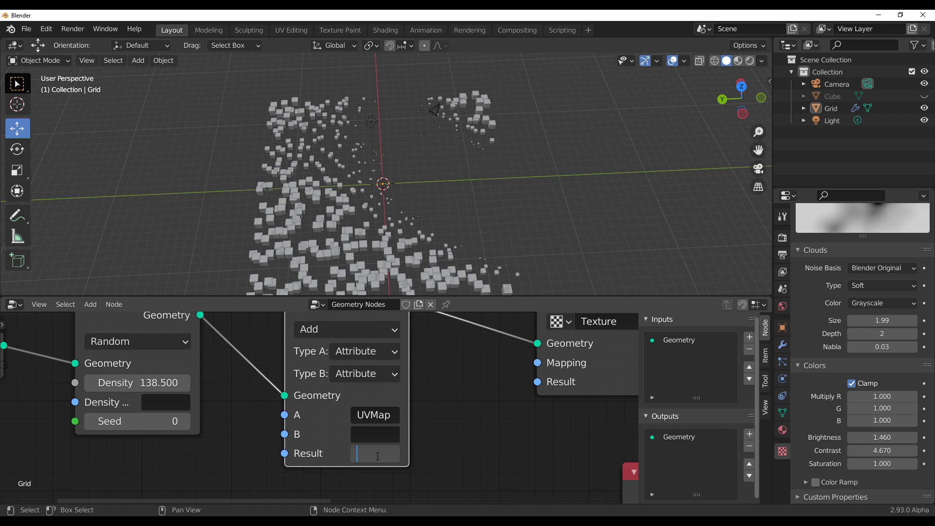
key(ctrl+v)
key(Return)
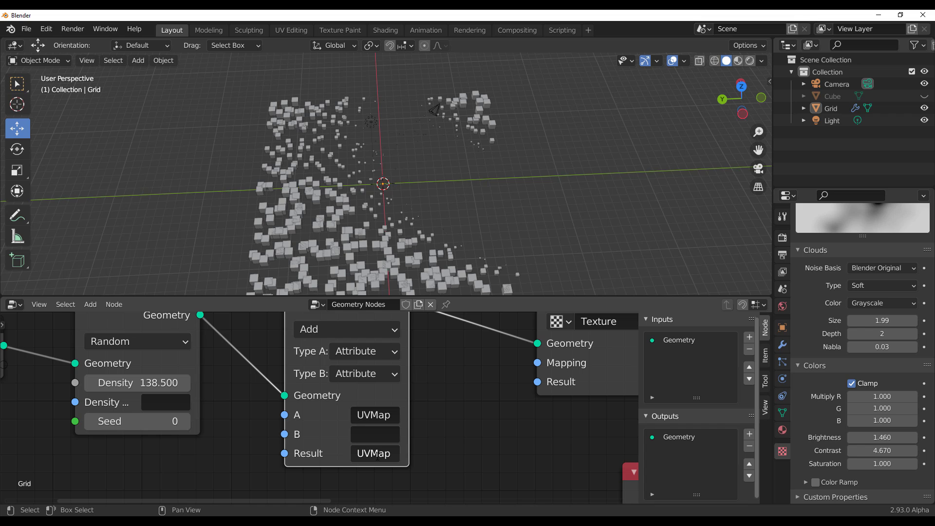
Step: Change the Attribute Vector Math node's Type B to Vector
middle_drag(506, 431, 547, 443)
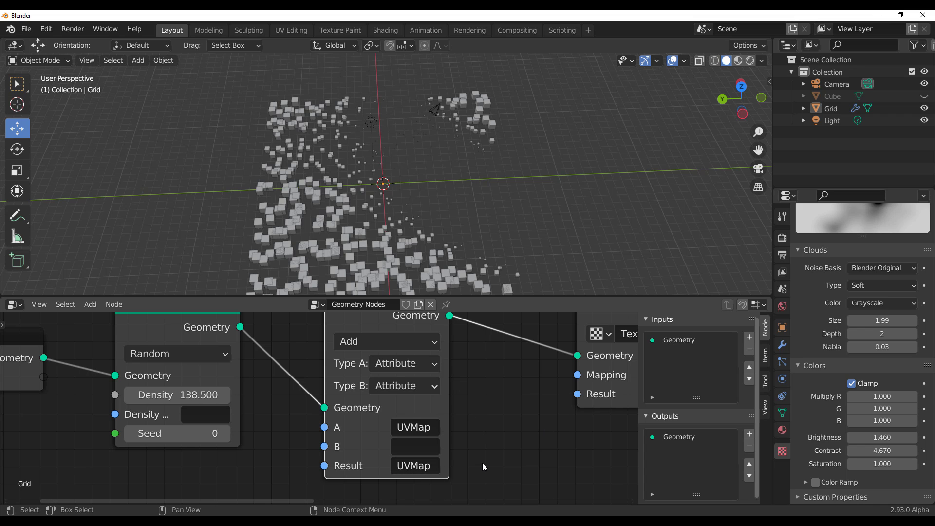
click(394, 386)
click(392, 426)
middle_drag(490, 430, 497, 372)
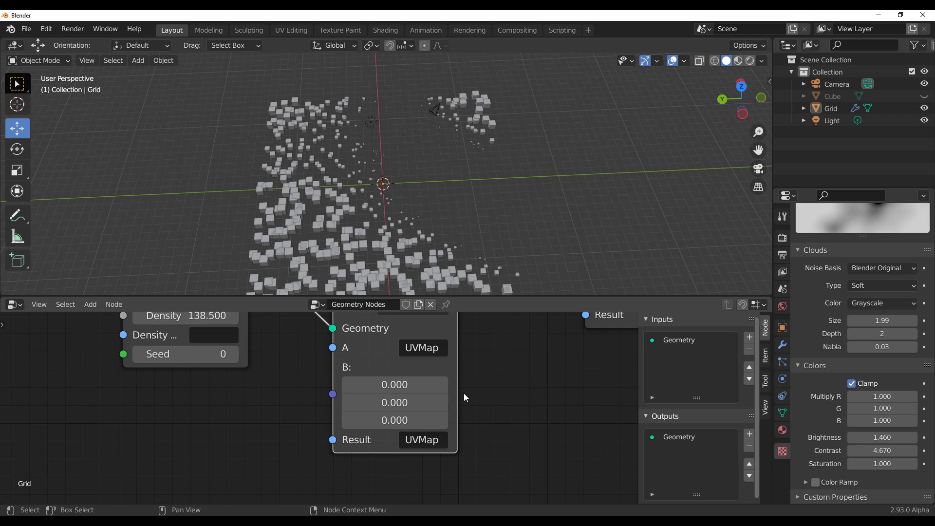
middle_drag(499, 376, 500, 401)
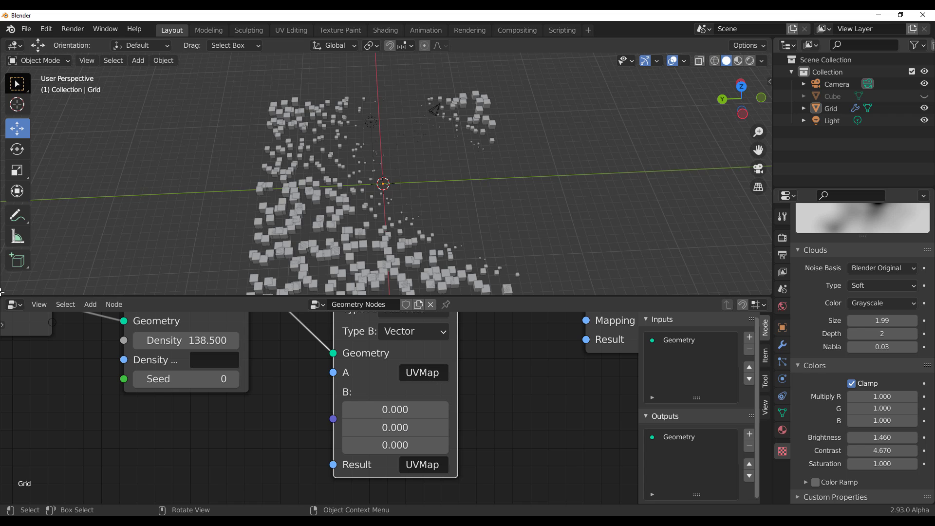
Step: Split the 3D viewport, show an Image Editor in the new area, and view the grid's UV layout in Edit Mode
drag(1, 291, 420, 219)
click(13, 46)
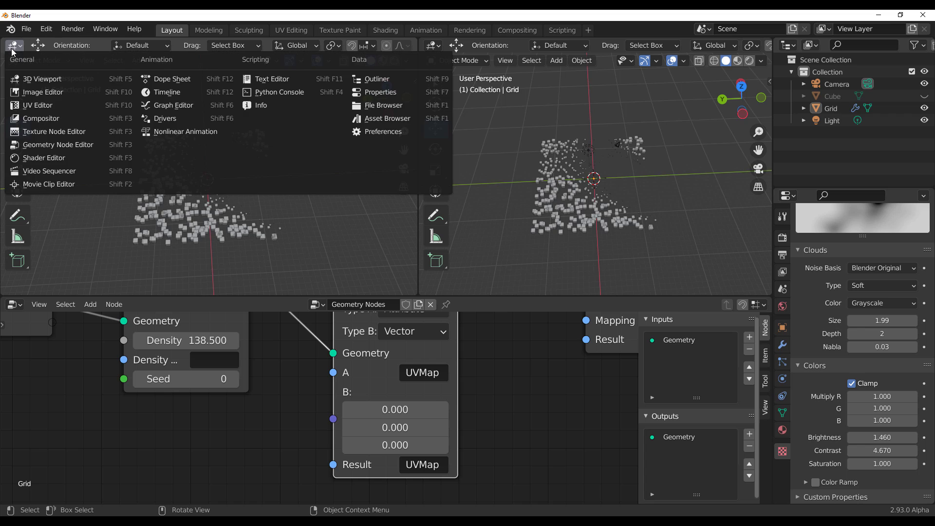
click(43, 92)
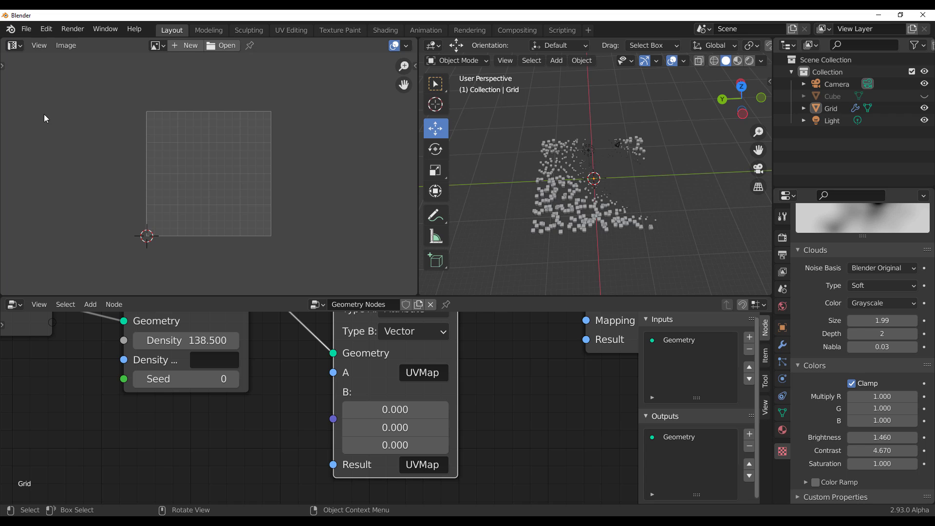
click(833, 106)
key(Tab)
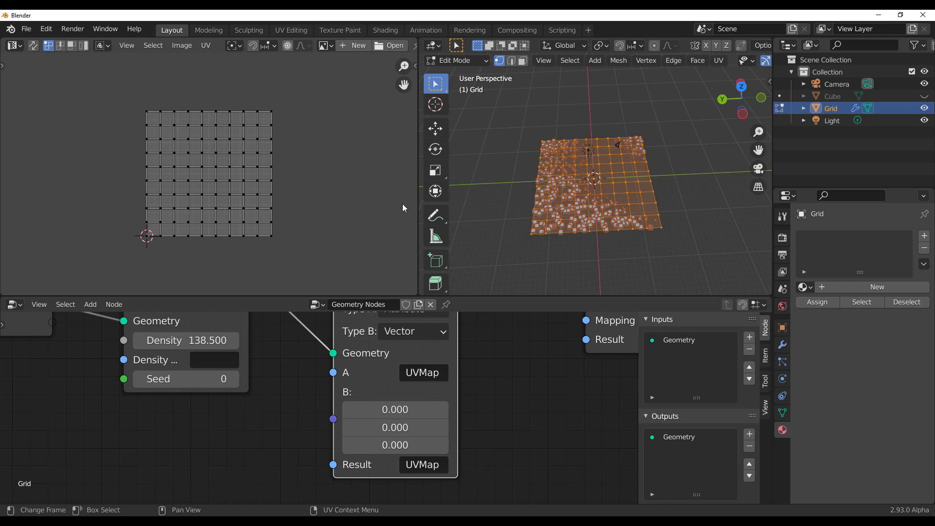
Step: Join the Image Editor area back into the single 3D viewport and deselect the grid
right_click(418, 208)
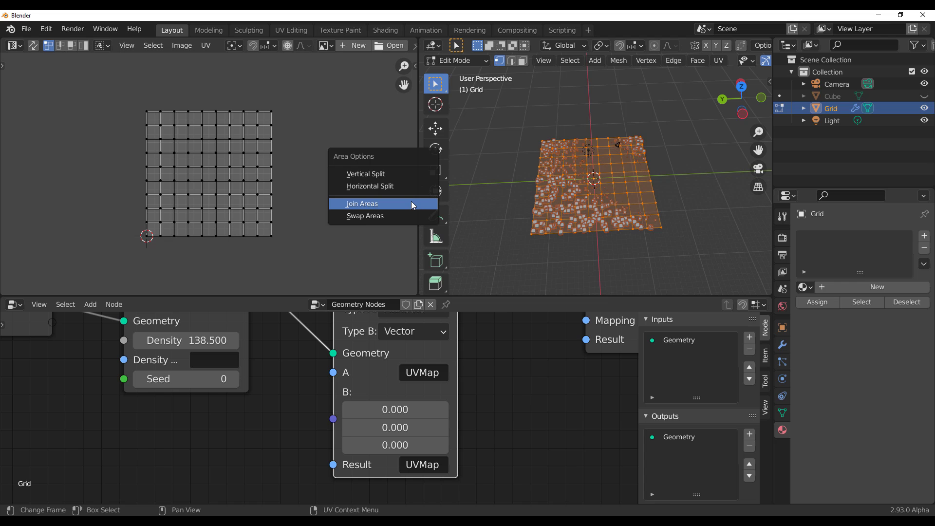
click(411, 203)
click(273, 204)
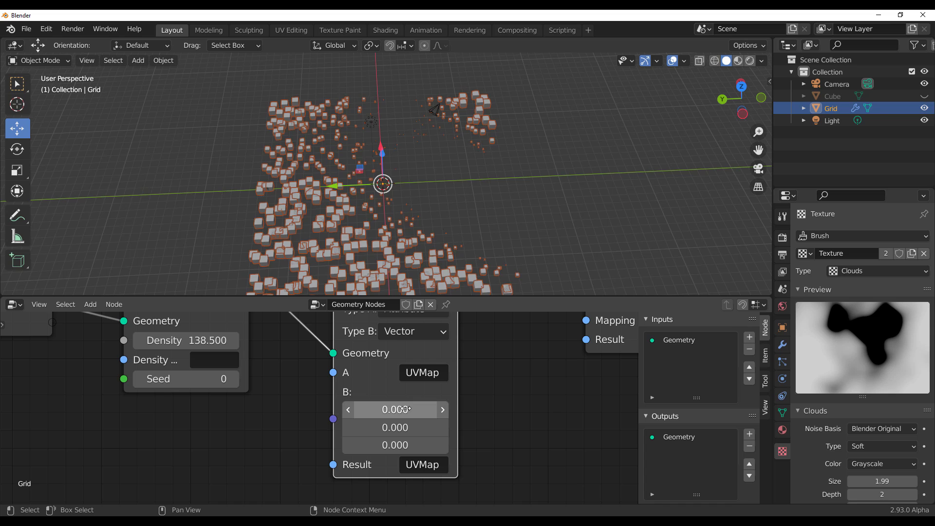
click(564, 246)
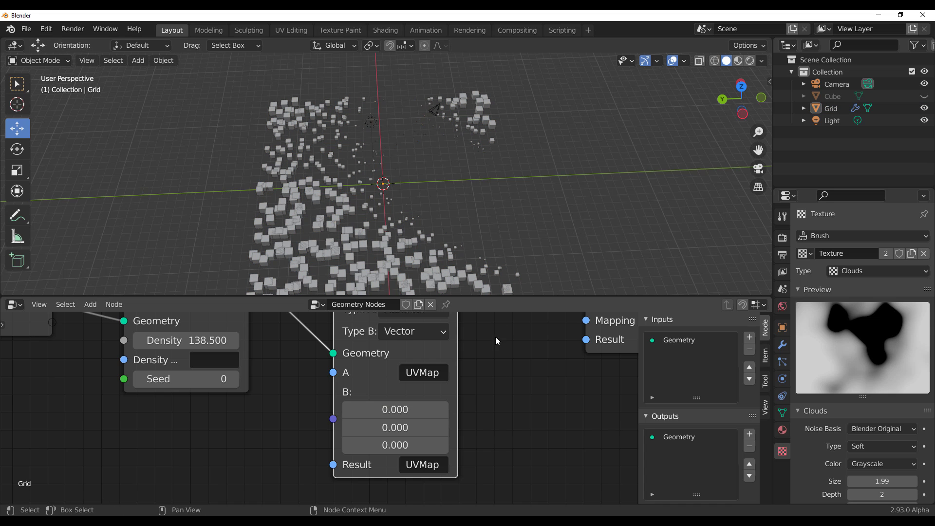
Step: Try an X offset of 2.7 in the Attribute Vector Math node's B vector, then reset it to 0
click(388, 409)
text(3)
key(Return)
mouse_move(395, 409)
mouse_down()
mouse_move(443, 410)
mouse_move(364, 410)
mouse_move(409, 409)
mouse_move(388, 410)
mouse_up()
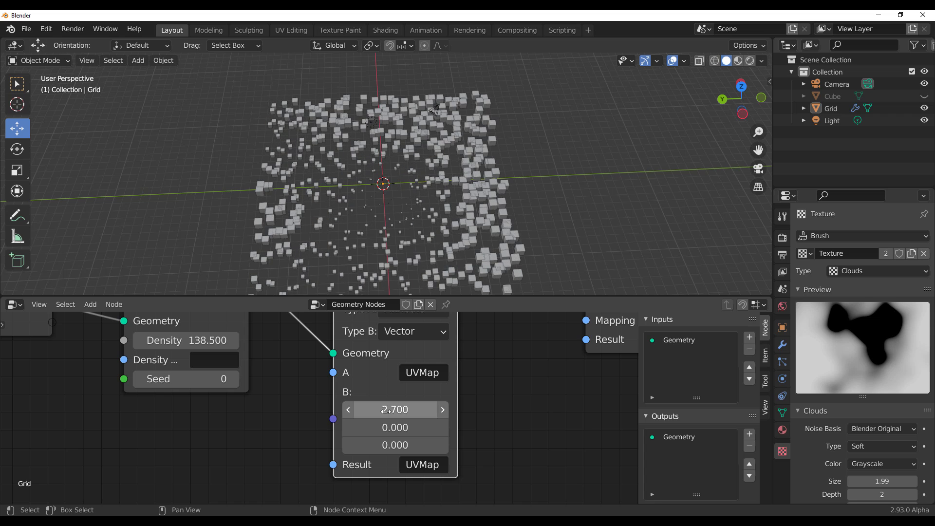
click(389, 410)
text(0)
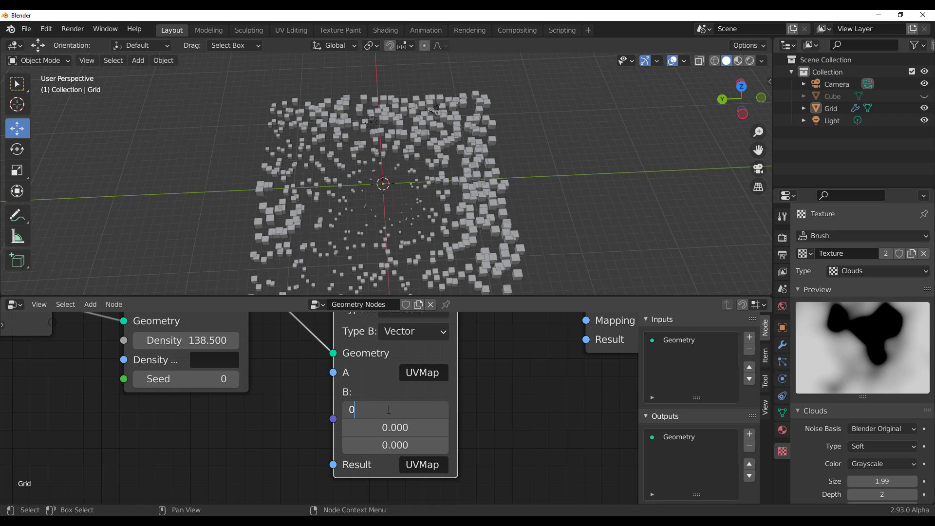
key(Return)
Step: Try a Y offset of -0.2 in the Attribute Vector Math node's B vector, then reset it to 0
click(395, 427)
text(5.1)
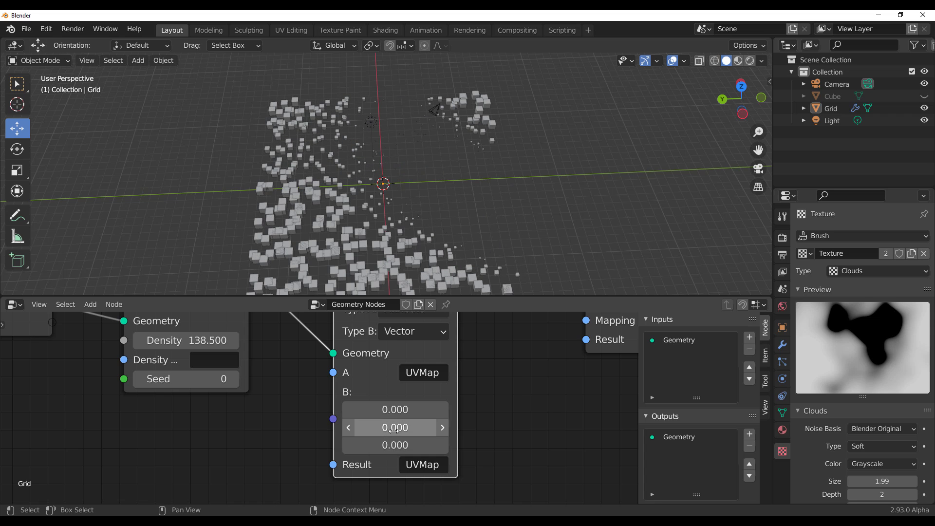
key(Return)
drag(395, 427, 371, 427)
right_click(385, 427)
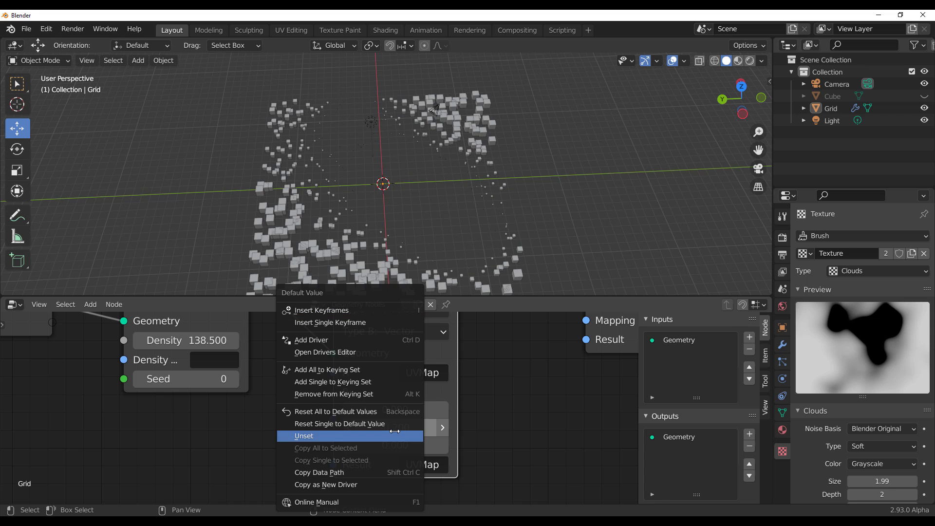
key(Escape)
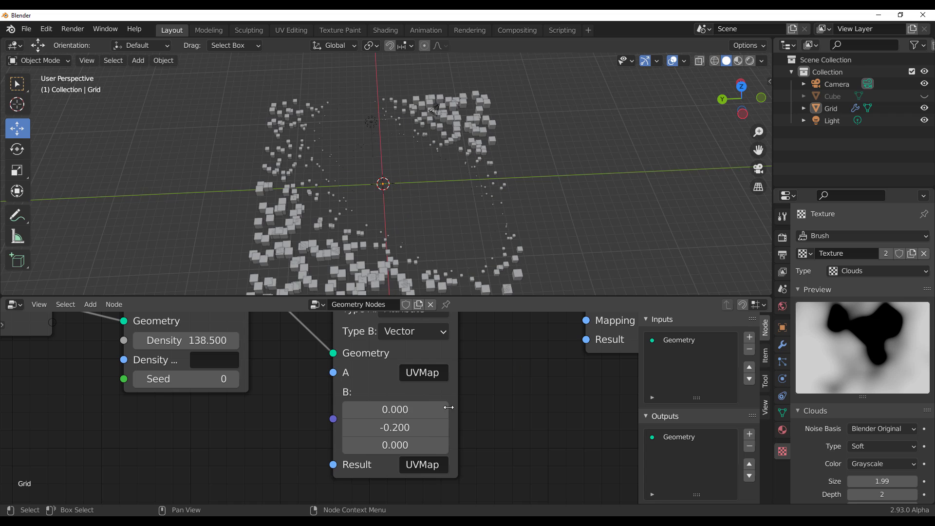
key(minus)
double_click(416, 425)
text(0)
key(Return)
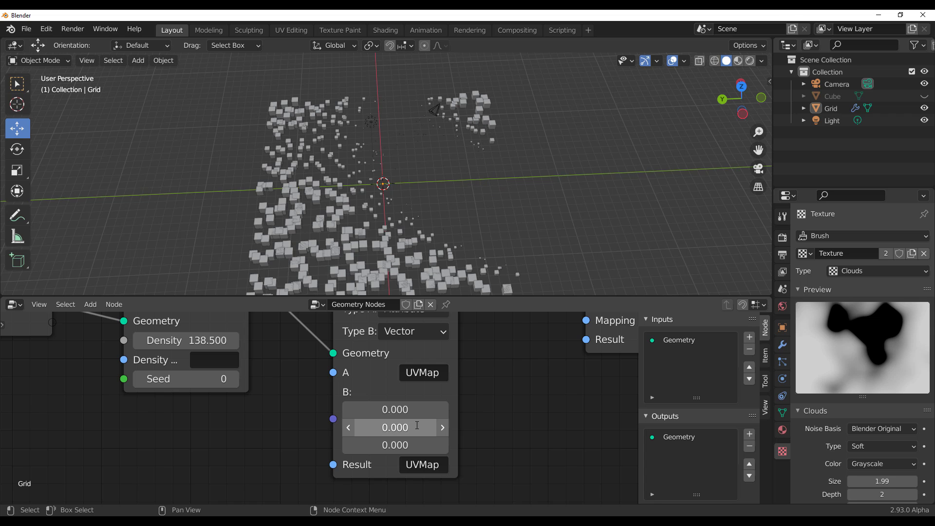
Step: Set the Z component of the Attribute Vector Math node's B vector to 2.6
mouse_move(412, 440)
mouse_down()
mouse_move(439, 440)
mouse_move(425, 439)
mouse_up()
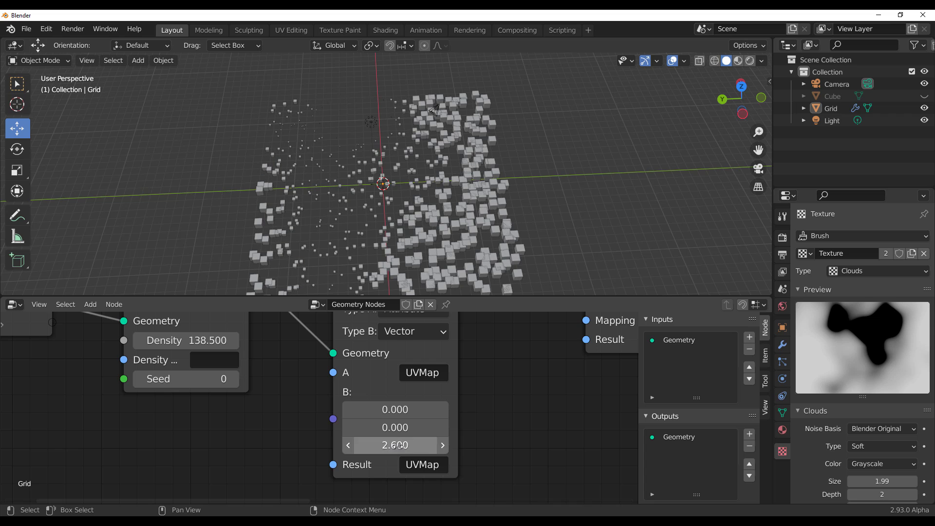
scroll(467, 413, down, 5)
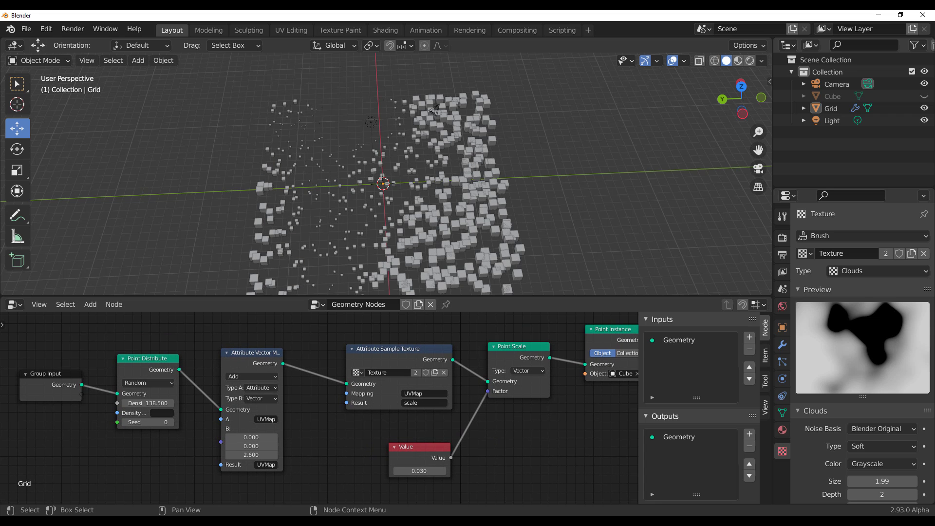
scroll(524, 434, down, 4)
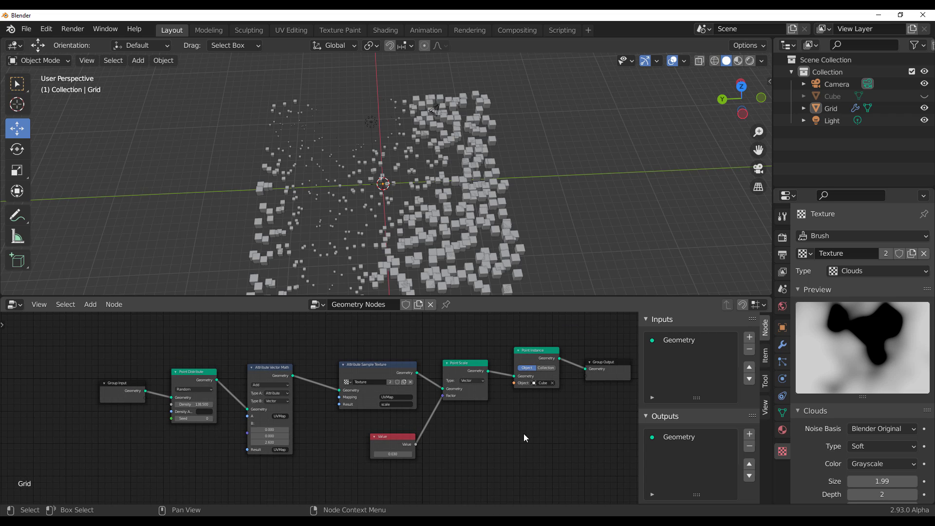
middle_drag(532, 448, 391, 457)
key(Home)
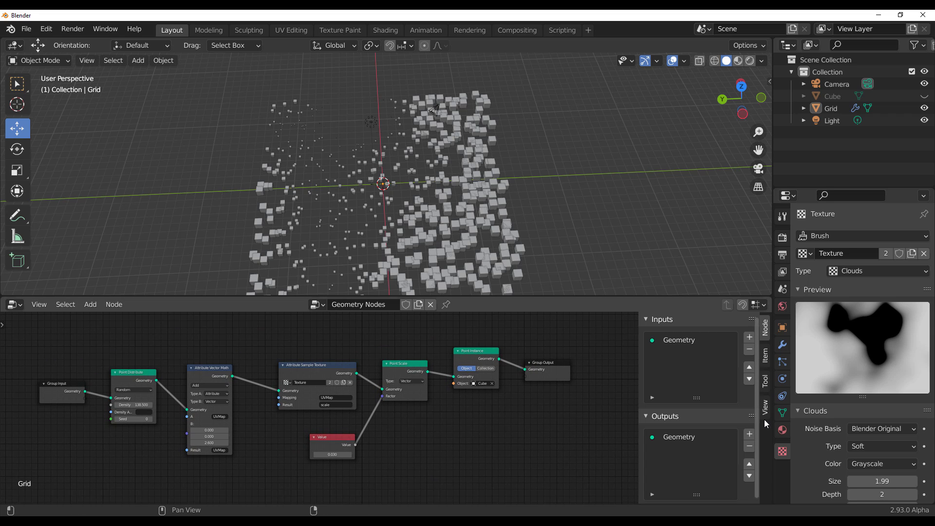
Step: Try the texture type None, then change the texture's type to Image or Movie
click(889, 272)
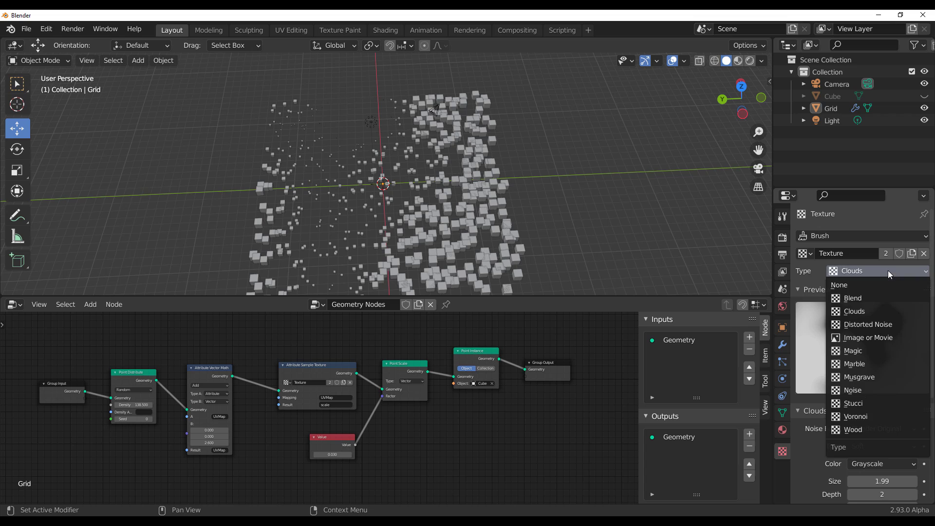
click(888, 284)
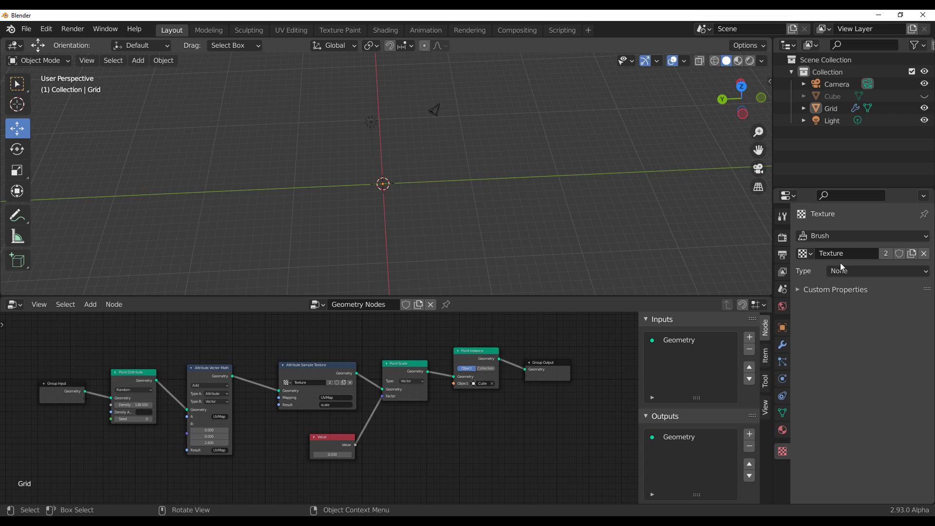
click(855, 272)
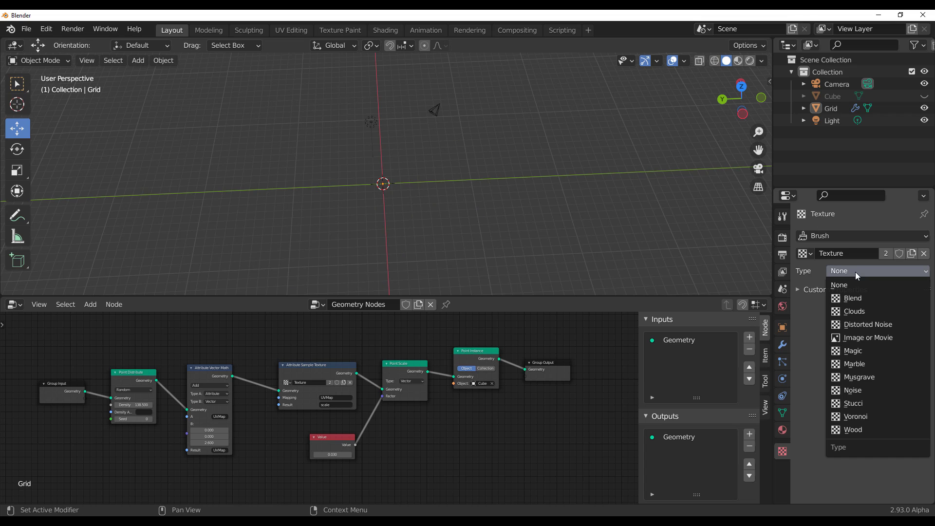
click(877, 337)
Step: Load 0324.png from the H:\Image Seq!\ folder as the texture's image
scroll(892, 416, down, 4)
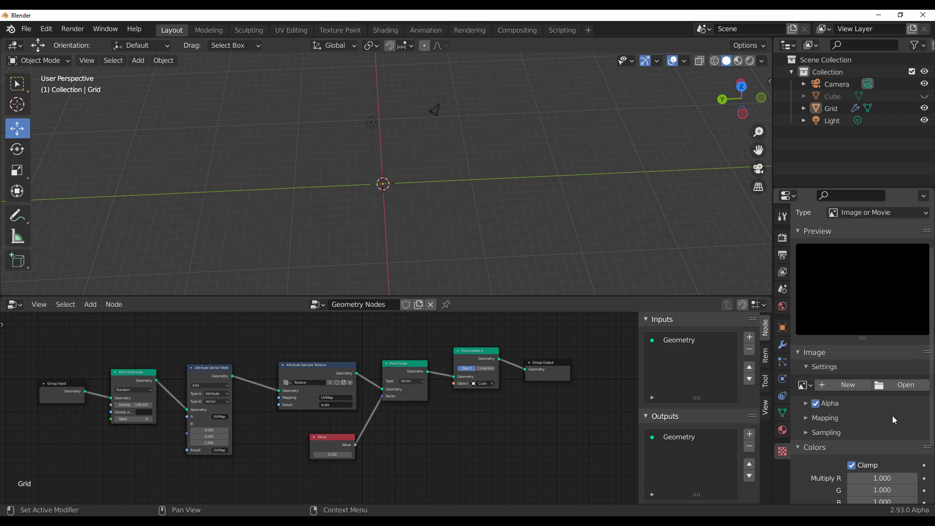
click(905, 365)
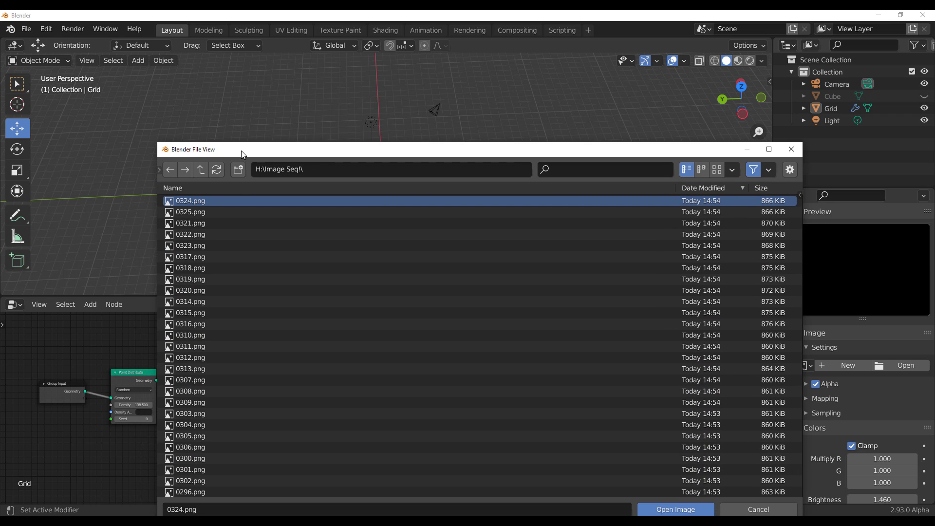
click(682, 506)
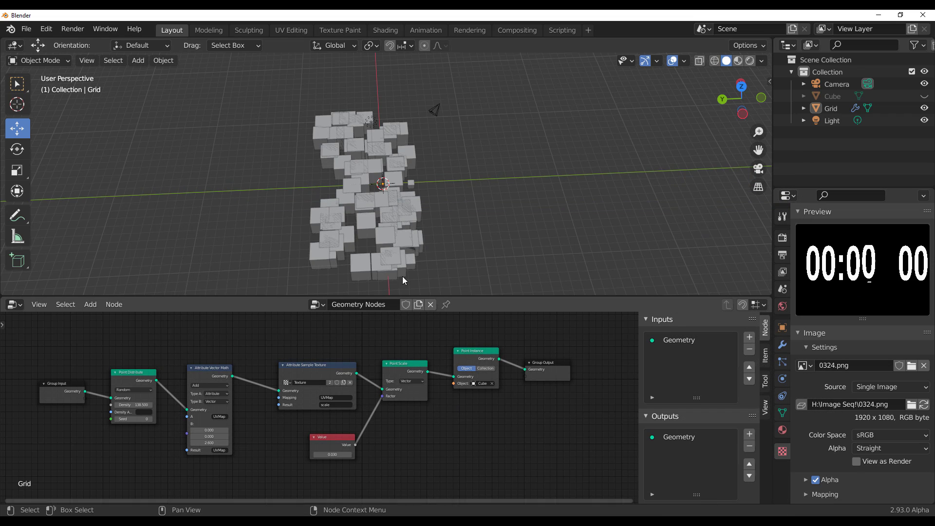
Step: Link Point Distribute directly to Attribute Sample Texture, delete the Attribute Vector Math node and move the texture node next to Point Distribute
scroll(402, 276, up, 5)
scroll(402, 151, down, 4)
scroll(399, 467, up, 2)
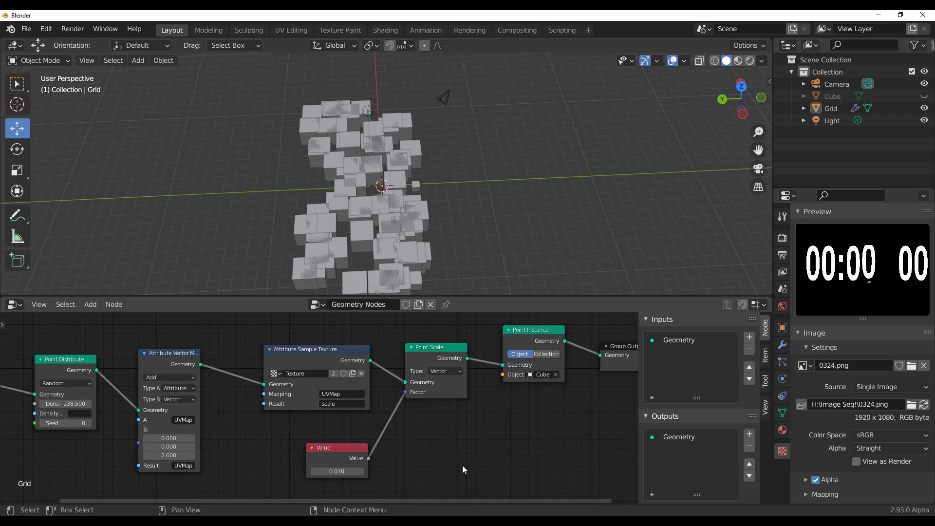
middle_drag(502, 459, 454, 448)
middle_drag(475, 269, 372, 270)
middle_drag(382, 453, 526, 439)
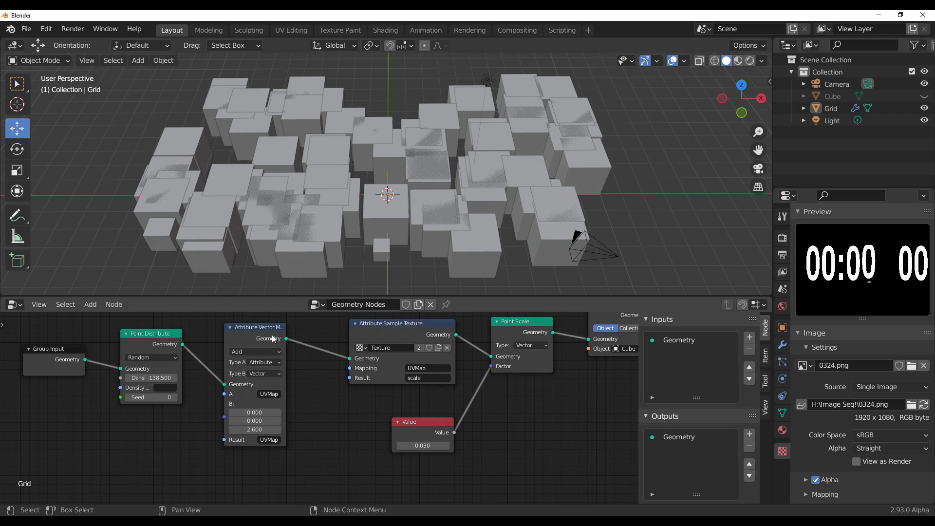
drag(272, 334, 265, 387)
drag(182, 345, 349, 359)
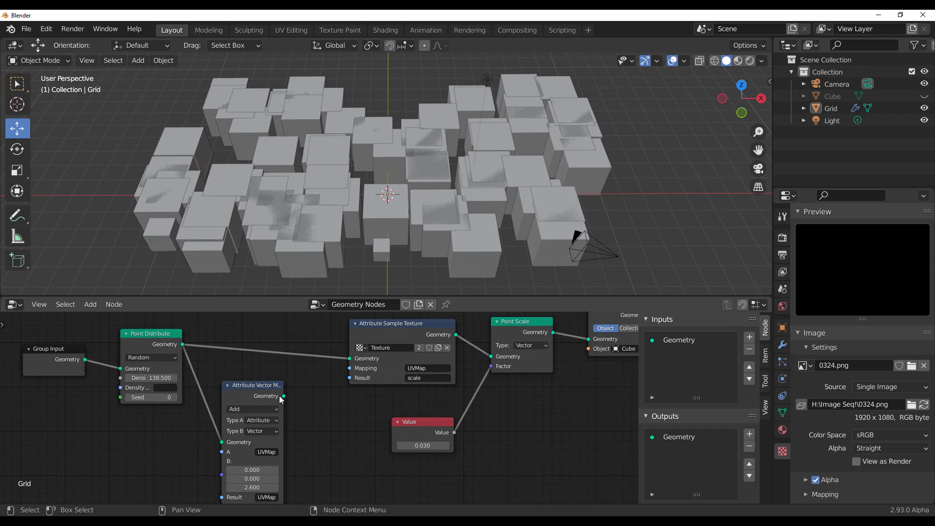
key(x)
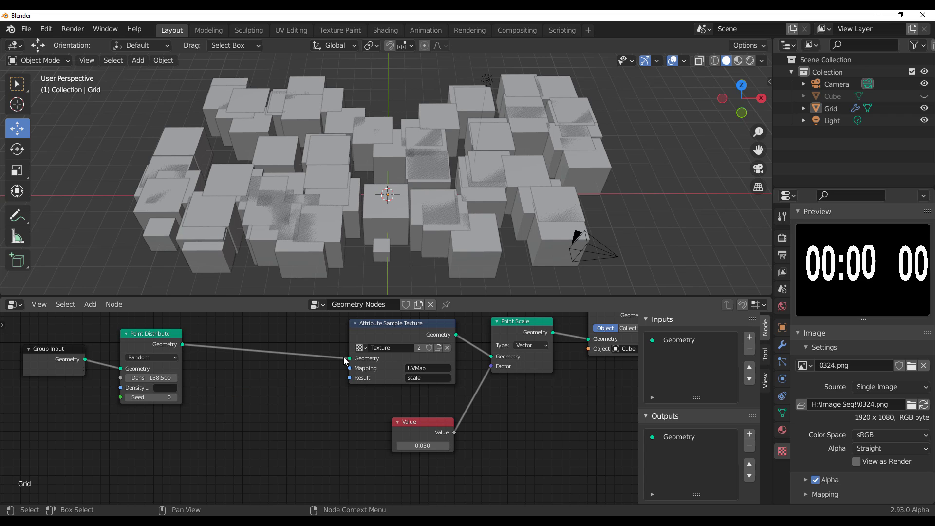
drag(407, 324, 258, 326)
Step: Set the Value node feeding the Point Scale factor to 0.02
scroll(503, 425, up, 4)
middle_drag(504, 425, 465, 413)
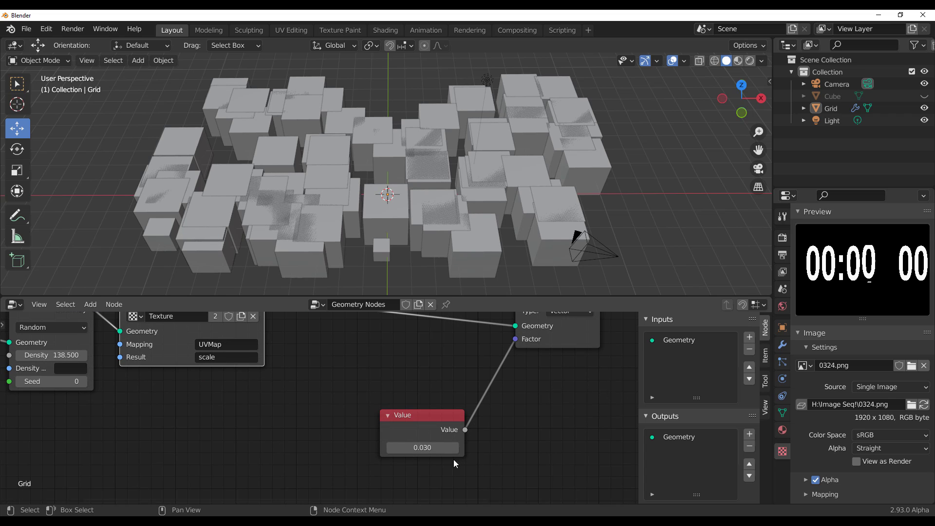
drag(425, 448, 405, 448)
click(431, 450)
text(0.0)
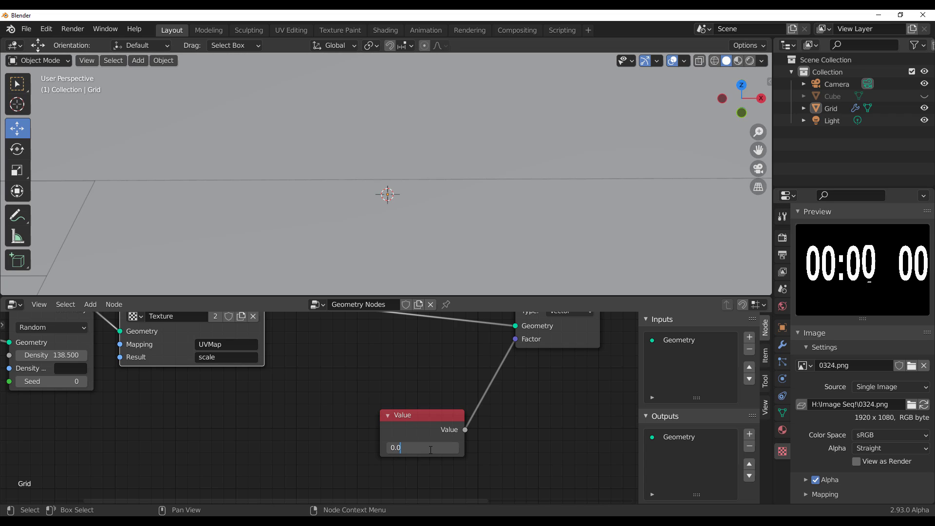
text(2)
key(Return)
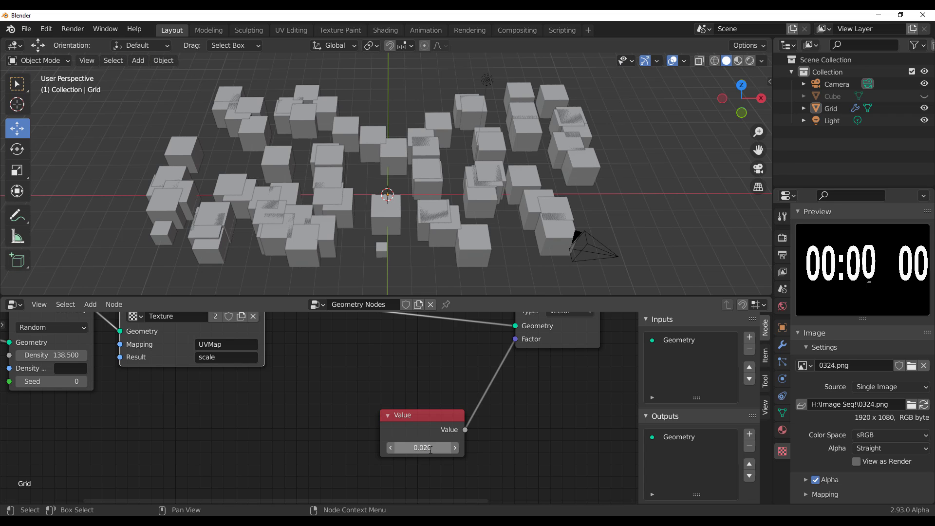
Step: Set the Value node feeding the Point Scale factor to 0.001
click(428, 449)
click(423, 449)
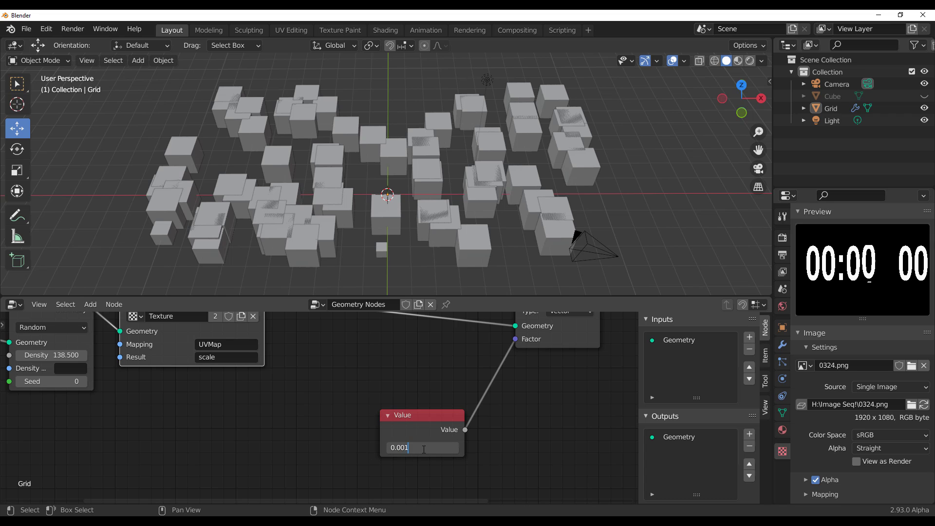
key(Return)
Step: Set the Point Distribute node's density to 5000
scroll(424, 449, up, 1)
scroll(276, 434, down, 3)
middle_drag(177, 404, 385, 483)
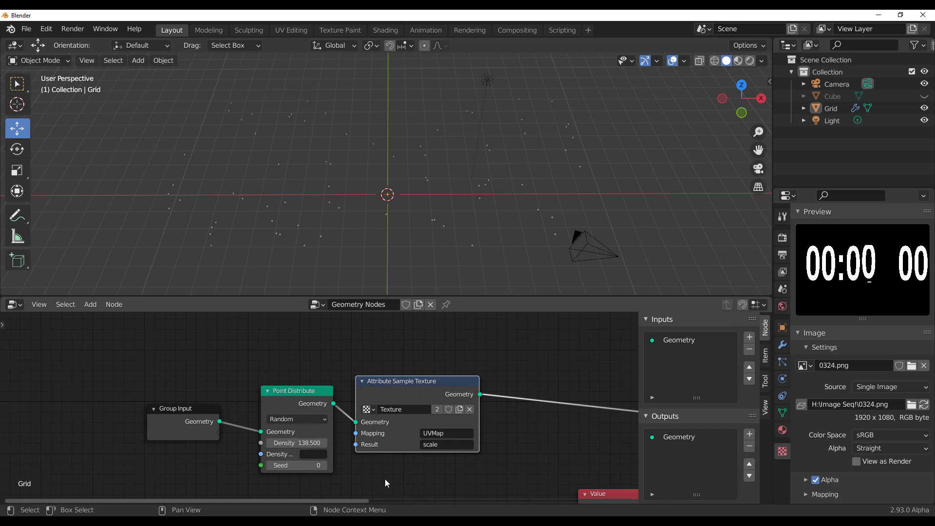
drag(291, 444, 322, 443)
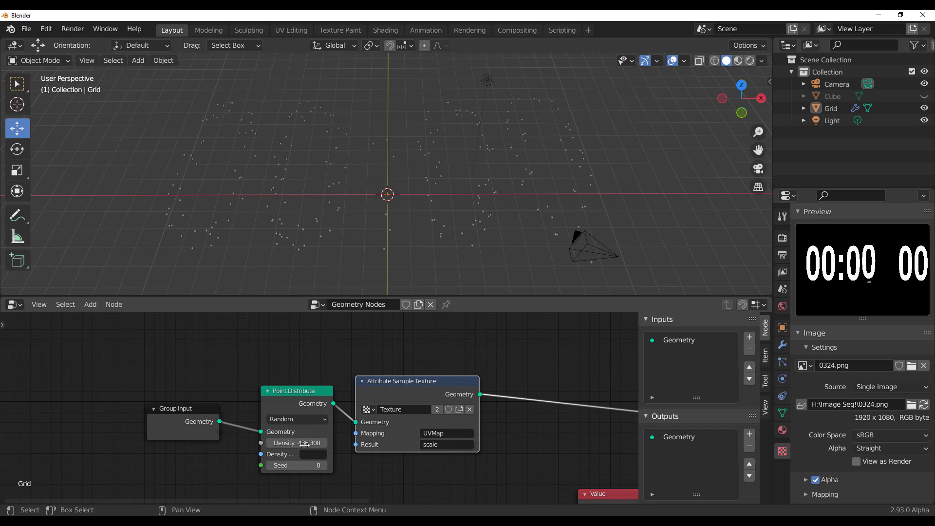
click(300, 444)
key(Return)
click(273, 442)
text(5)
key(Return)
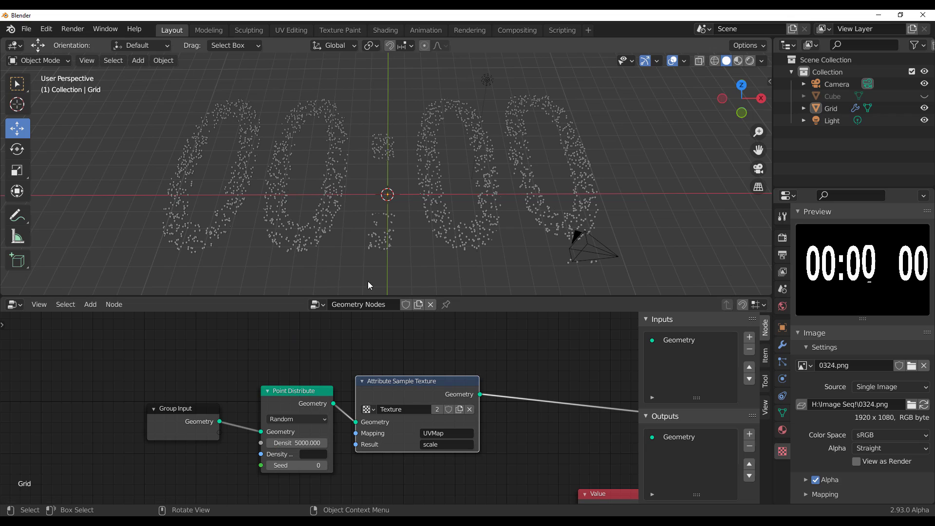
Step: Split the 3D viewport in two and turn one of the areas into an Image Editor
middle_drag(367, 281, 376, 259)
scroll(379, 193, up, 5)
middle_drag(313, 234, 363, 202)
scroll(369, 180, down, 4)
key(Home)
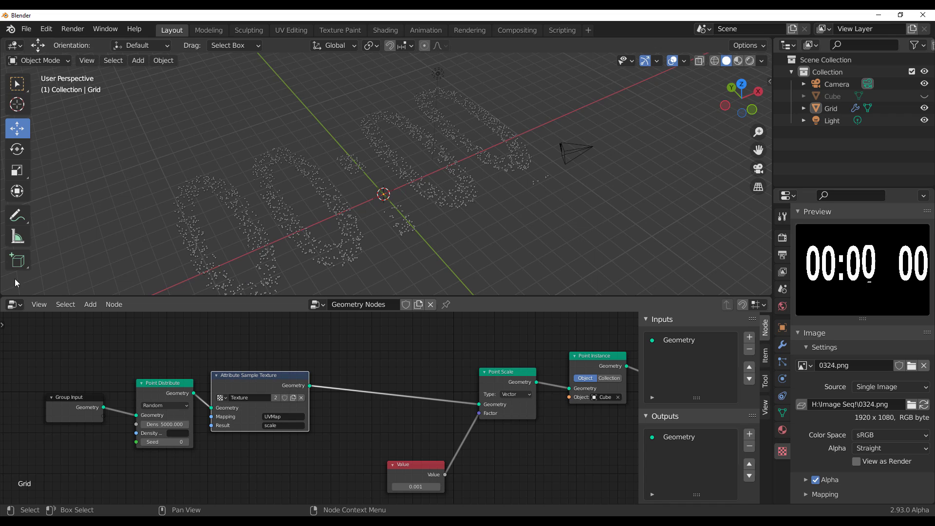
drag(2, 294, 303, 219)
scroll(565, 211, up, 6)
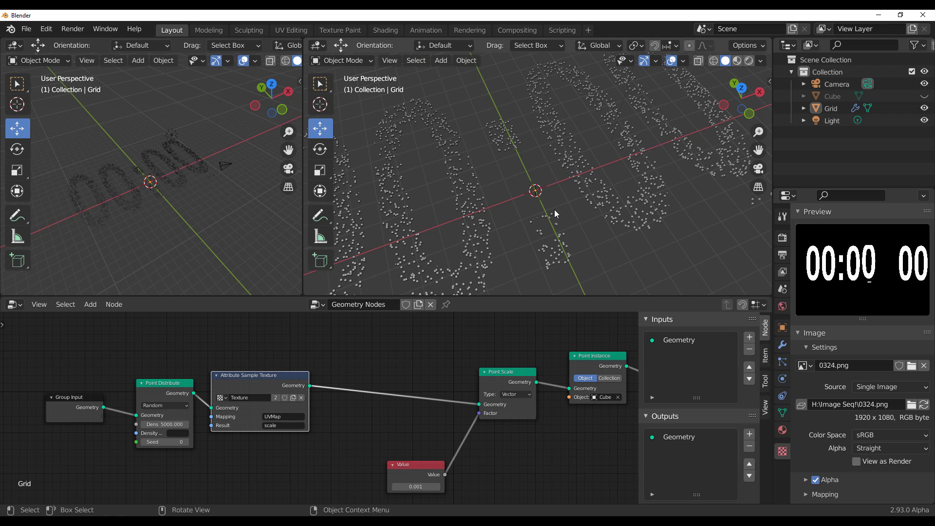
click(14, 46)
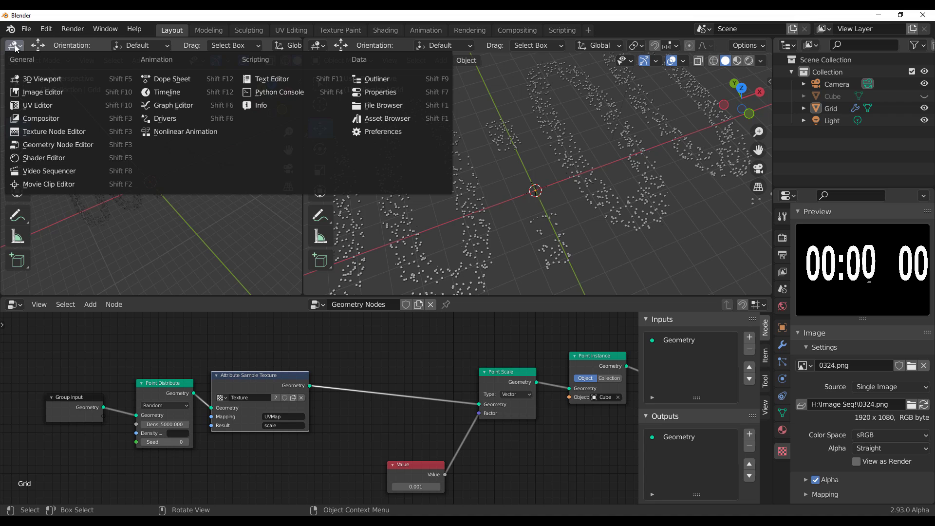
click(36, 92)
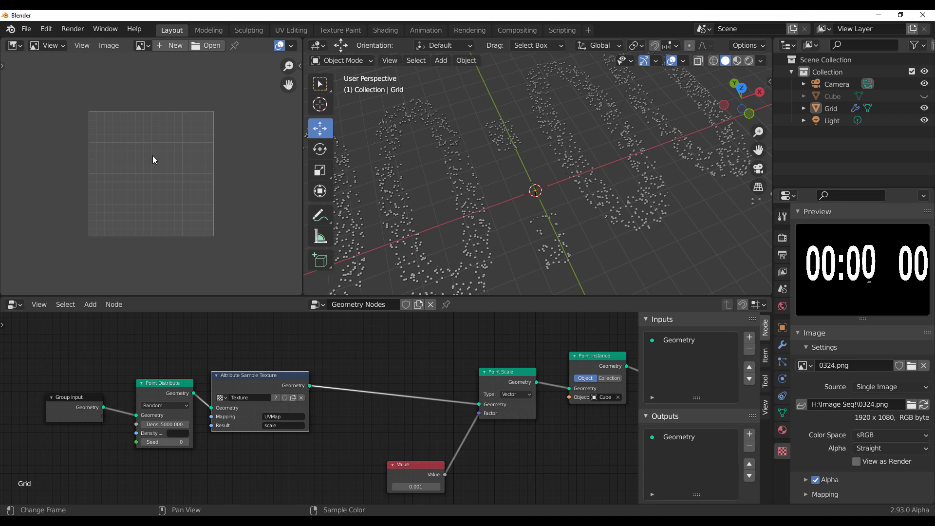
Step: Display 0324.png in the Image Editor, switch it to Paint mode and show the brush settings
click(142, 45)
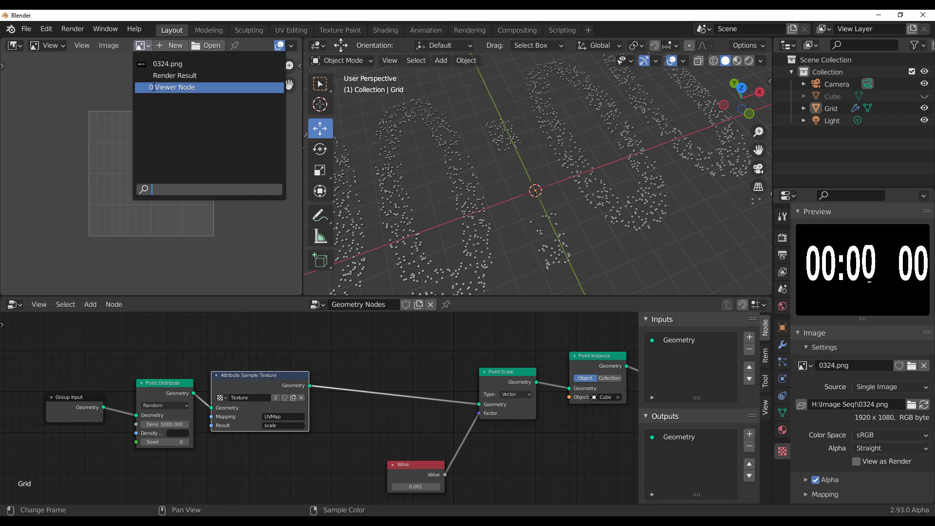
click(161, 63)
scroll(165, 162, down, 4)
click(49, 45)
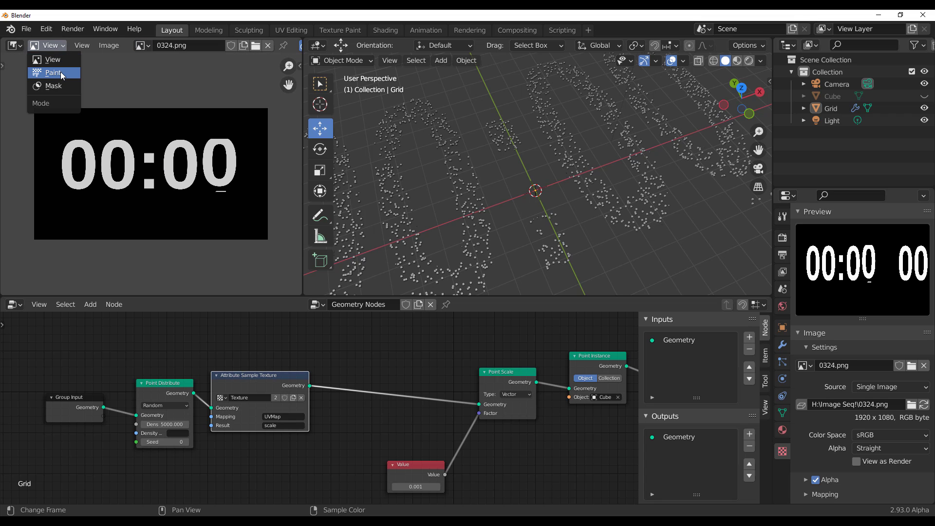
click(60, 73)
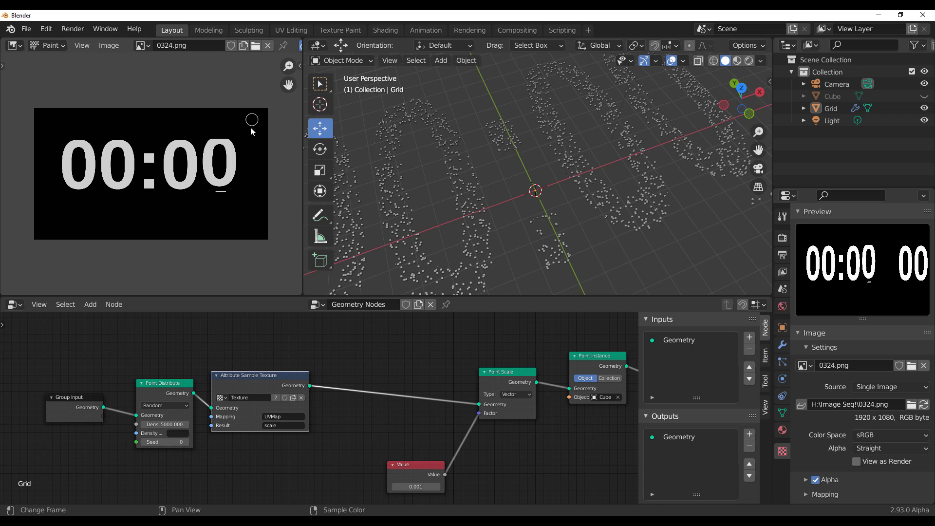
key(n)
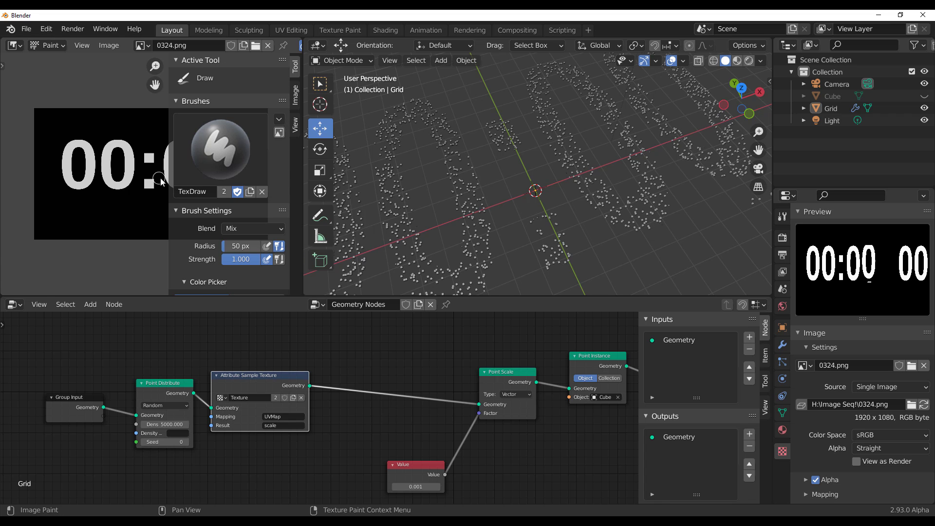
Step: Widen the Image Editor and paint strokes with the 50 px TexDraw brush below the timer digits of 0324.png
drag(303, 220, 528, 211)
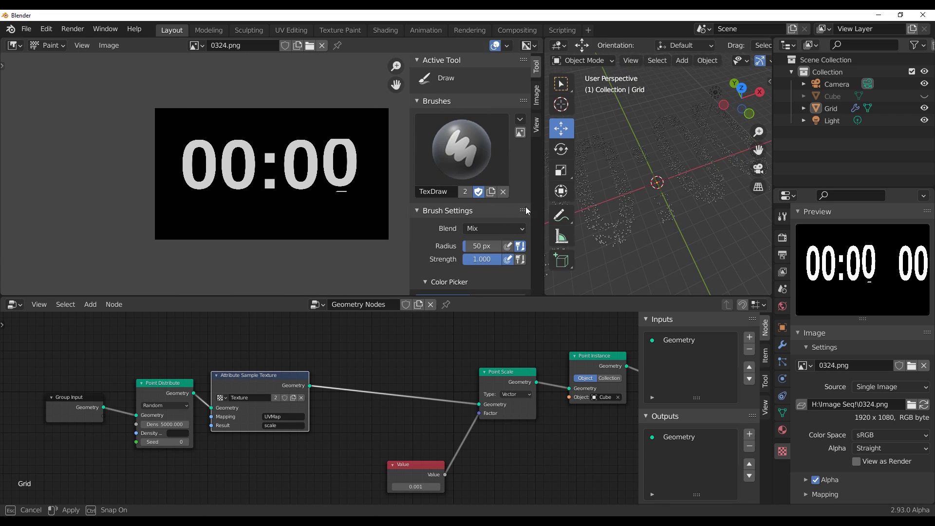
scroll(276, 190, up, 3)
mouse_move(302, 205)
mouse_down()
mouse_move(272, 218)
mouse_move(320, 230)
mouse_move(220, 235)
mouse_move(349, 235)
mouse_up()
scroll(674, 234, down, 2)
middle_drag(701, 271, 702, 293)
scroll(697, 249, up, 4)
shift+middle_drag(697, 249, 642, 161)
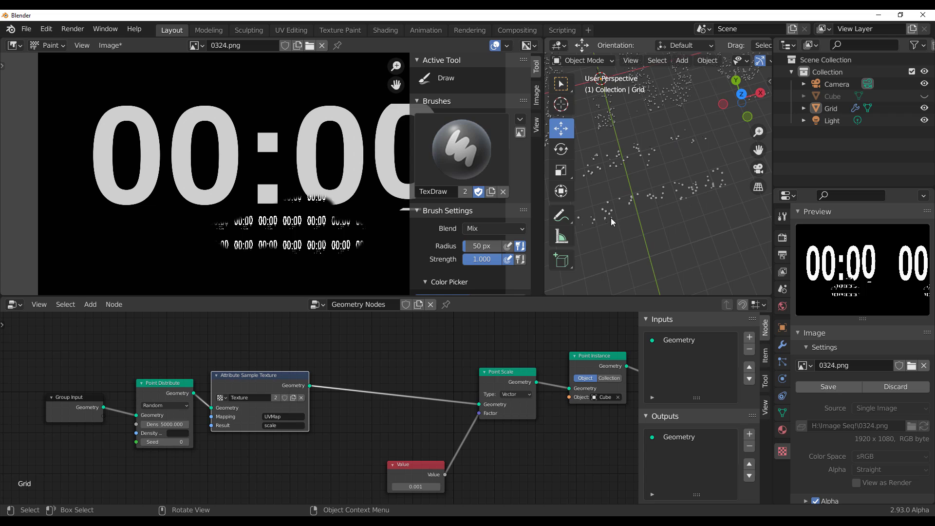
Step: Undo the brush strokes painted on the image
key(ctrl+z)
key(ctrl+z)
key(ctrl+z)
key(ctrl+z)
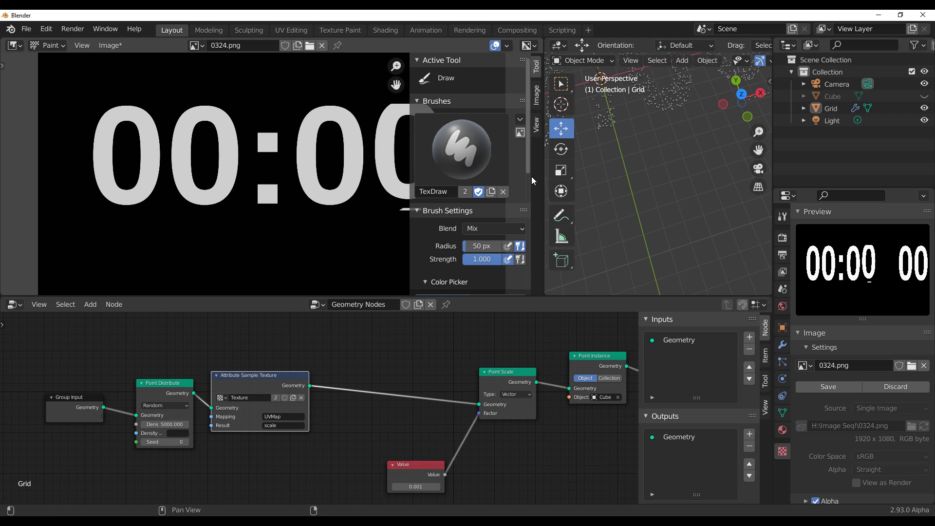
Step: Join the two upper areas so the 3D viewport takes over the Image Editor's space
right_click(543, 182)
click(545, 182)
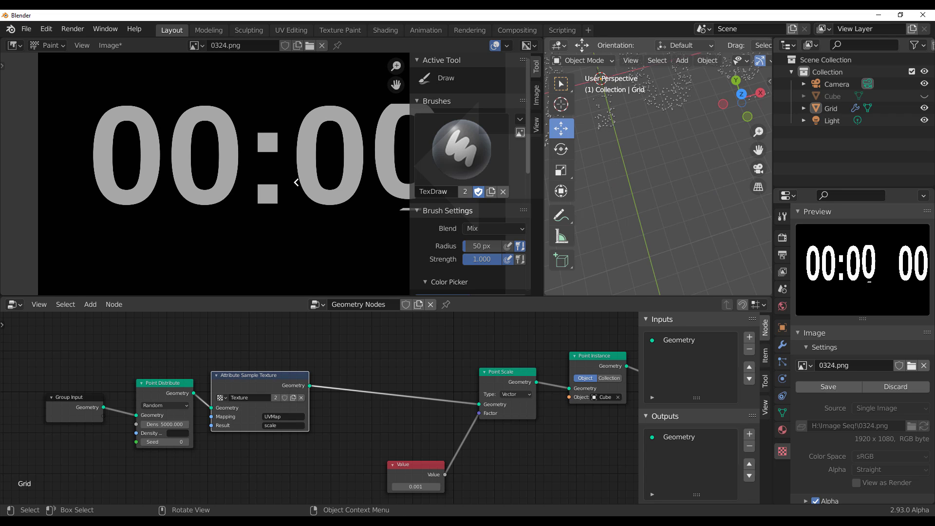
click(296, 182)
middle_drag(279, 195, 334, 224)
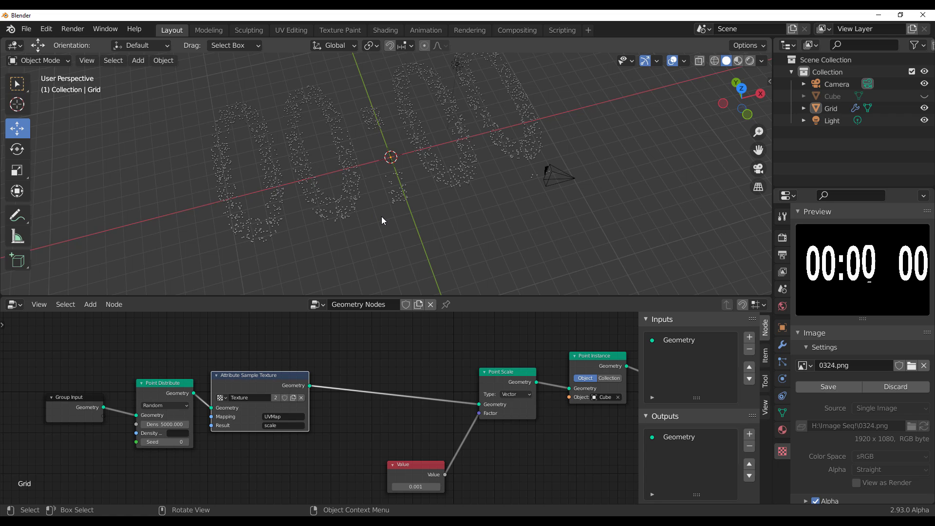
Step: Select the grid and rescale it uniformly with the Scale tool, repeating the scaling to adjust its size
middle_drag(381, 216, 350, 225)
scroll(360, 182, up, 3)
scroll(360, 182, down, 5)
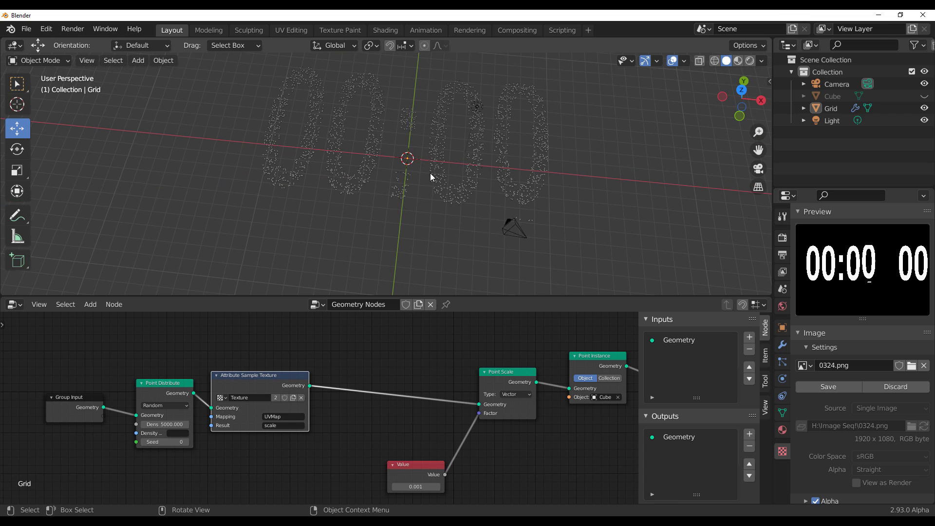
click(481, 193)
shift+middle_drag(483, 194, 446, 232)
click(16, 170)
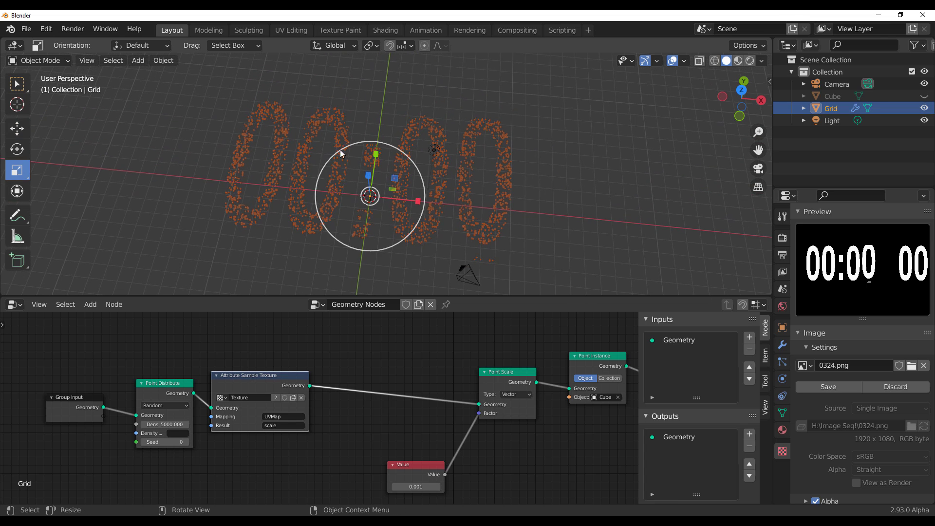
middle_drag(528, 160, 436, 189)
drag(430, 181, 356, 212)
middle_drag(322, 204, 445, 173)
scroll(444, 174, up, 3)
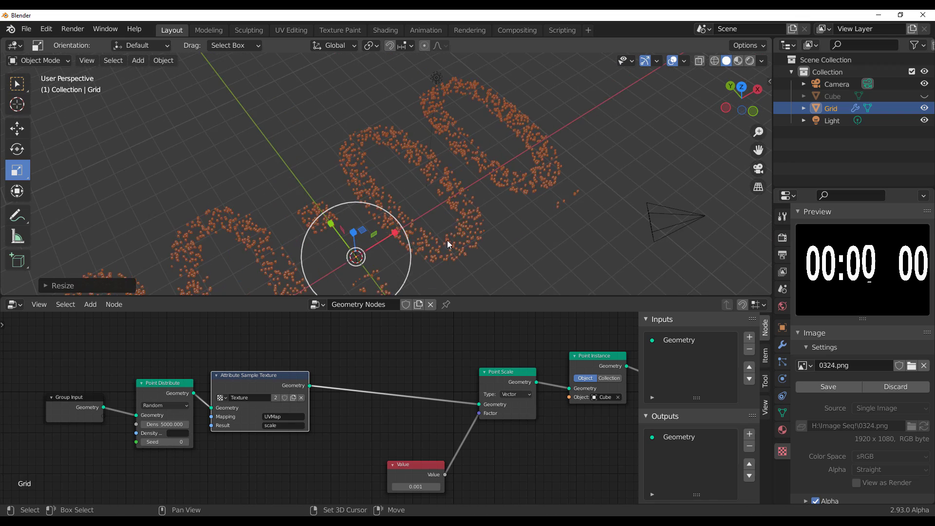
shift+middle_drag(449, 244, 545, 146)
drag(580, 185, 644, 221)
middle_drag(643, 221, 510, 200)
middle_drag(294, 413, 260, 404)
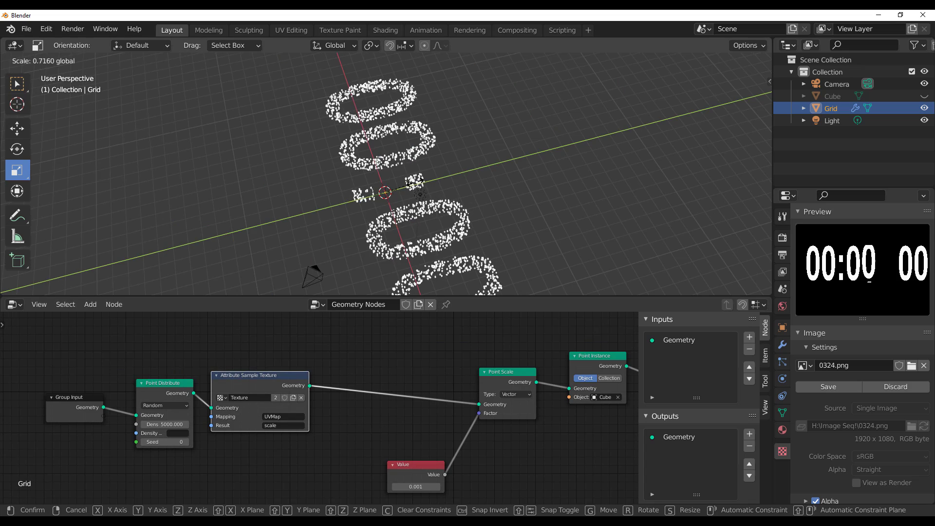
click(415, 183)
Step: Discard the unsaved edits to 0324.png and replace it in the texture with the Timer 3 Mi...round.mp4 movie
middle_drag(340, 216, 444, 172)
scroll(445, 173, up, 3)
shift+middle_drag(521, 168, 623, 53)
middle_drag(559, 234, 509, 197)
middle_drag(356, 432, 299, 414)
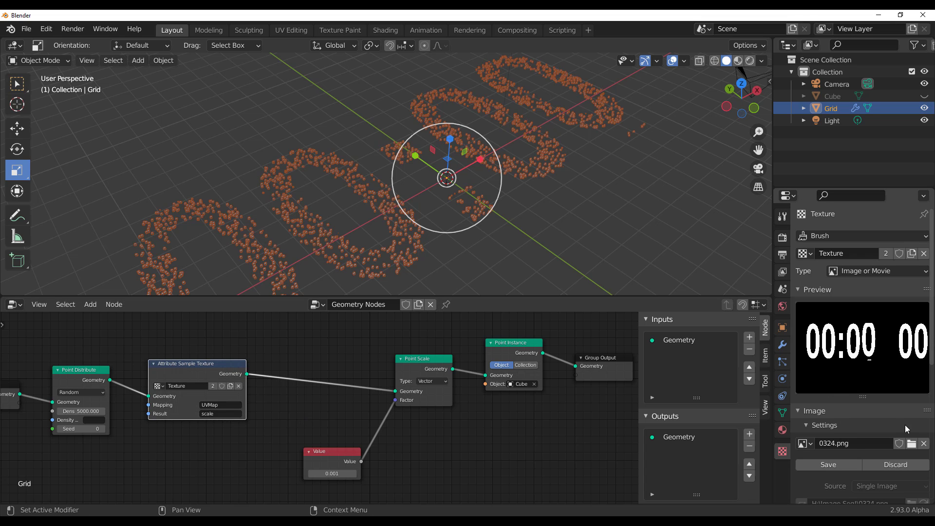
scroll(887, 419, down, 6)
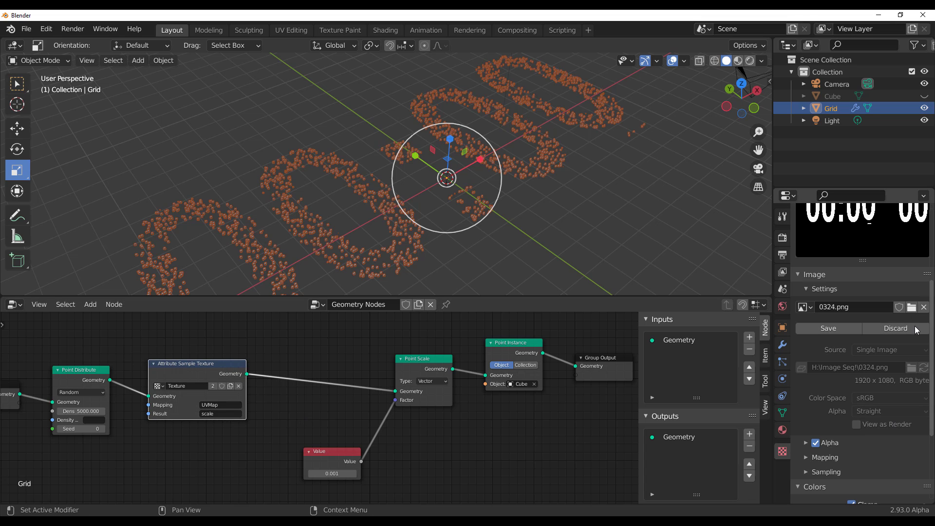
click(913, 329)
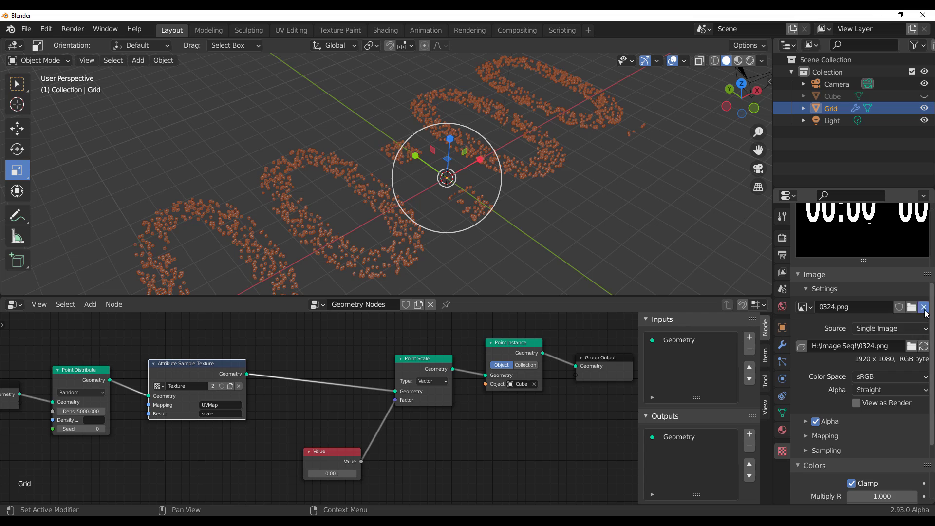
click(924, 308)
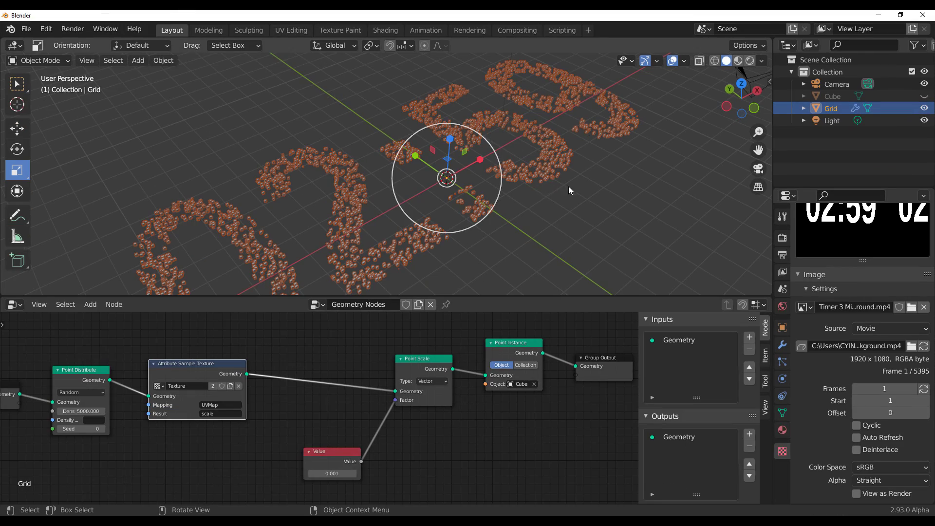
Step: Inspect the small cubes forming the timer digits up close with the grid deselected, and restore its selection
middle_drag(568, 186, 452, 218)
click(531, 223)
scroll(352, 229, up, 9)
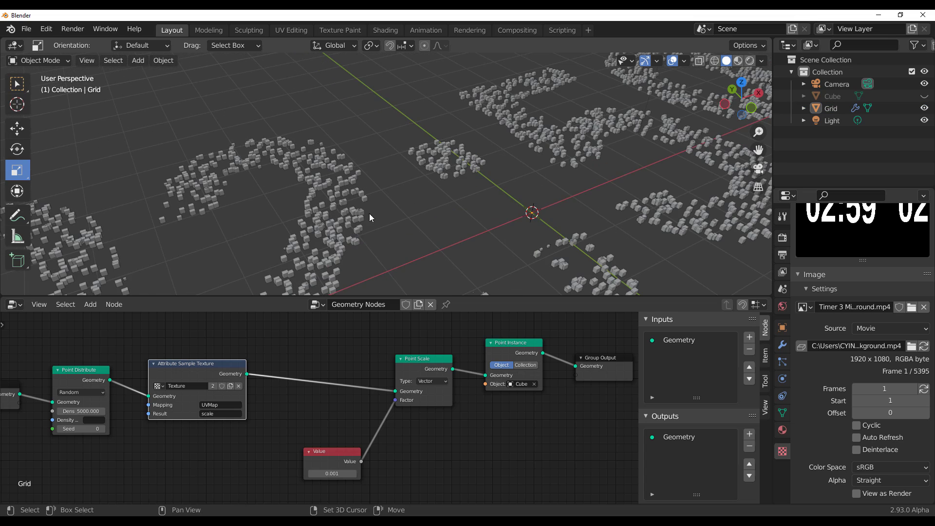
middle_drag(369, 213, 454, 80)
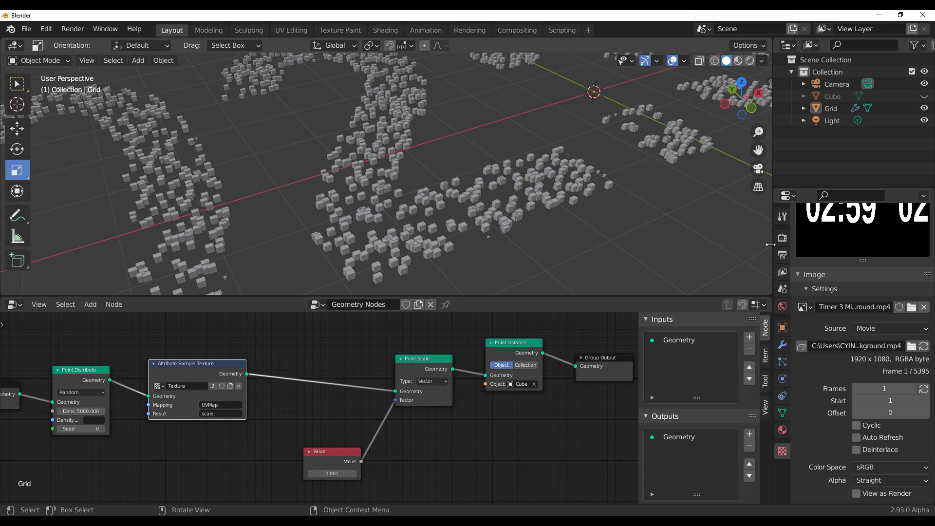
key(ctrl+z)
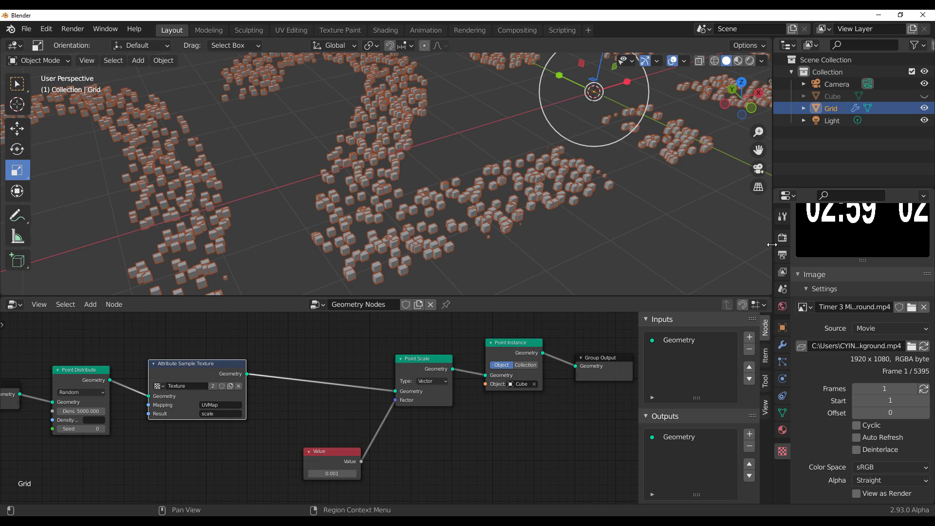
Step: Enlarge the texture preview to compare the movie frame with the cube digits, and give the 3D viewport its width back
drag(772, 245, 556, 238)
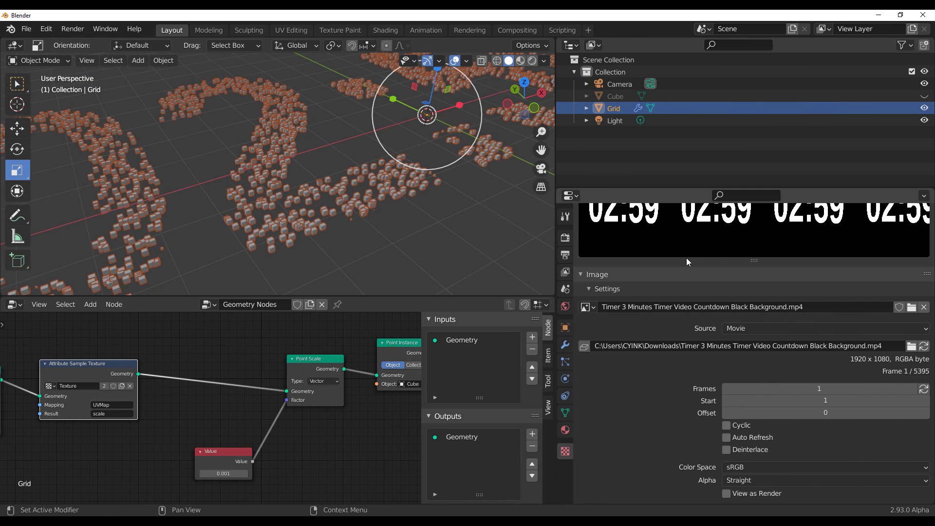
drag(688, 258, 689, 397)
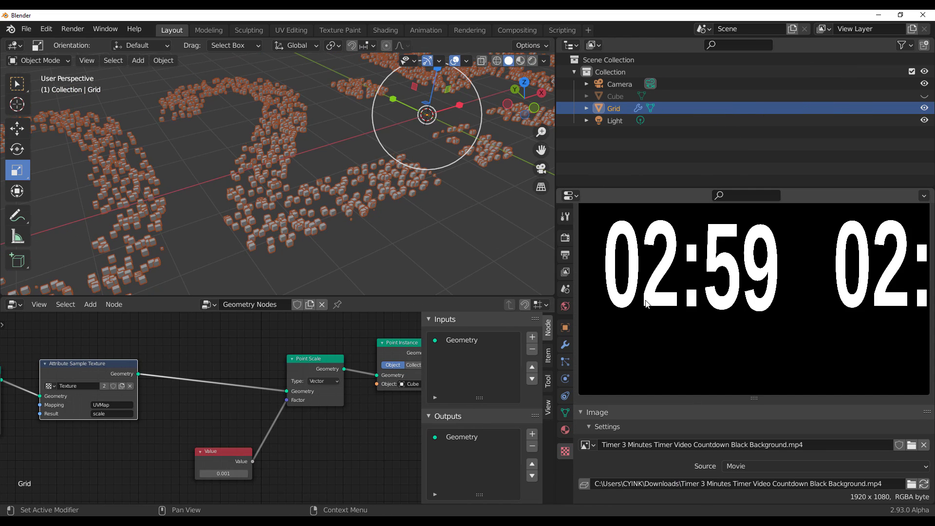
scroll(394, 237, up, 6)
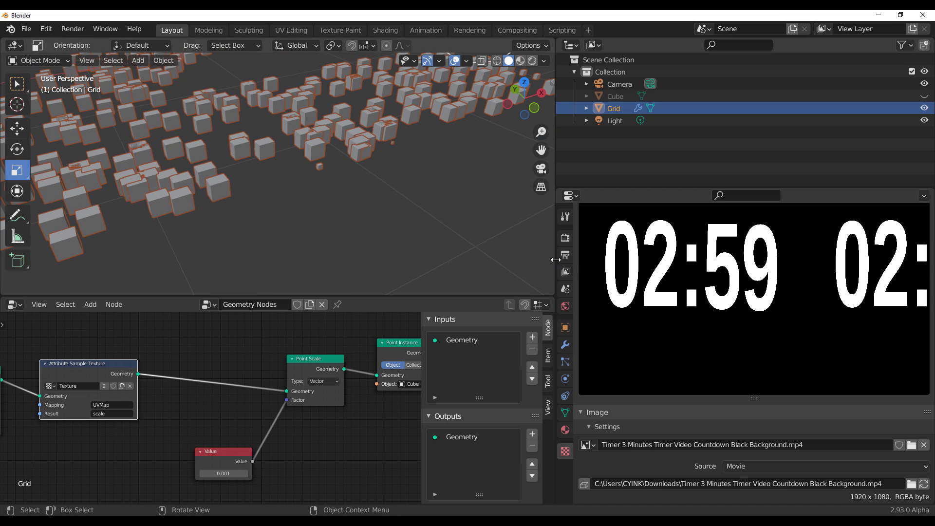
drag(557, 260, 853, 236)
scroll(511, 161, down, 6)
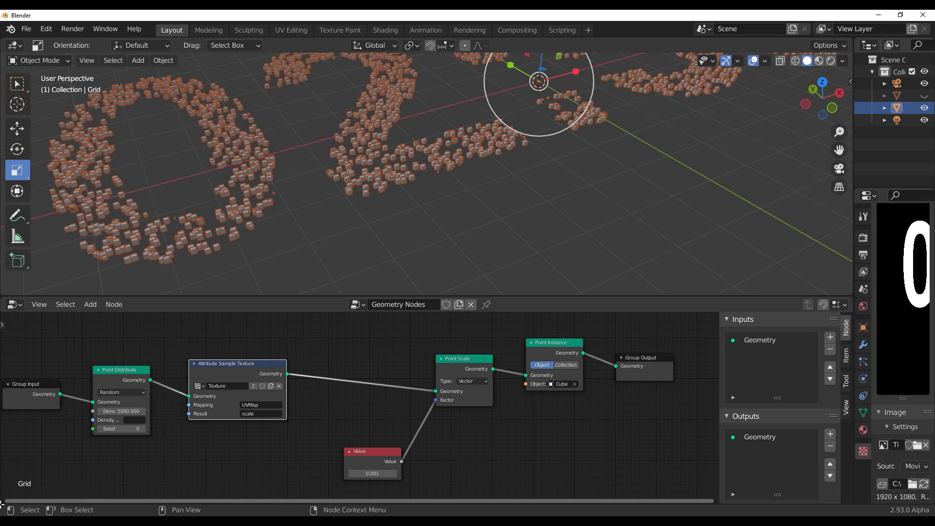
Step: Split off a strip below the node editor as a Timeline, play the animation and stop it at frame 54
drag(4, 502, 17, 447)
click(16, 444)
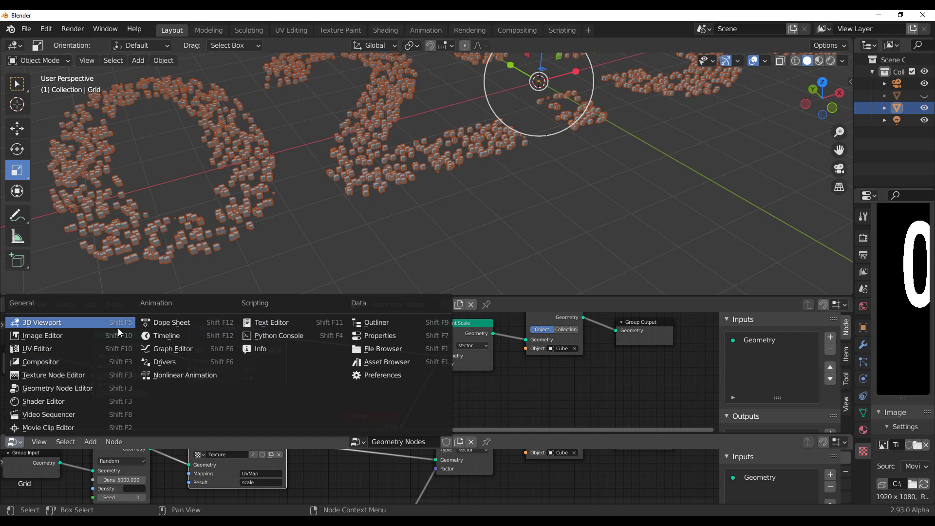
click(171, 336)
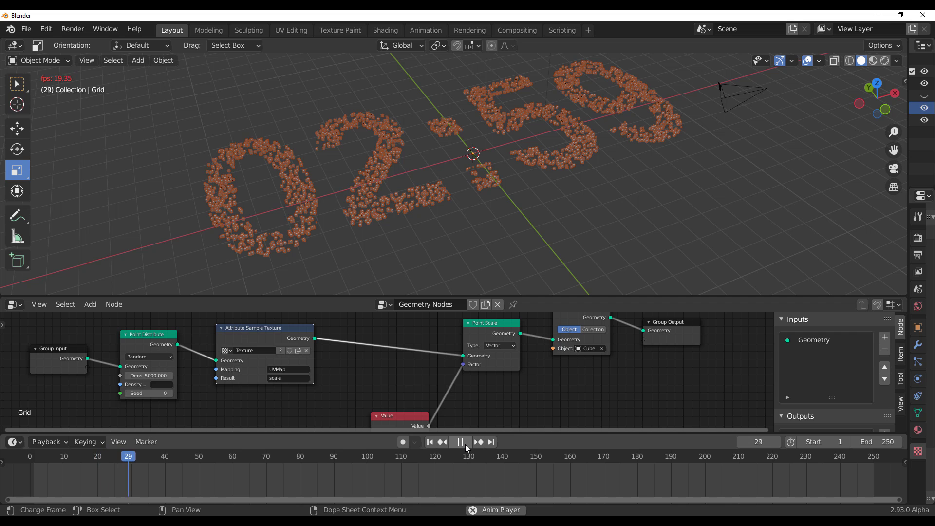
click(465, 444)
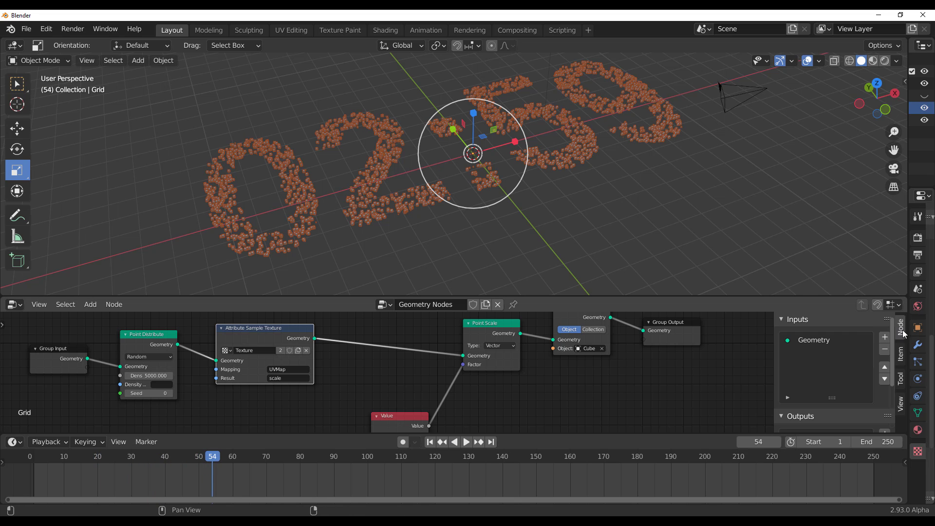
Step: Widen the properties area and set the timer movie's frame count to 1500
drag(907, 329, 663, 329)
click(859, 333)
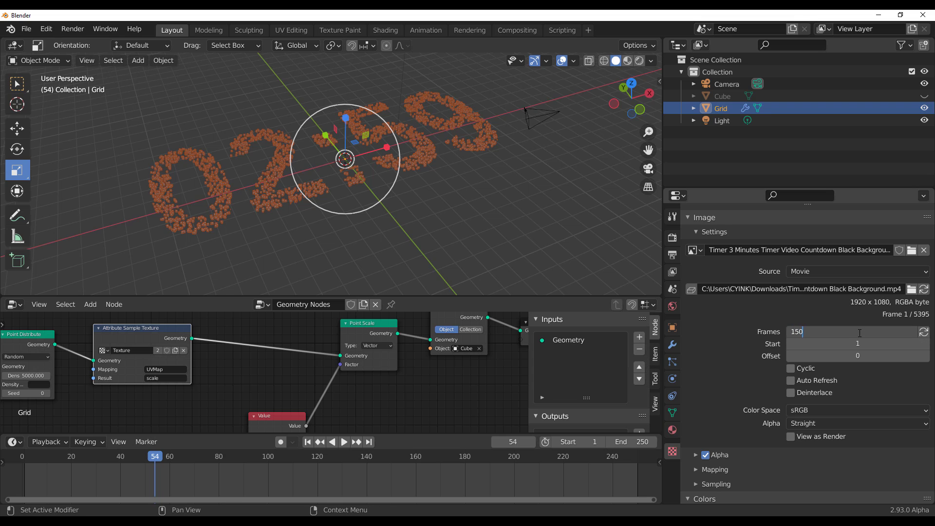
text(1500)
key(Return)
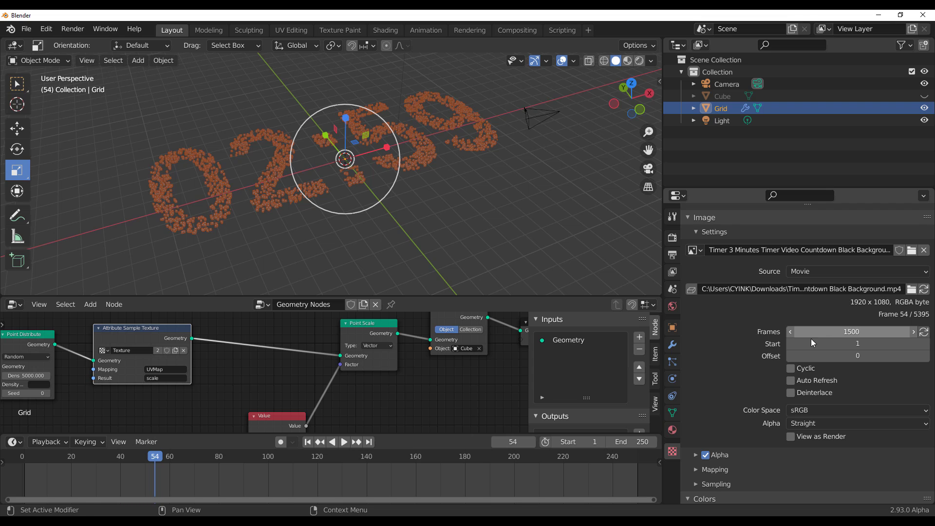
Step: Play the animation briefly to frame 66 and enable Auto Refresh for the movie texture
click(344, 442)
key(space)
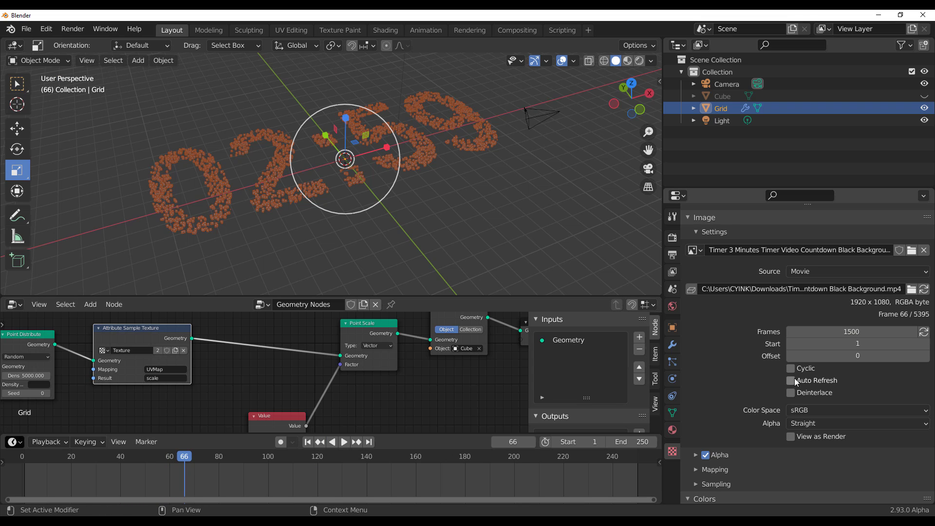
click(792, 381)
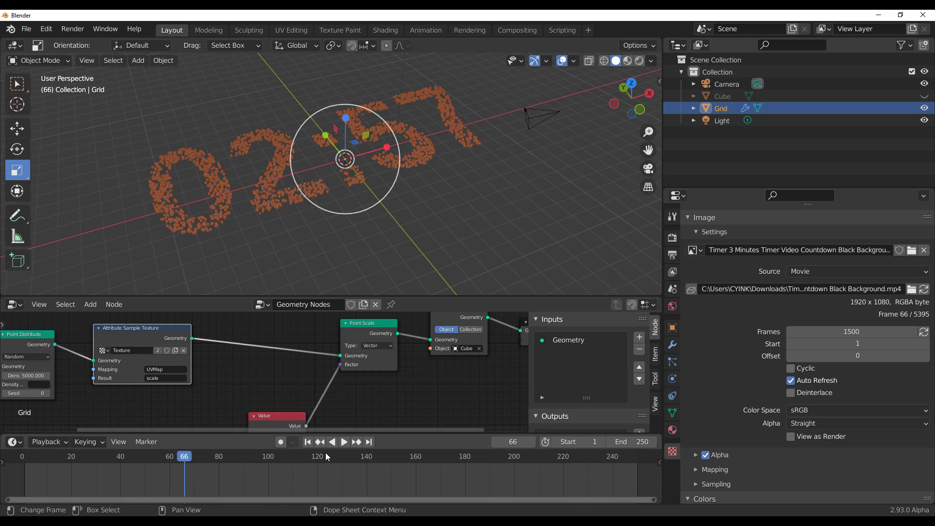
Step: Play the timer animation from the first frame, replay it from the start and stop at frame 175
click(307, 441)
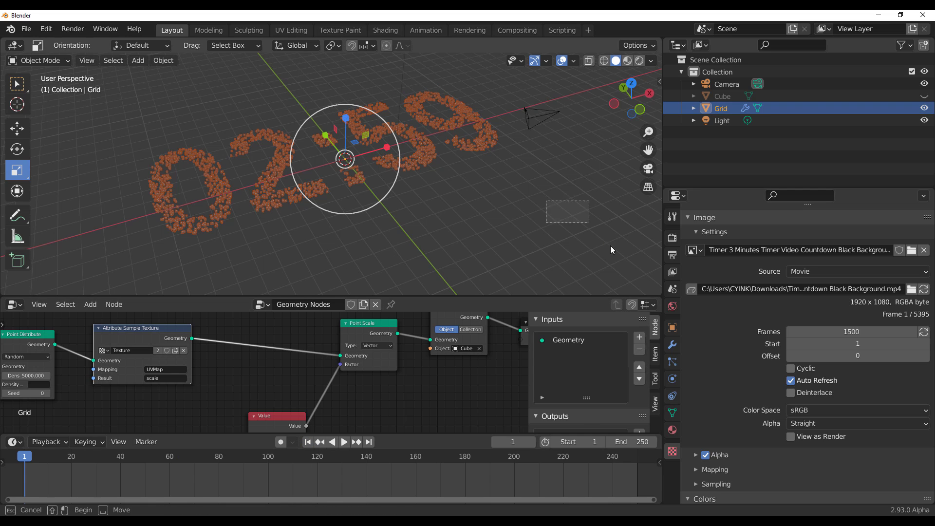
click(344, 441)
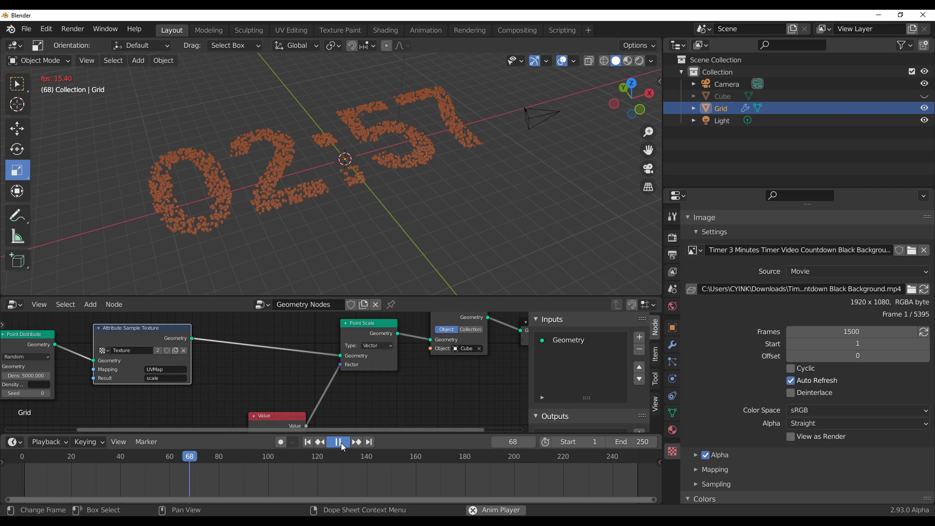
click(341, 442)
click(308, 443)
click(343, 444)
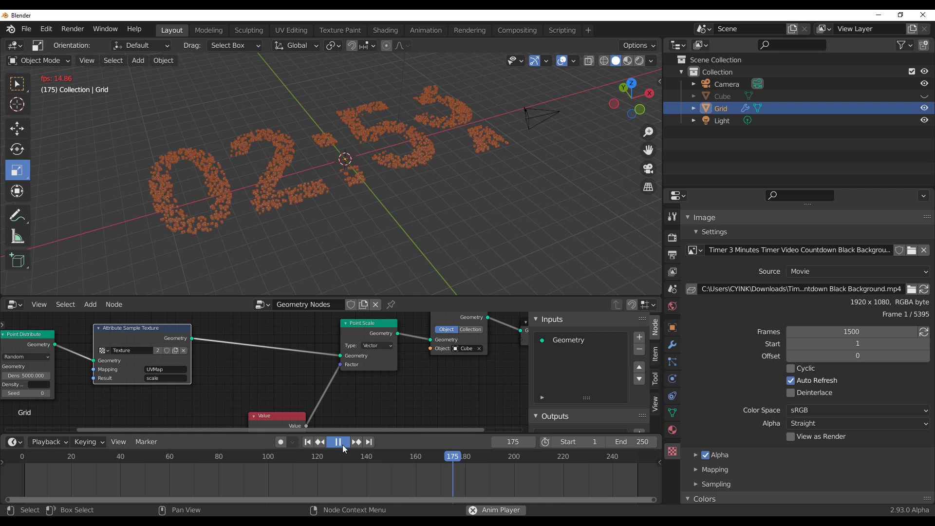
click(343, 445)
Step: Add a Solidify modifier to the grid and set its thickness to 0.16 m
click(672, 345)
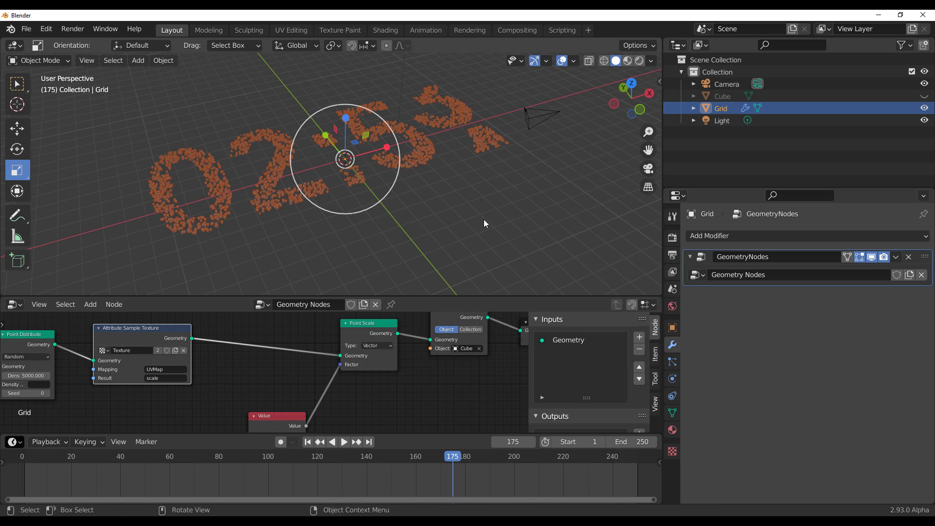
middle_drag(484, 220, 470, 252)
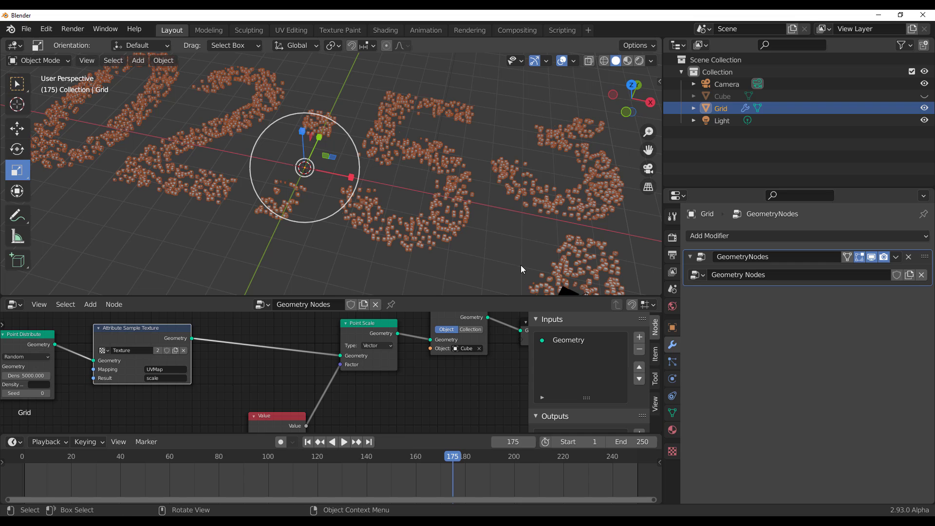
click(843, 236)
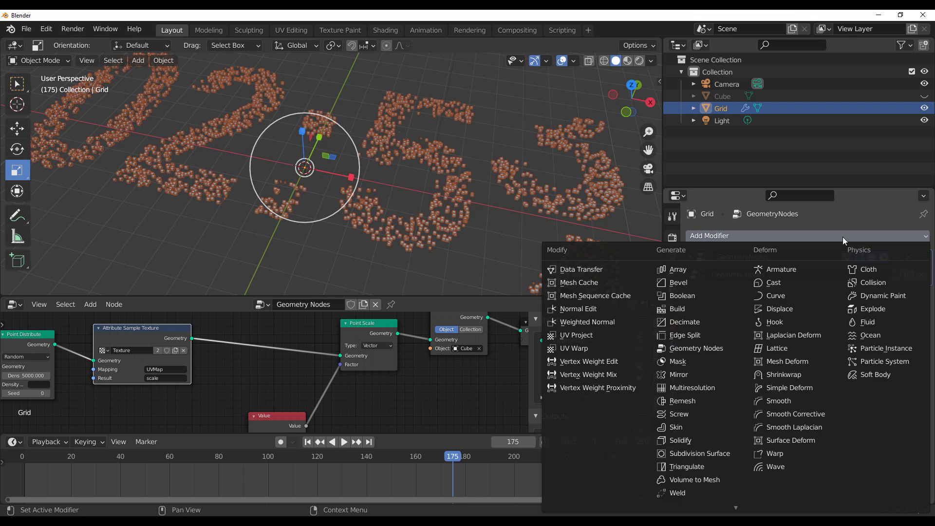
click(714, 440)
scroll(398, 218, down, 5)
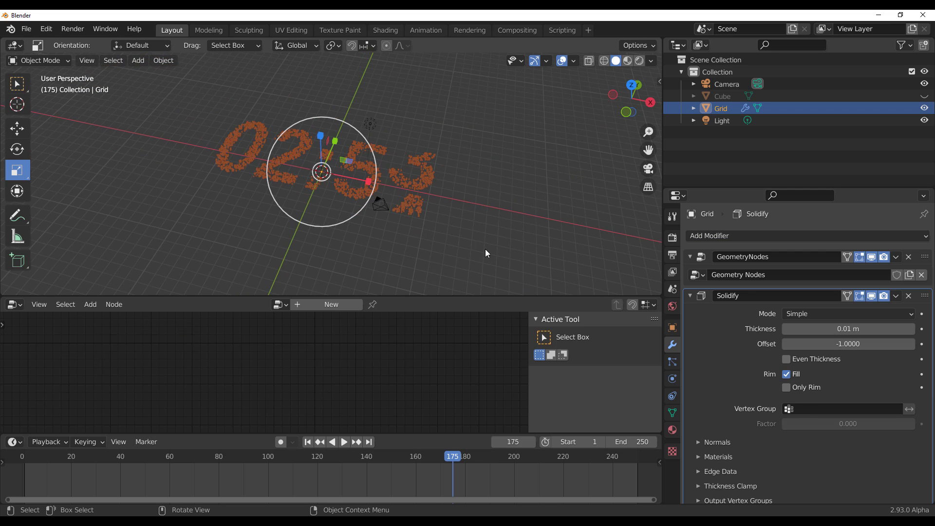
scroll(463, 242, up, 3)
middle_drag(462, 241, 487, 251)
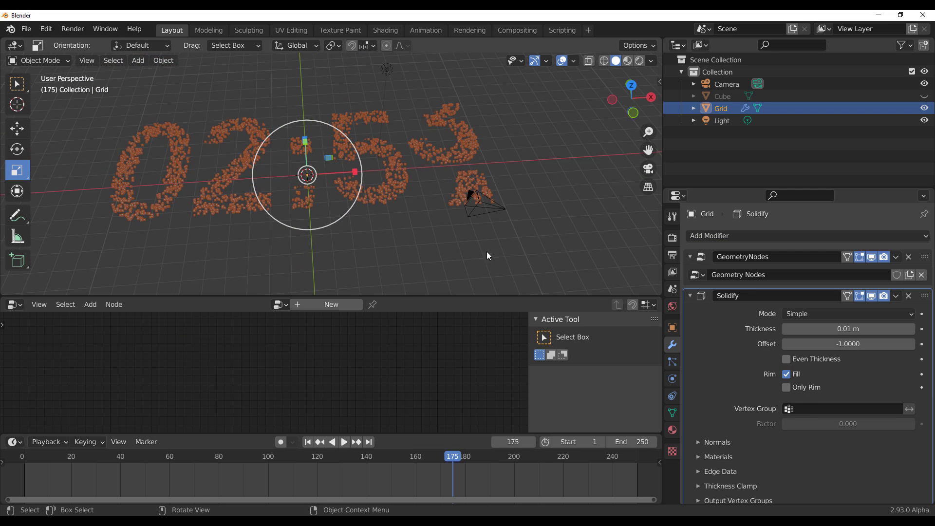
click(830, 332)
drag(830, 332, 819, 332)
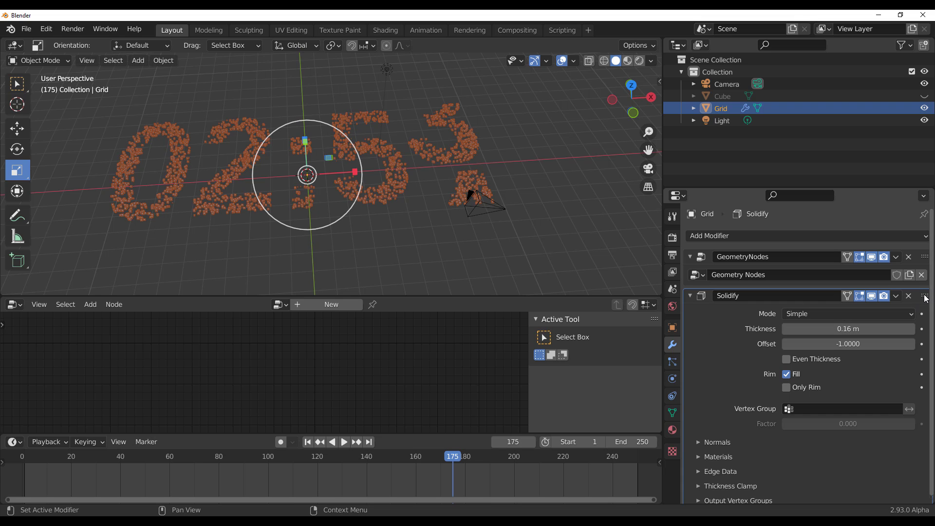
Step: Reorder the Solidify modifier above Geometry Nodes and set its thickness to -0.08 m
drag(926, 298, 909, 252)
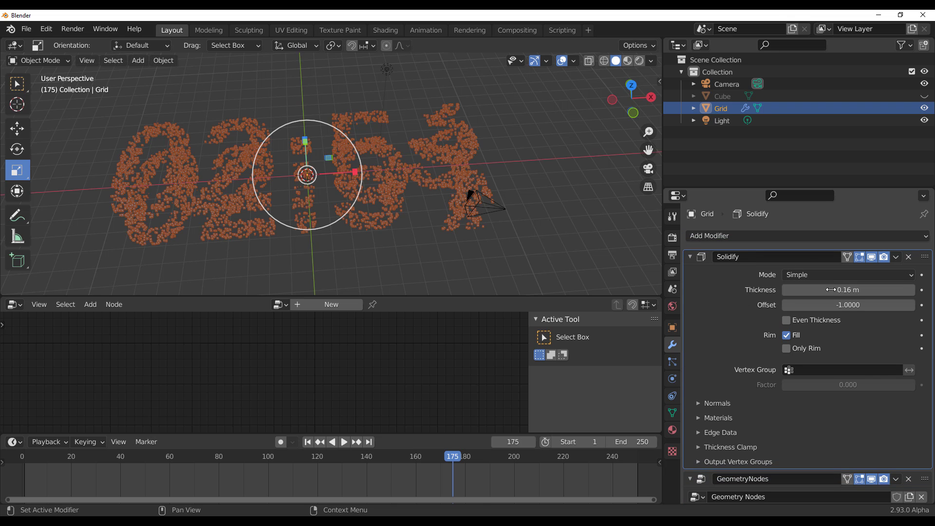
middle_drag(431, 180, 416, 135)
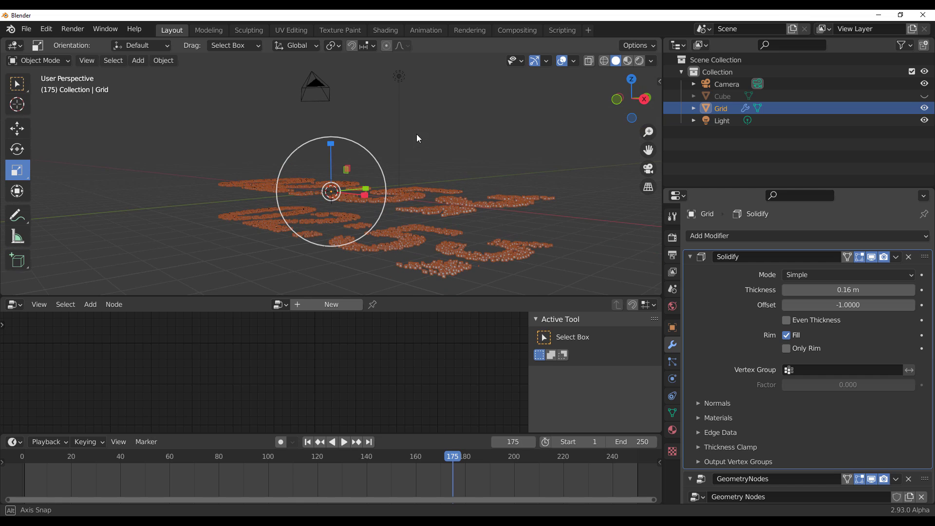
drag(881, 290, 844, 290)
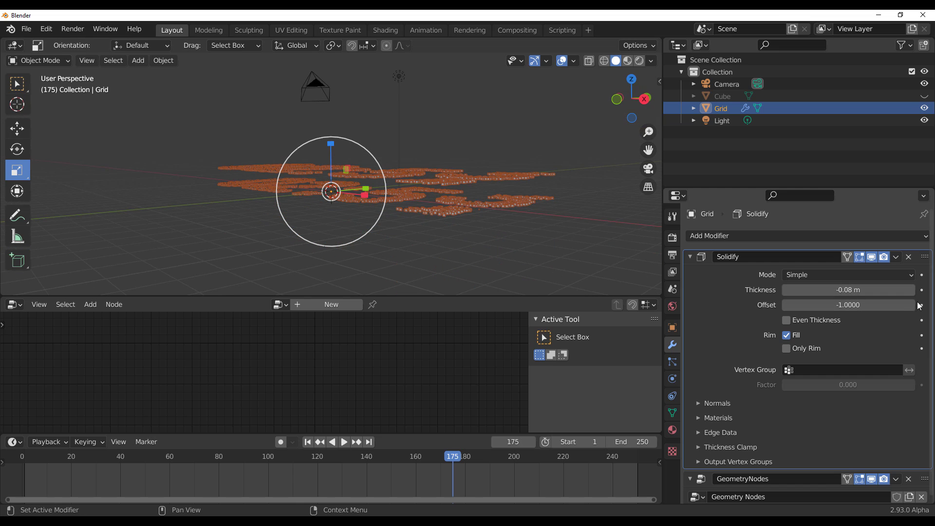
Step: Remove the Solidify modifier from the grid and add a Simple Deform modifier instead
click(908, 259)
middle_drag(385, 202, 406, 226)
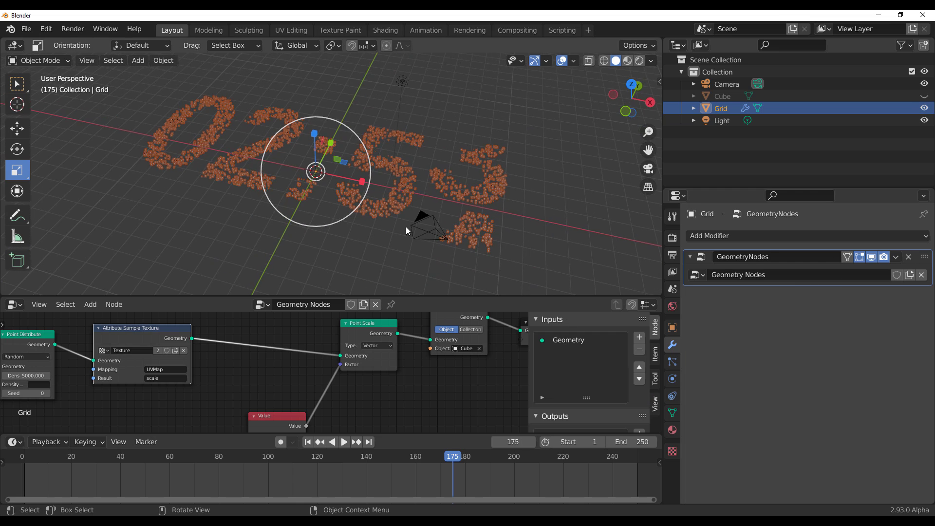
click(898, 238)
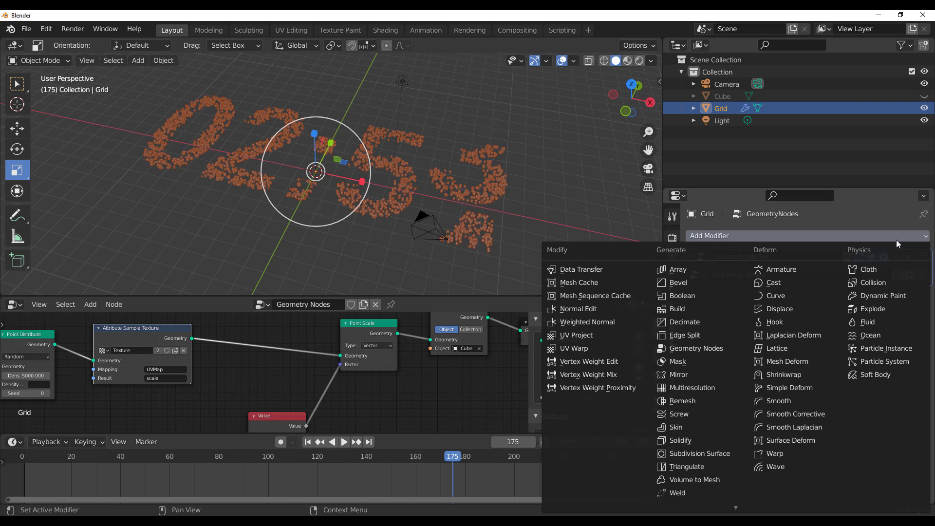
click(794, 387)
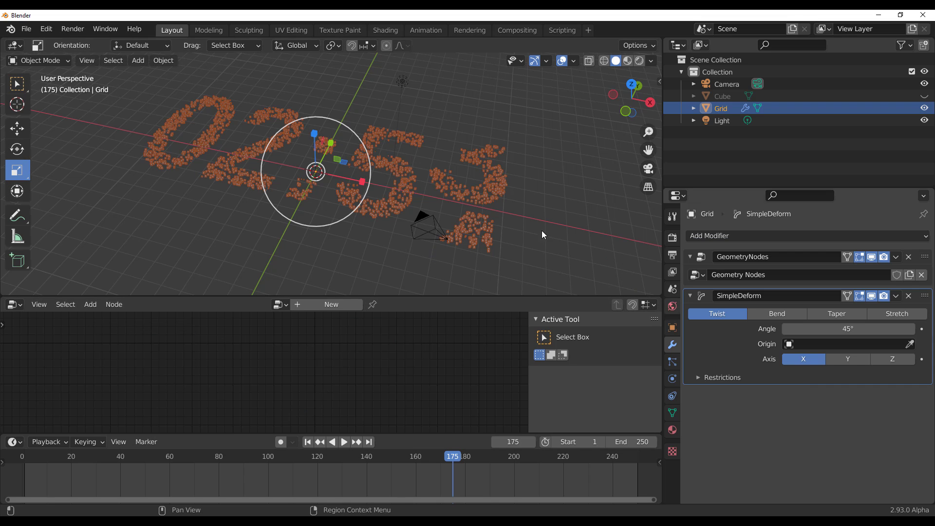
Step: Stand the grid upright by setting its X rotation to 90°
click(674, 328)
drag(844, 313, 888, 313)
click(842, 310)
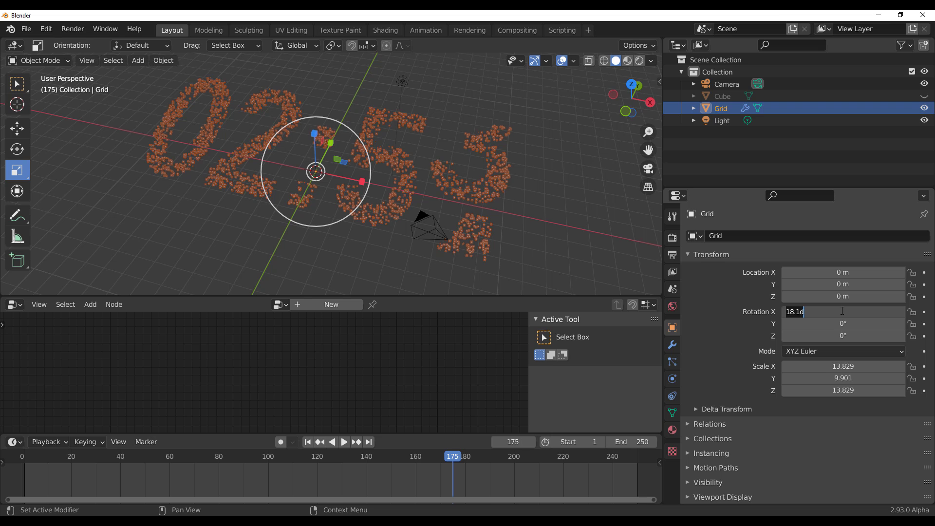
text(90)
key(Return)
Step: Set the Simple Deform twist to 69.1° about the Y axis and reorder the modifier above Geometry Nodes
middle_drag(440, 255, 358, 144)
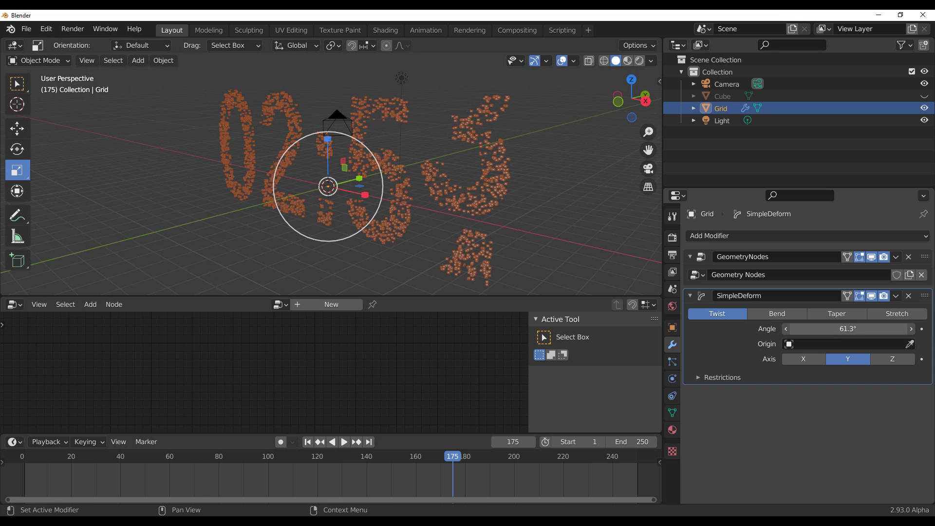
drag(848, 328, 835, 329)
drag(924, 296, 924, 263)
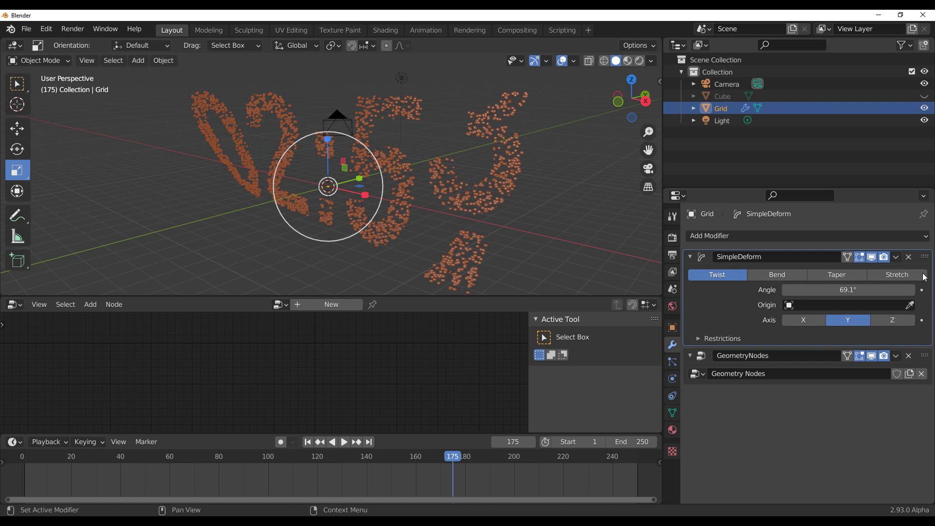
Step: Readjust the Simple Deform angle and try the Taper deformation on the grid
middle_drag(331, 197, 458, 223)
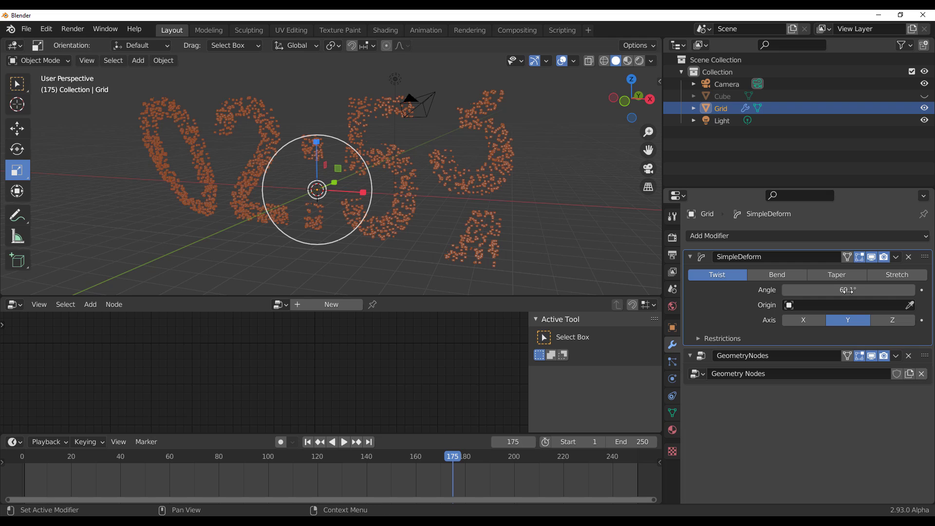
mouse_move(842, 290)
mouse_down()
mouse_move(869, 289)
mouse_move(804, 290)
mouse_move(848, 289)
mouse_up()
click(837, 274)
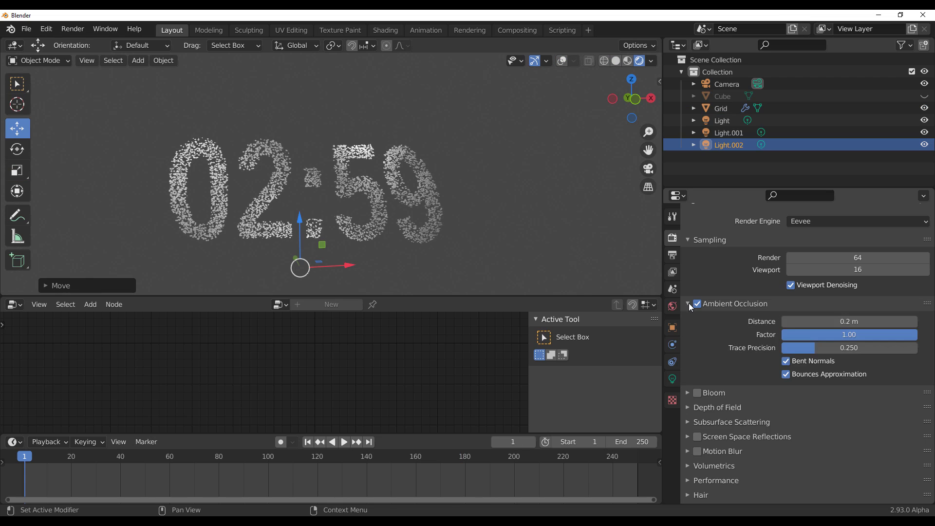
Step: Enable Bloom in the Eevee render settings and collapse the Ambient Occlusion options
click(689, 303)
click(697, 318)
Step: Add a plane mesh and scale it up into a large floor for the timer digits
key(shift+a)
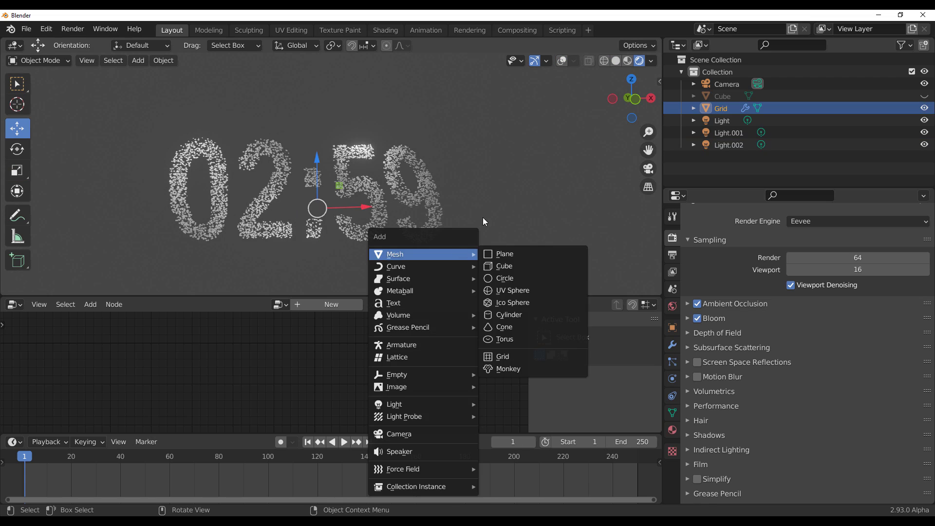
click(507, 254)
key(s)
click(173, 110)
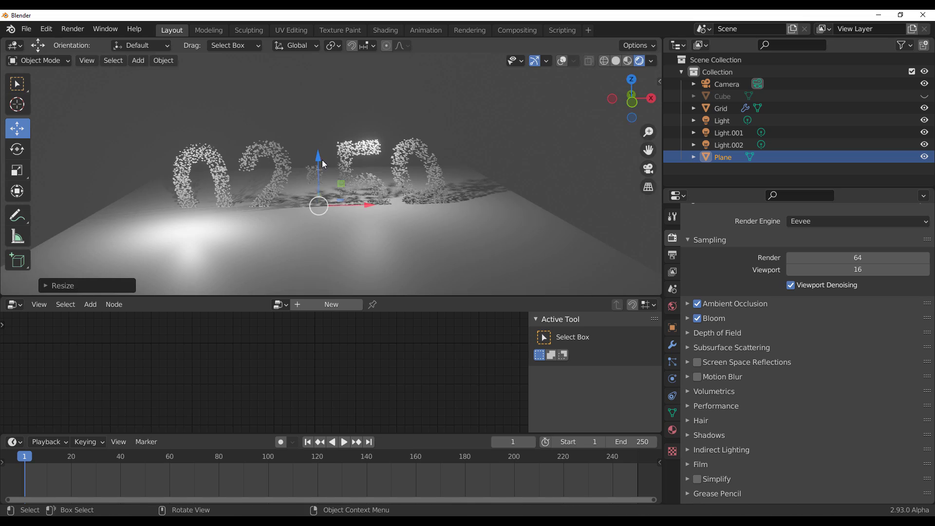
Step: Move the floor plane vertically down to the lower part of the digits and deselect it
drag(321, 162, 330, 203)
middle_drag(329, 204, 273, 209)
drag(315, 209, 316, 200)
click(319, 190)
Step: Examine the rendered cube digits and their shadows on the floor from several angles and distances
middle_drag(311, 190, 406, 195)
scroll(403, 193, down, 3)
scroll(380, 197, up, 5)
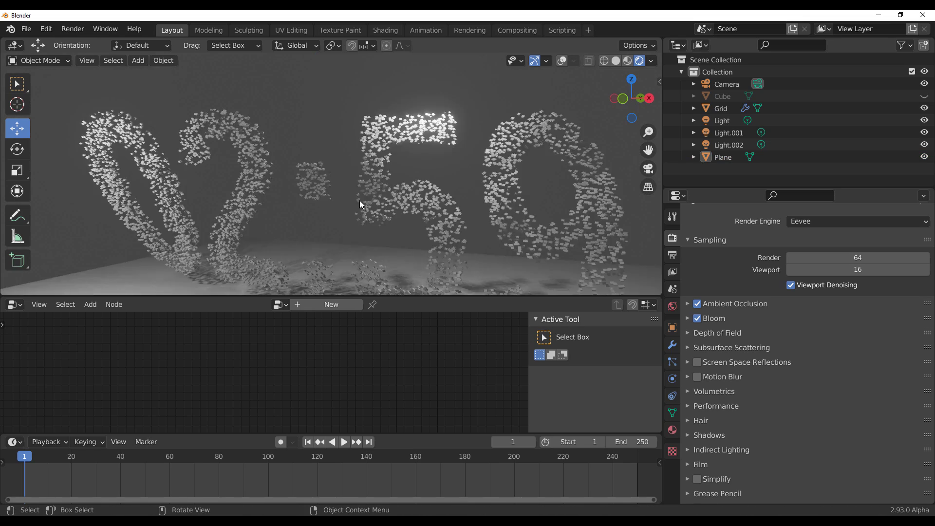
scroll(360, 200, down, 4)
middle_drag(272, 210, 323, 203)
scroll(359, 201, up, 4)
scroll(340, 195, down, 3)
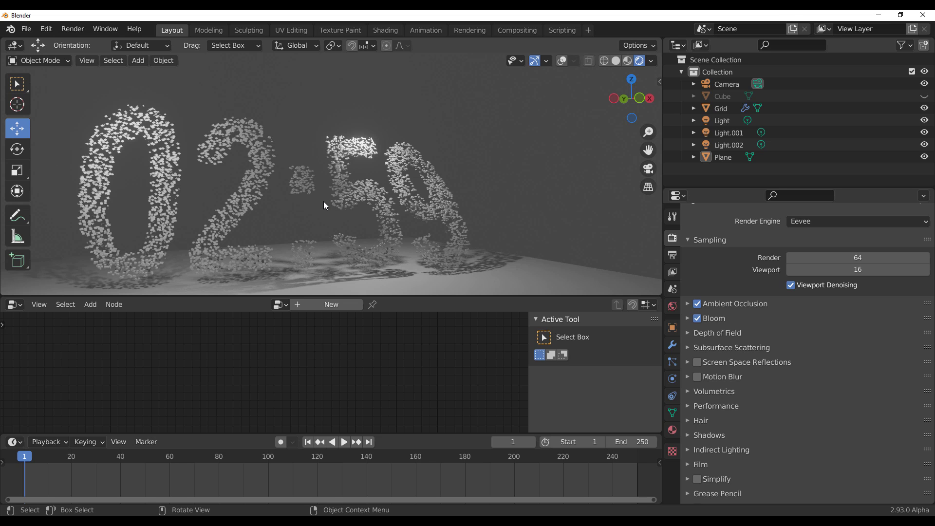
Step: Undo the last selection changes and move the floor plane vertically to the base of the digits
middle_drag(324, 202, 380, 194)
key(ctrl+z)
key(ctrl+z)
scroll(438, 189, down, 4)
key(g)
key(z)
click(394, 197)
Step: Select Light.001 and shift its position beside the cube digits
scroll(394, 197, up, 4)
click(726, 133)
scroll(331, 176, down, 3)
middle_drag(287, 173, 247, 176)
drag(243, 176, 282, 169)
middle_drag(284, 171, 298, 169)
Step: Duplicate the first light and place the copy about 8.9 m away, toward the last digit
click(723, 120)
key(shift+d)
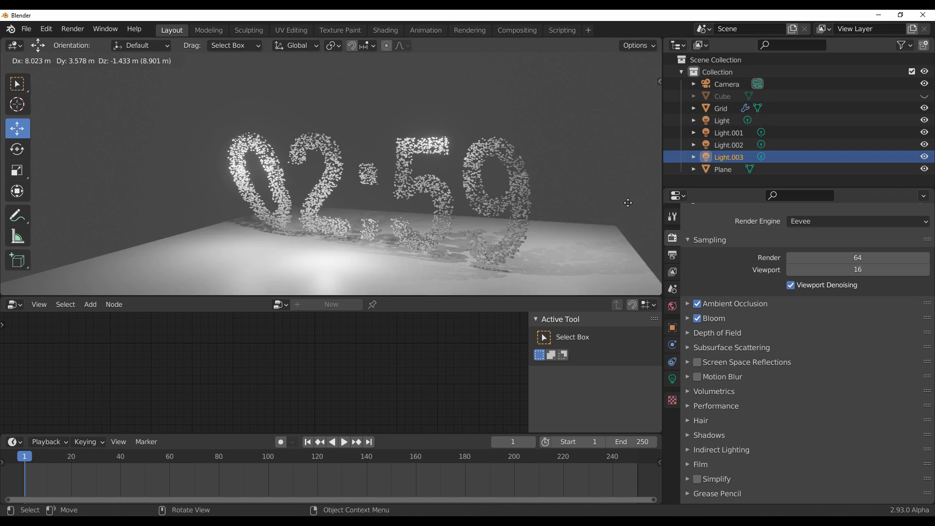
click(628, 203)
Step: Reposition the duplicated light around the 59 end of the digits, adjusting its horizontal offset, height and depth
middle_drag(628, 204, 514, 209)
drag(268, 159, 210, 167)
middle_drag(209, 166, 454, 219)
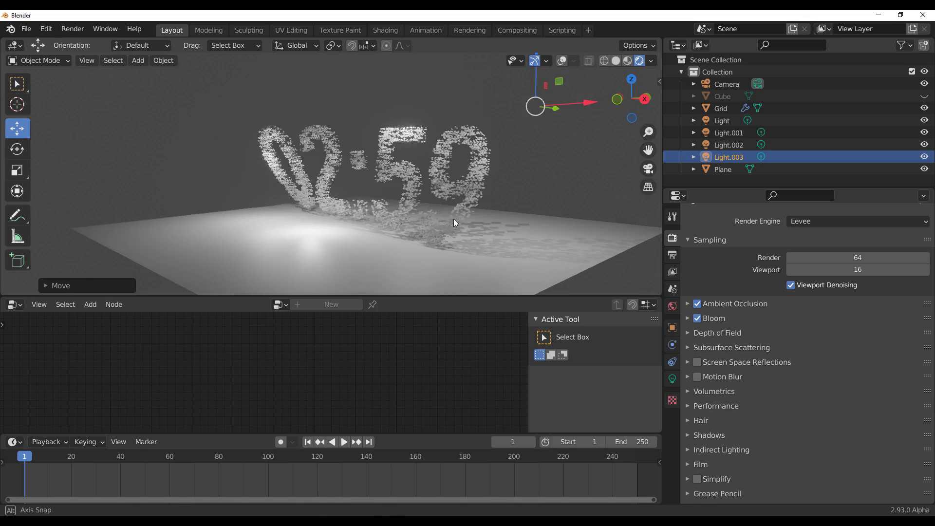
drag(559, 81, 512, 105)
middle_drag(511, 105, 417, 58)
drag(417, 58, 463, 122)
middle_drag(462, 121, 440, 158)
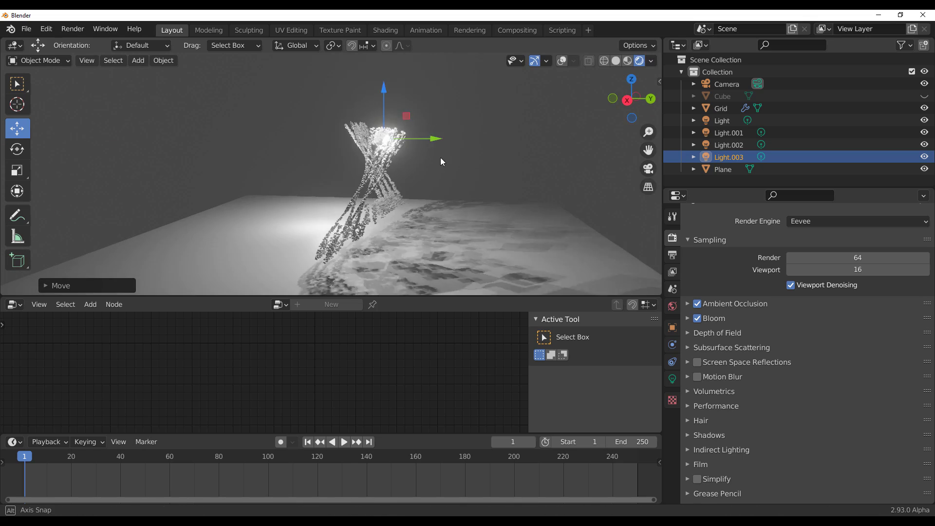
drag(435, 139, 263, 141)
middle_drag(263, 141, 425, 241)
Step: Select the digit grid, play the animation, show the grid's modifiers and deselect it
scroll(368, 189, up, 3)
click(425, 241)
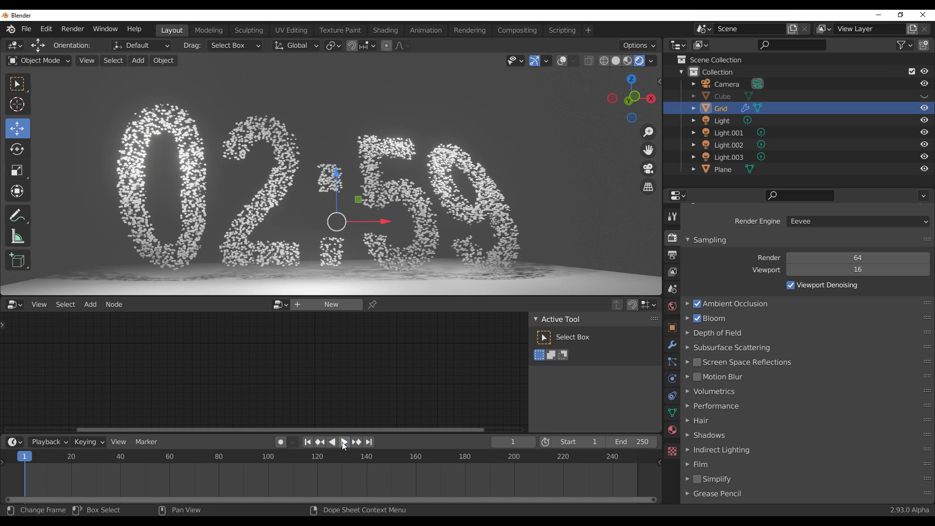
click(672, 344)
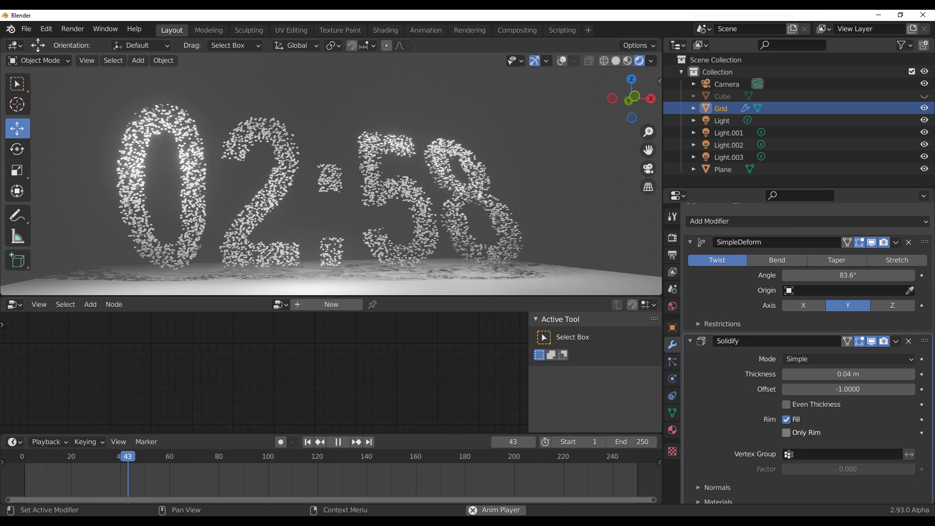
click(563, 151)
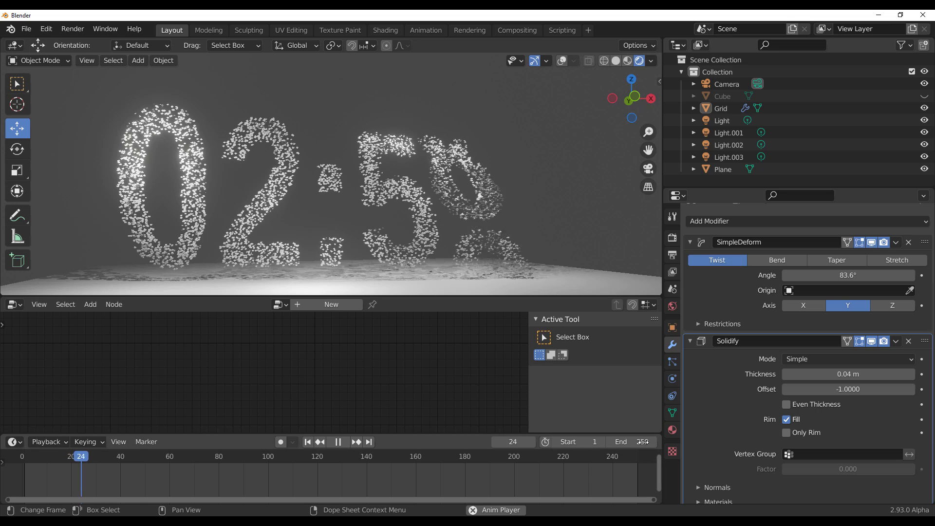
Step: Set the animation's end frame to 1500
key(Return)
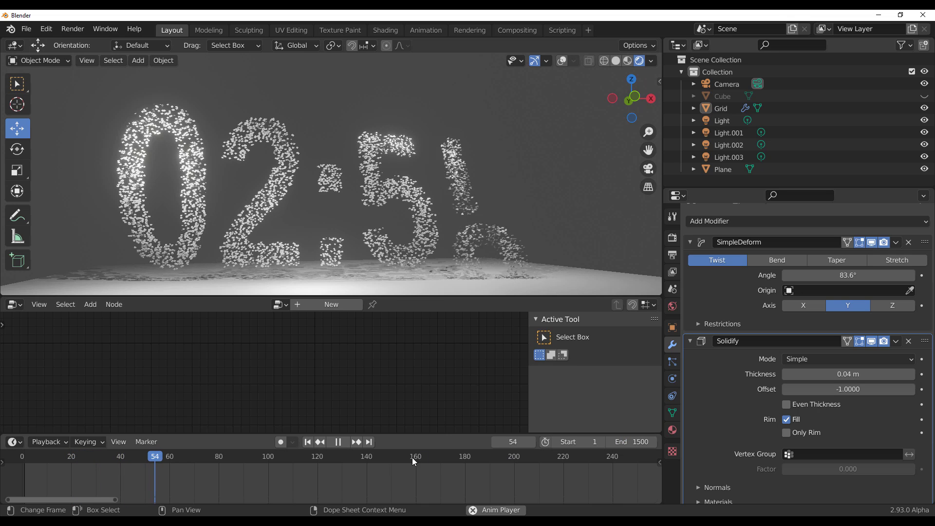
click(120, 464)
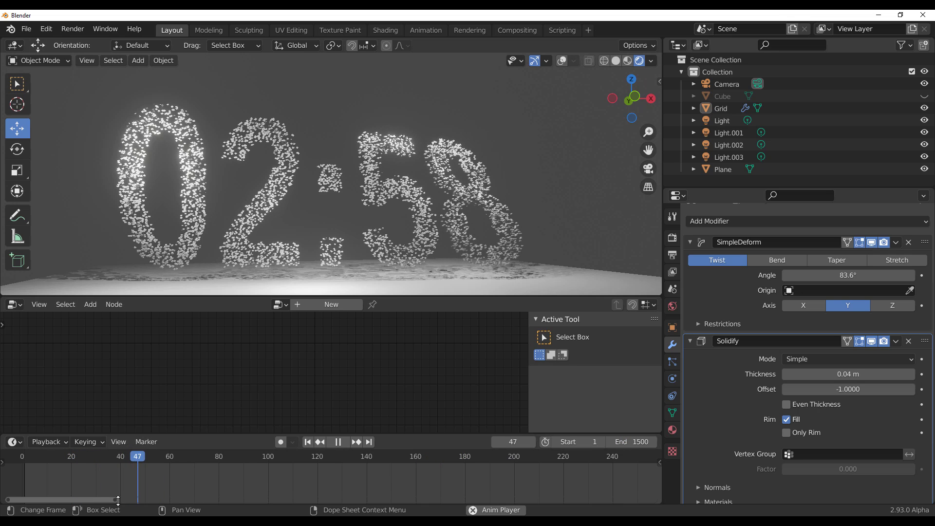